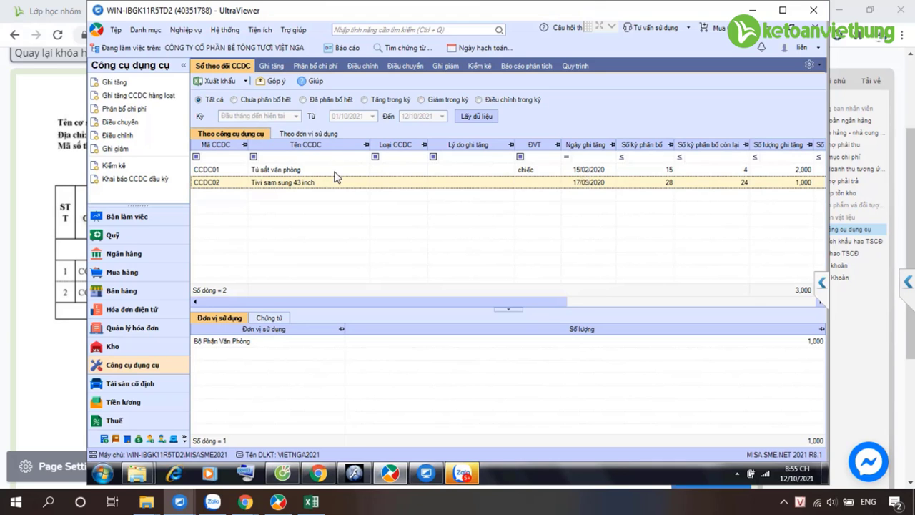
Switch to MISA SME.NET, start an Excel import for the opening tools declaration (Khai báo CCDC đầu kỳ) and open its sample data file.
click(278, 502)
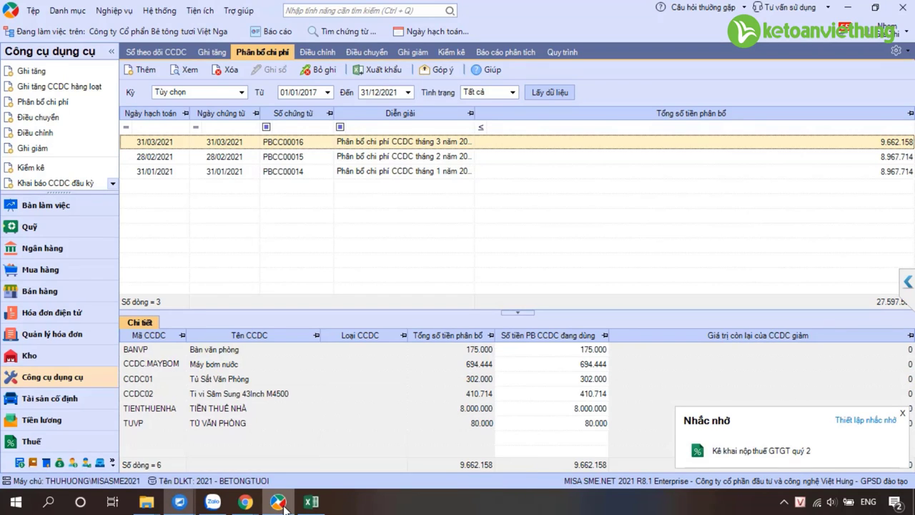
click(902, 414)
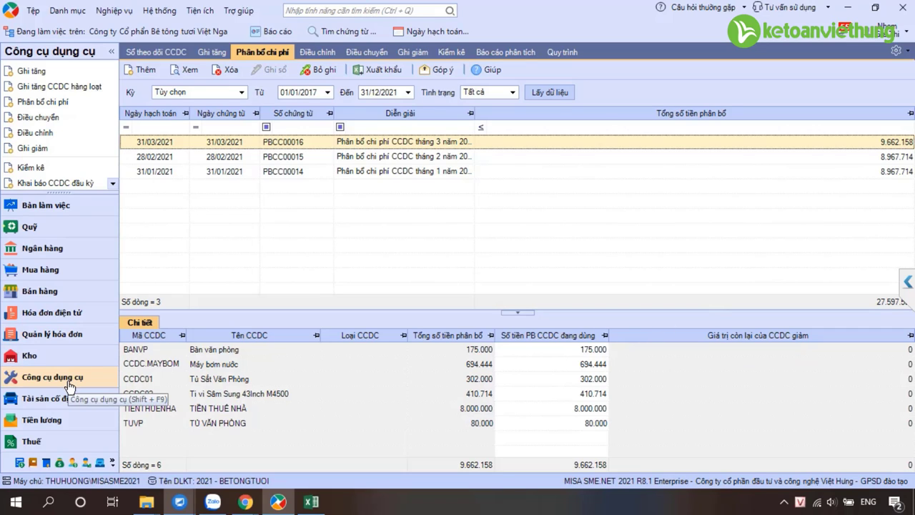
click(80, 184)
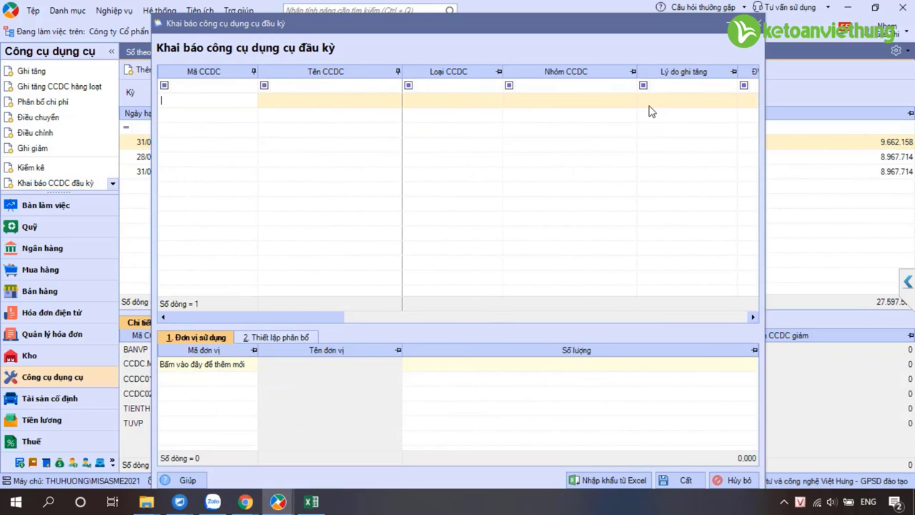
click(606, 481)
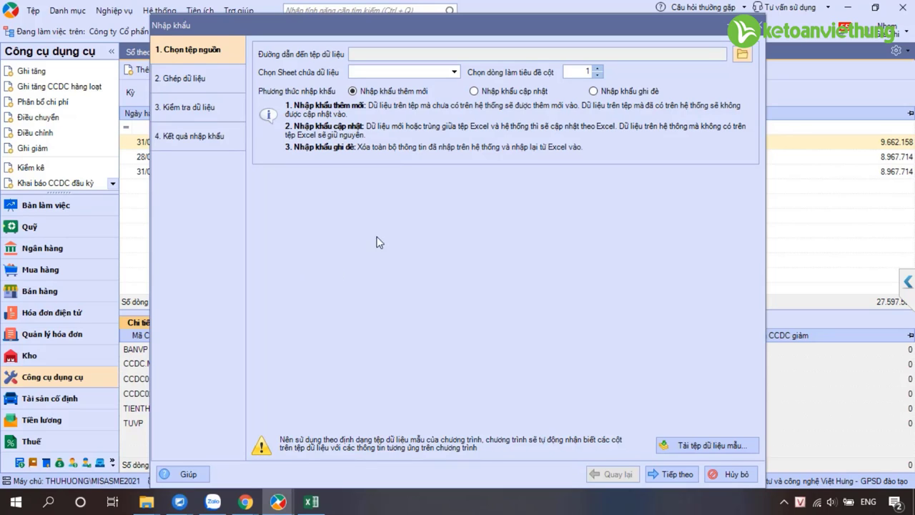
click(710, 447)
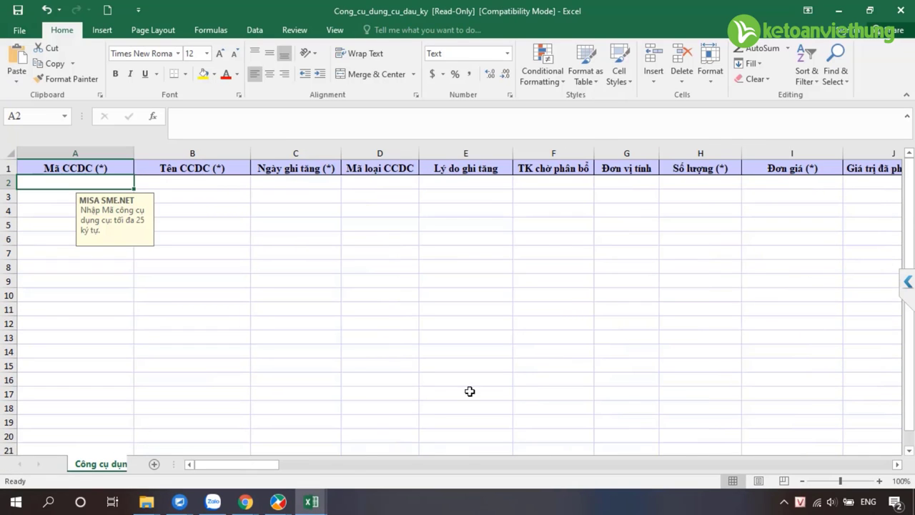
Switch to the workbook Copy of Cong_cu_dung_cu_dau_ky and review the tool code, name, date, account, unit, quantity and unit price columns.
mouse_move(311, 502)
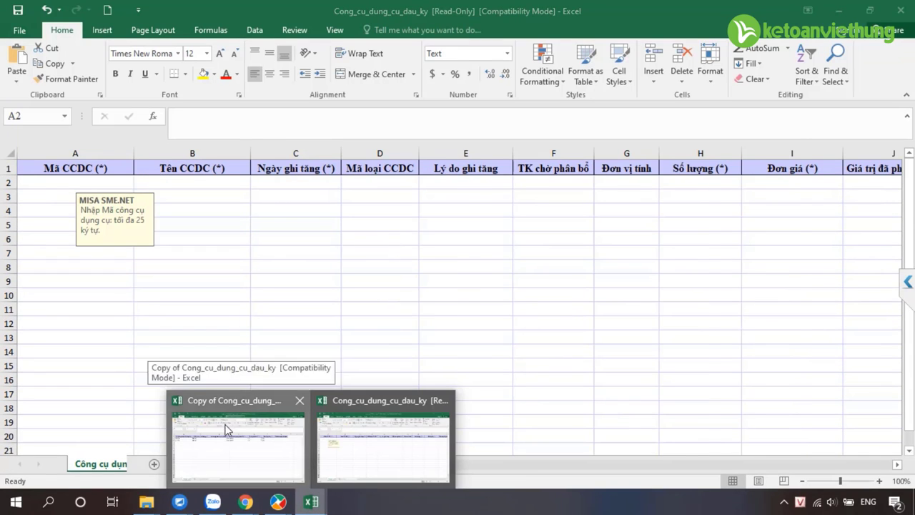
click(247, 428)
drag(286, 472, 221, 468)
click(63, 183)
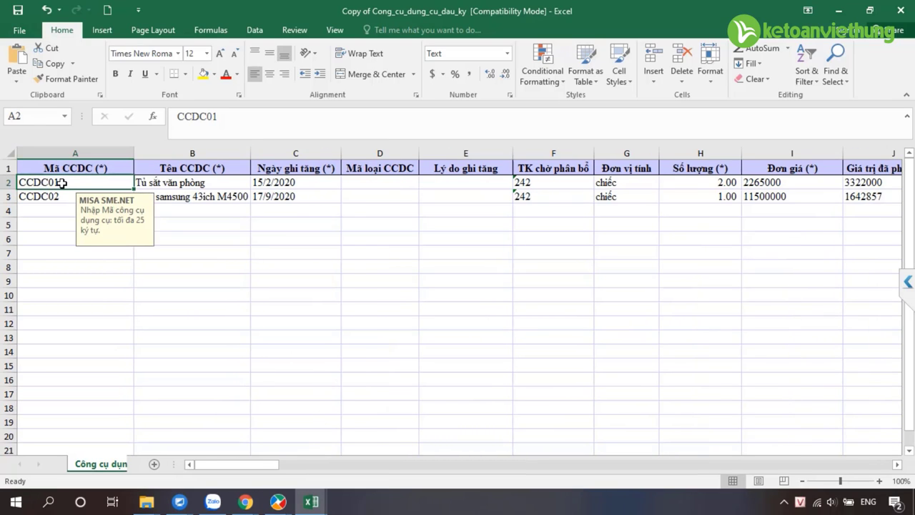
drag(56, 183, 57, 198)
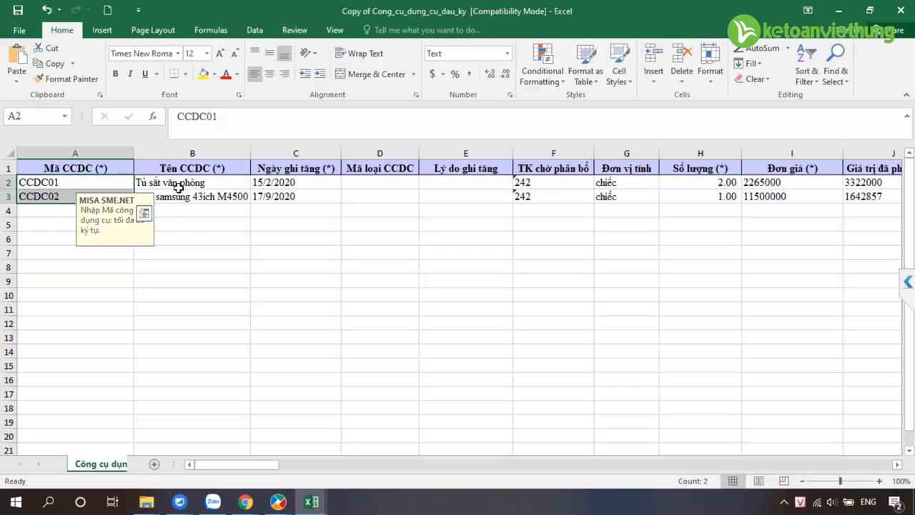
click(179, 187)
click(306, 188)
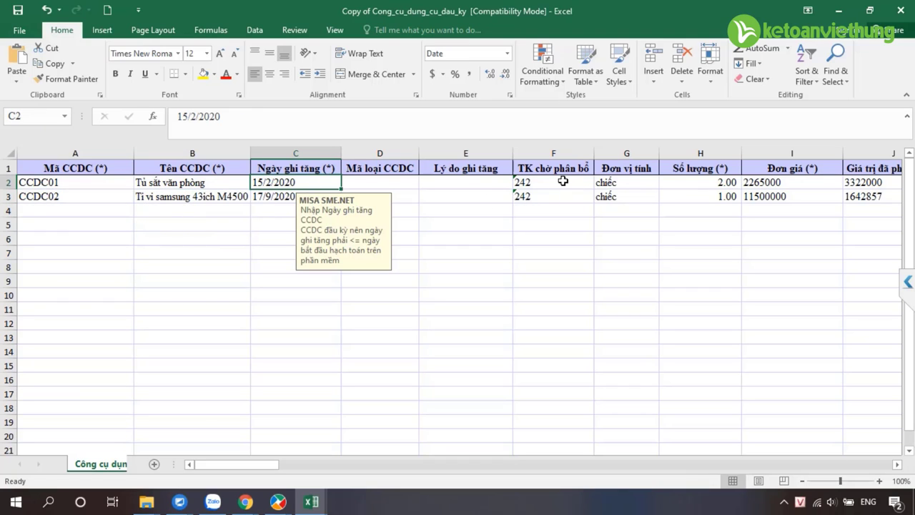
drag(563, 182, 570, 199)
drag(629, 181, 629, 198)
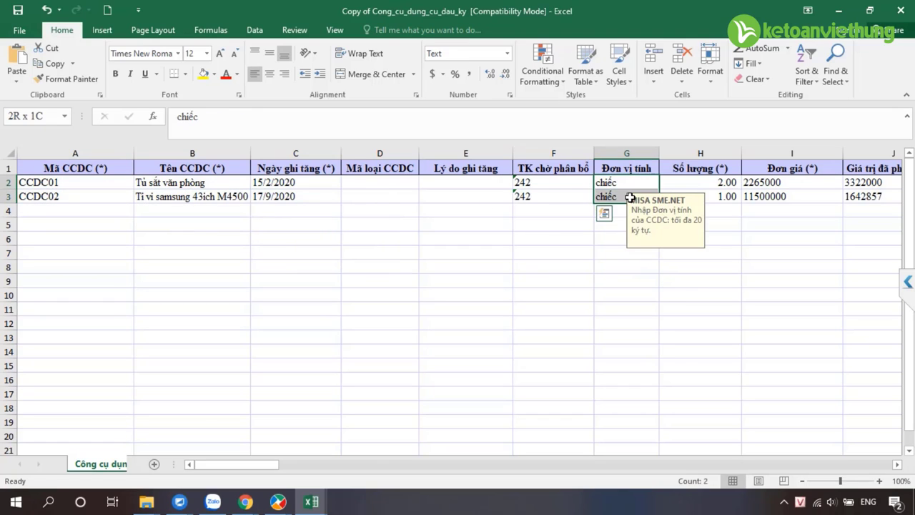
drag(700, 182, 715, 198)
drag(789, 182, 793, 198)
Review the allocated value, total and remaining periods, periodic allocation amount, using-unit code and using-unit quantity columns for both tools.
click(897, 464)
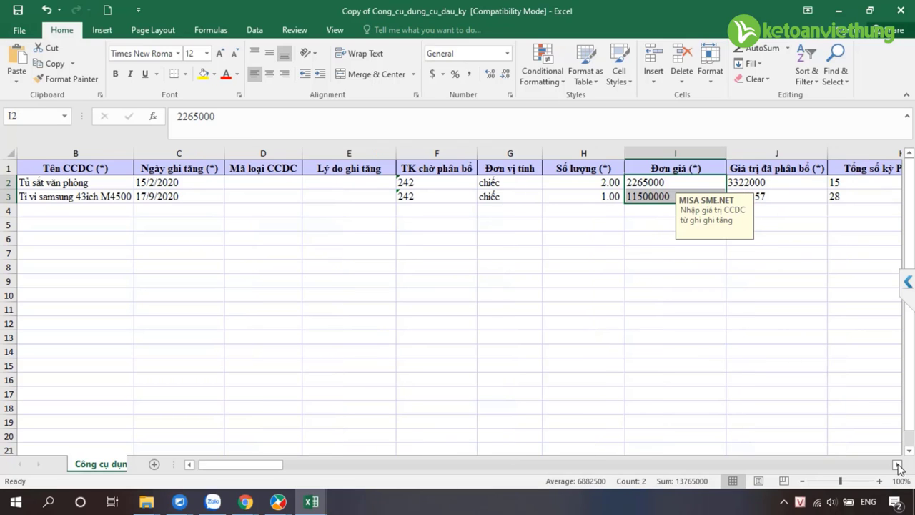
click(897, 464)
click(897, 464)
click(898, 464)
click(897, 464)
drag(386, 183, 385, 197)
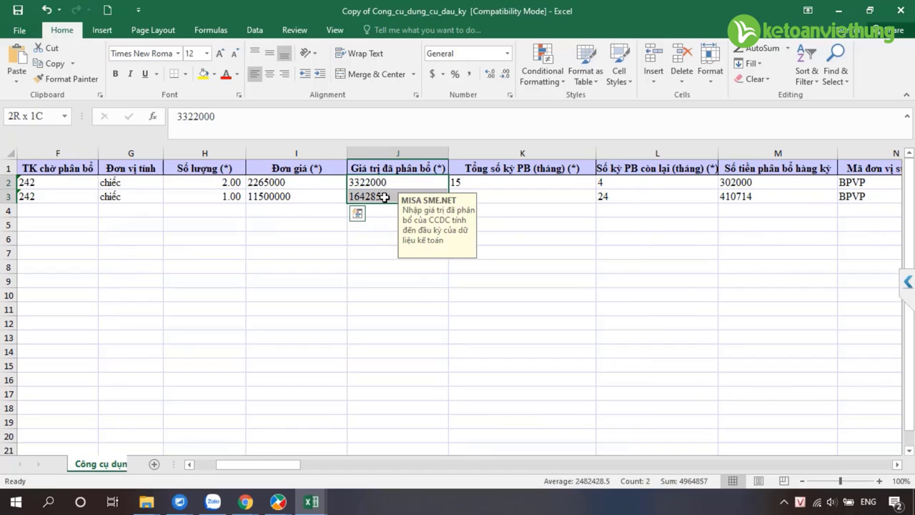
drag(506, 181, 505, 198)
drag(651, 183, 653, 200)
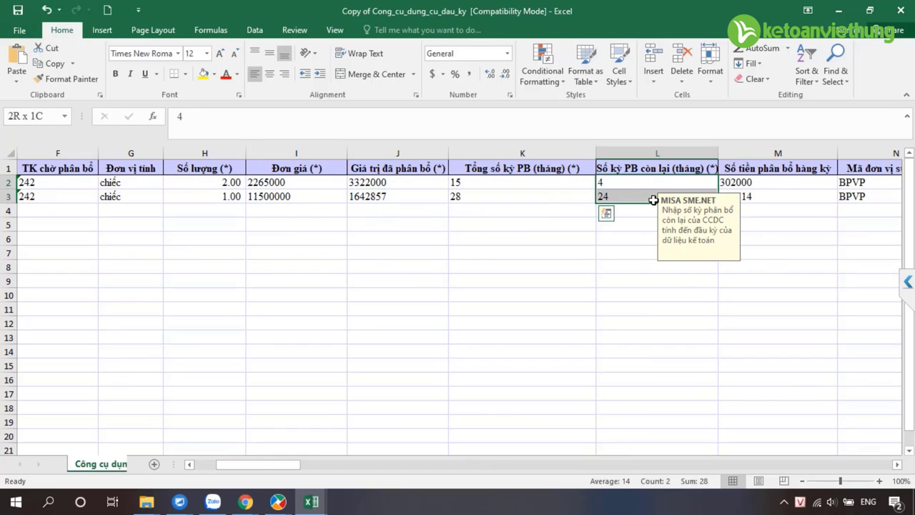
drag(775, 182, 799, 210)
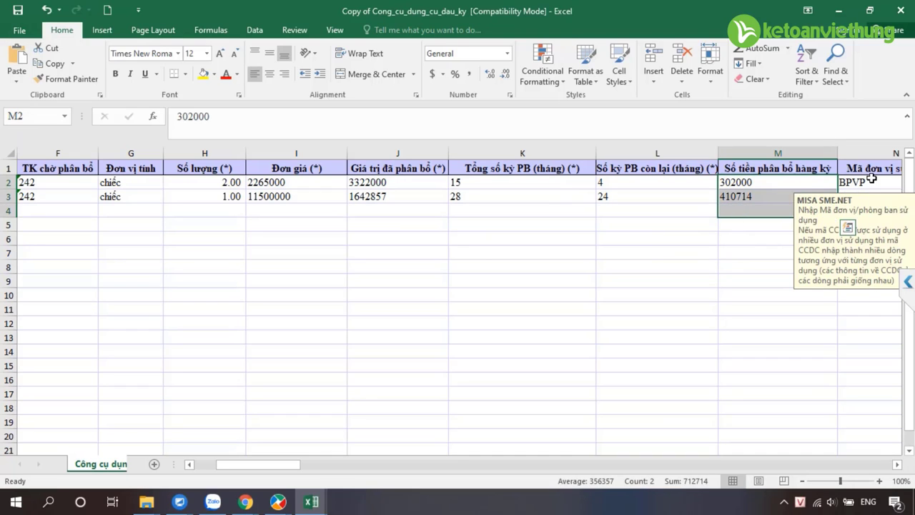
drag(871, 180, 872, 197)
scroll(347, 187, right, 7)
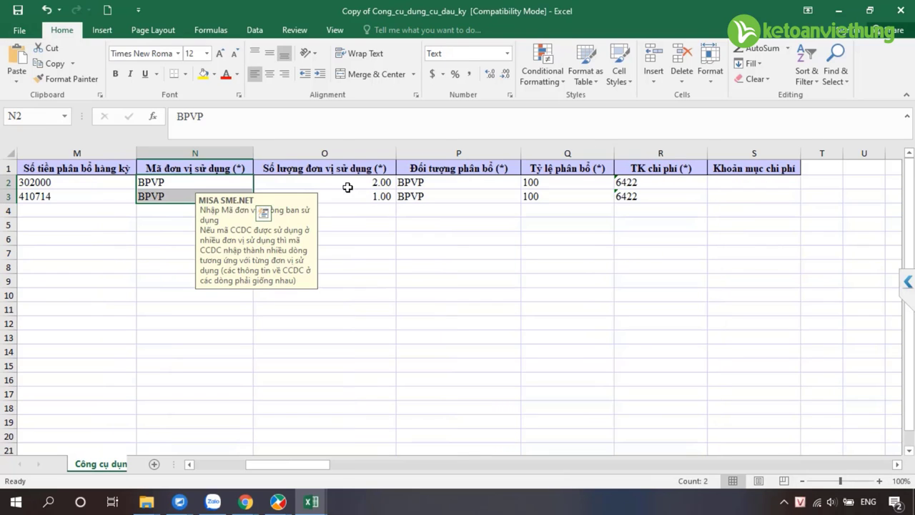
drag(348, 188, 346, 200)
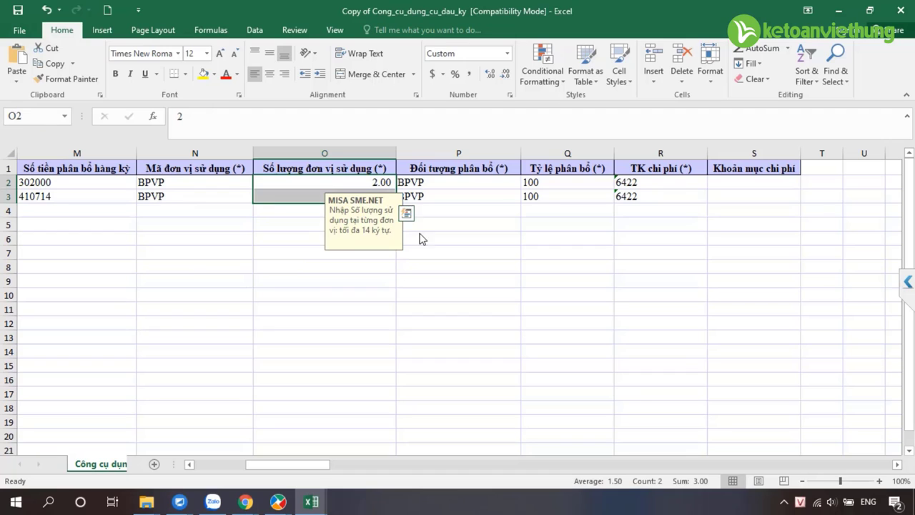
Examine the Số lượng column, then the allocation object, using-unit code, allocation rate and expense account columns for both tools.
drag(304, 466, 252, 462)
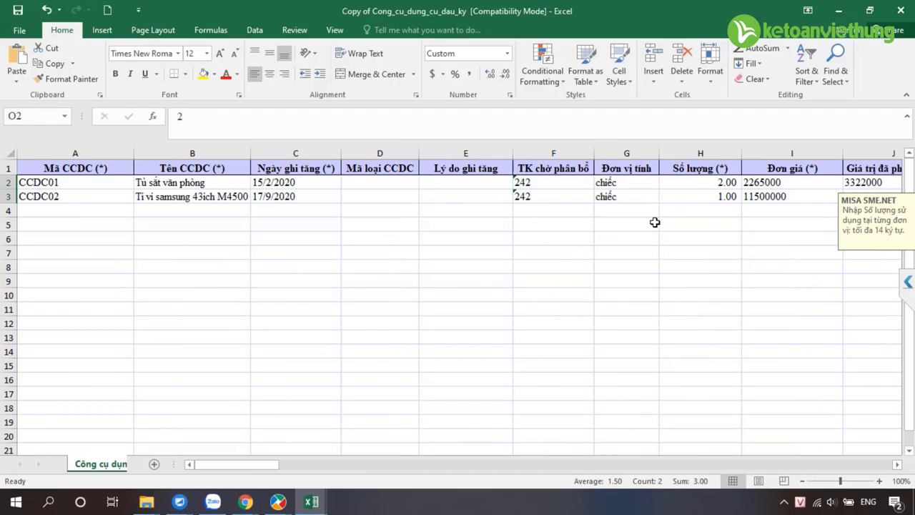
drag(698, 184, 690, 206)
scroll(612, 226, right, 5)
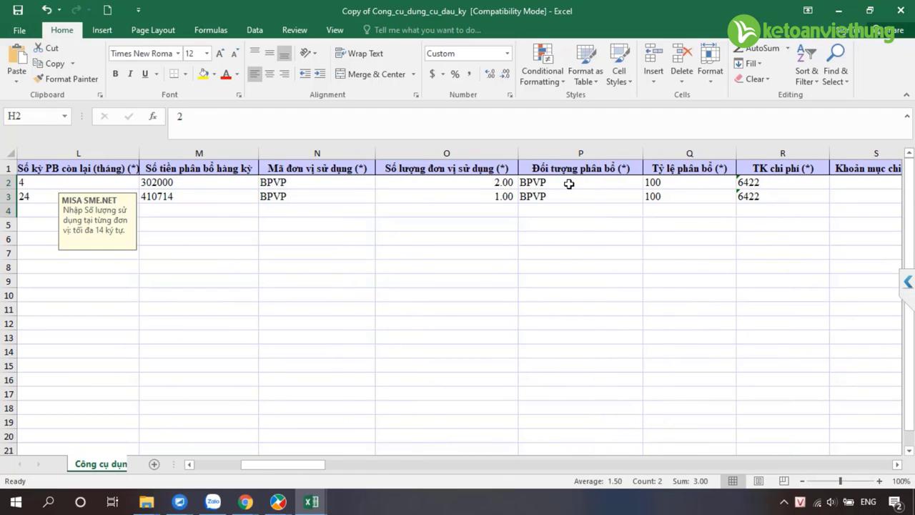
drag(570, 182, 564, 198)
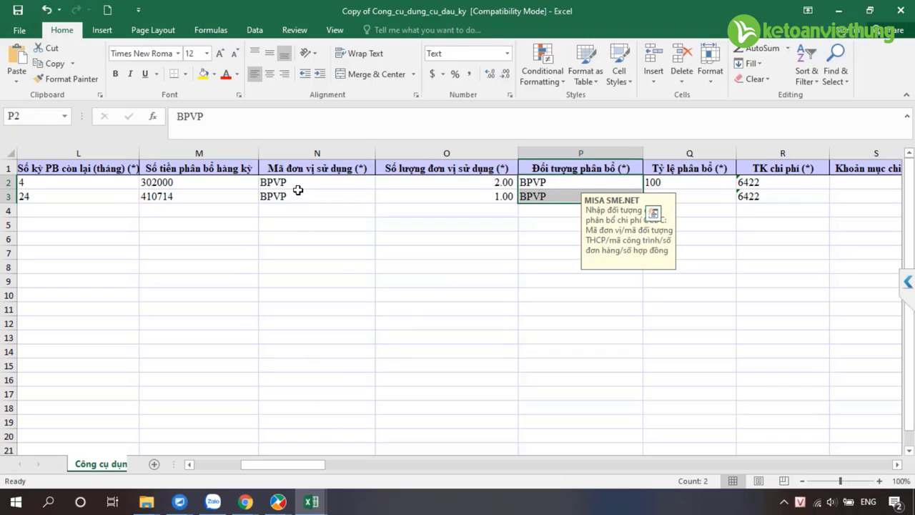
drag(300, 184, 304, 199)
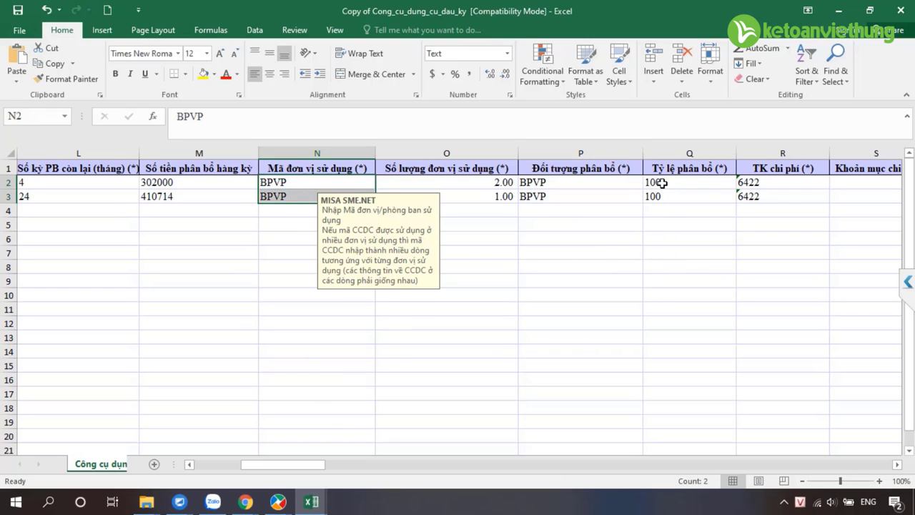
drag(659, 183, 662, 198)
drag(792, 186, 800, 207)
click(327, 181)
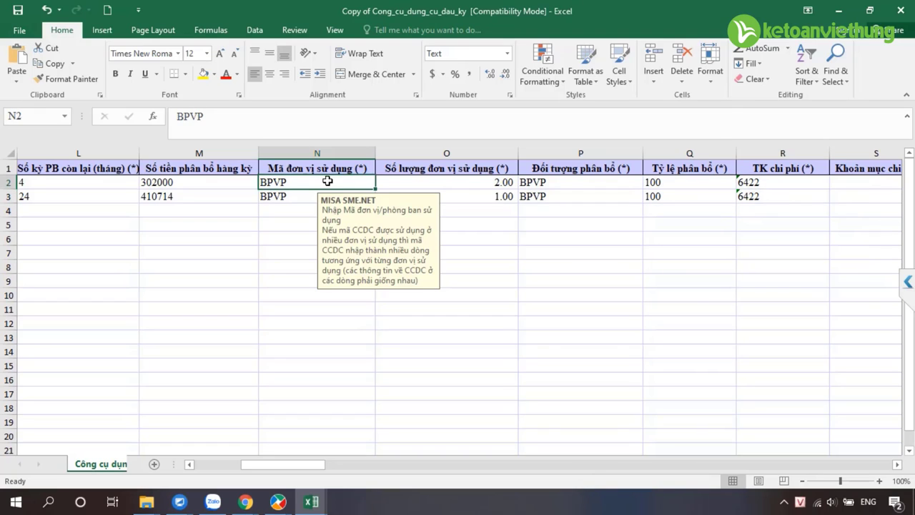
click(763, 181)
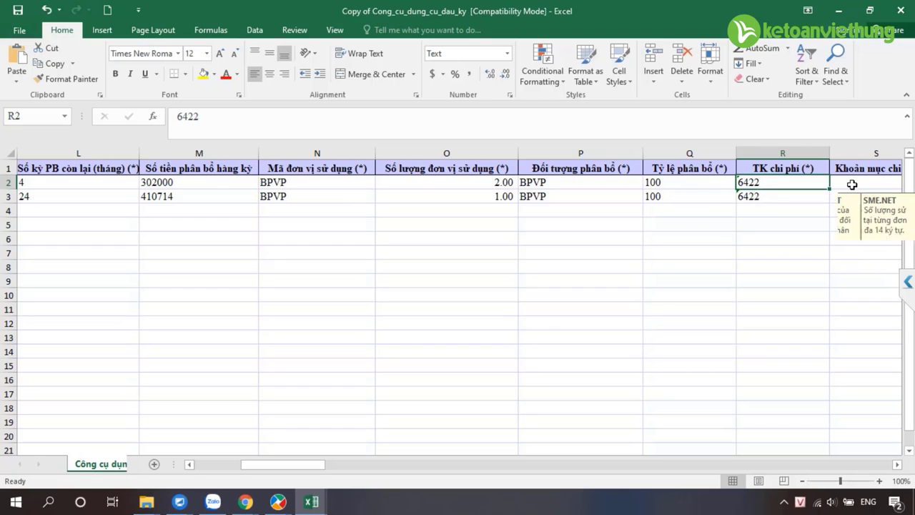
Try the example cost item SXC.DCSC in the Khoản mục chi phí cell for CCDC01 and erase the entry.
click(861, 186)
text(SX)
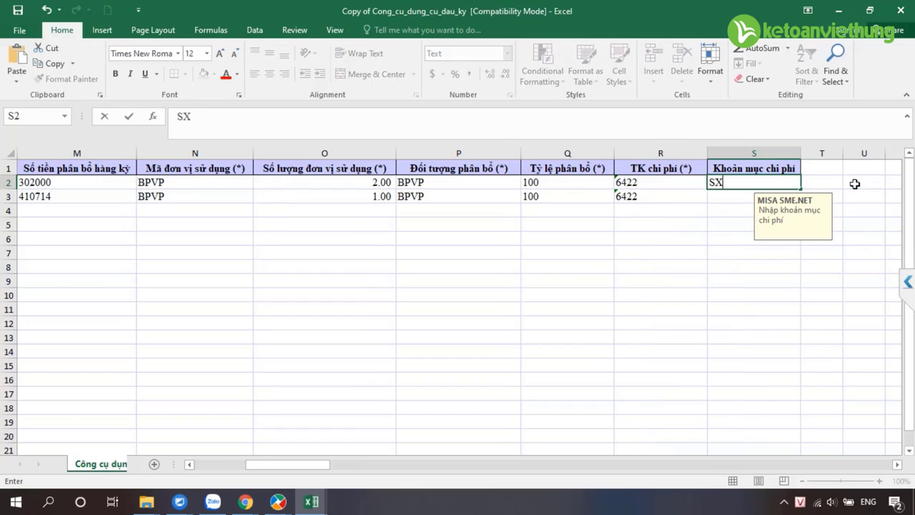
text(C.DCSC)
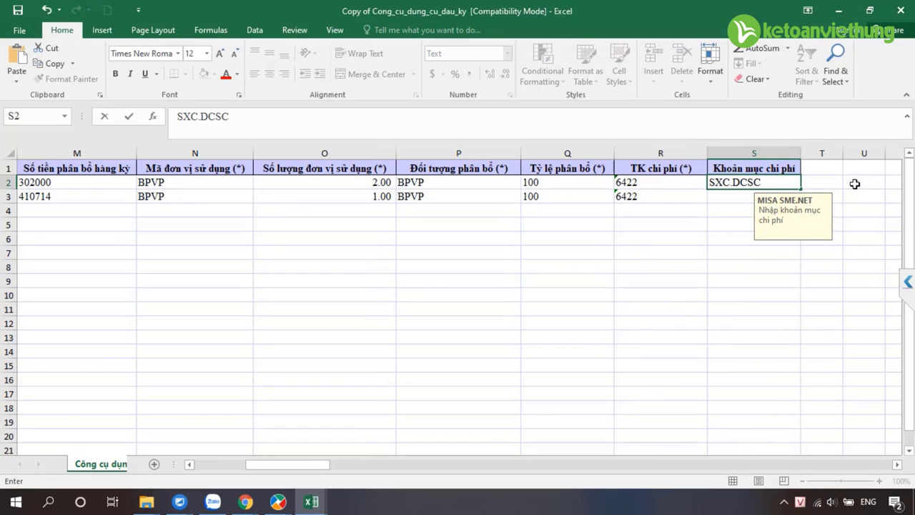
key(BackSpace)
key(BackSpace)
key(BackSpace)
key(BackSpace)
key(BackSpace)
key(BackSpace)
key(BackSpace)
key(BackSpace)
key(BackSpace)
key(BackSpace)
key(BackSpace)
click(600, 239)
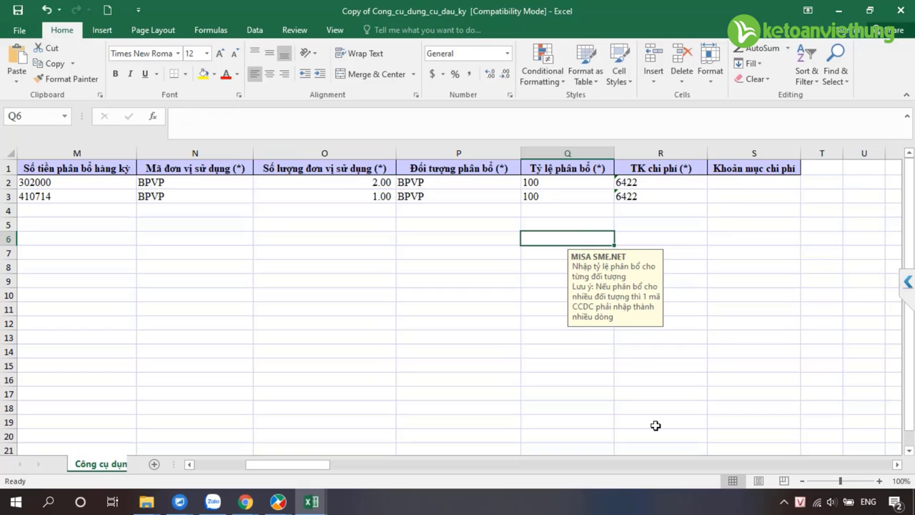
Return to the MISA import window and choose Copy of Cong_cu_dung_cu_dau_ky from Downloads as the source file.
drag(274, 466, 179, 469)
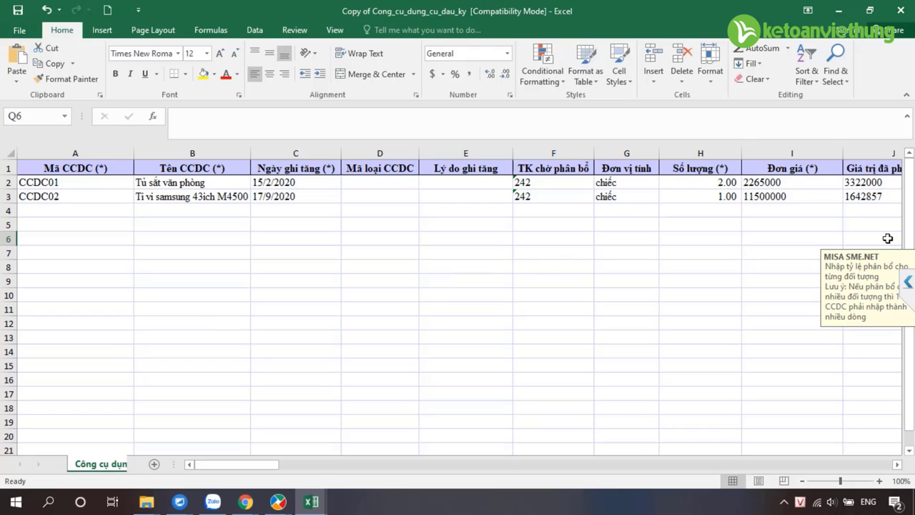
mouse_move(279, 501)
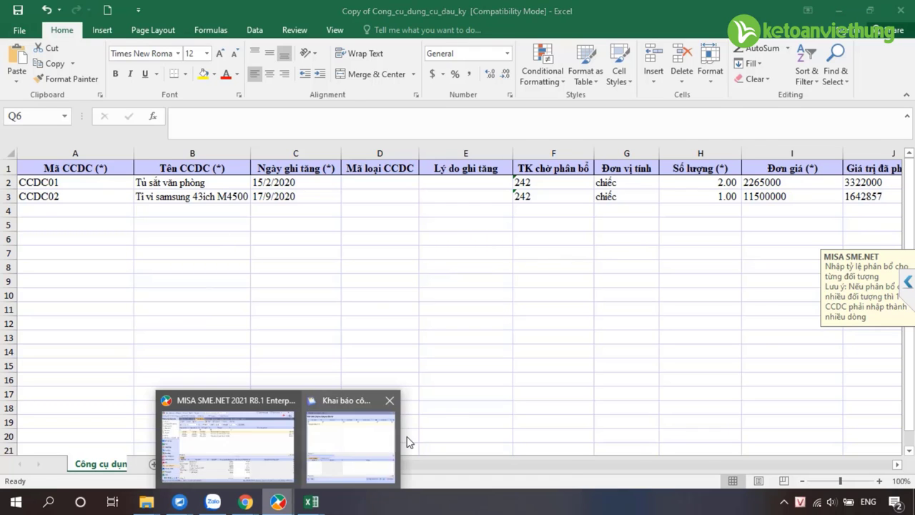
click(386, 429)
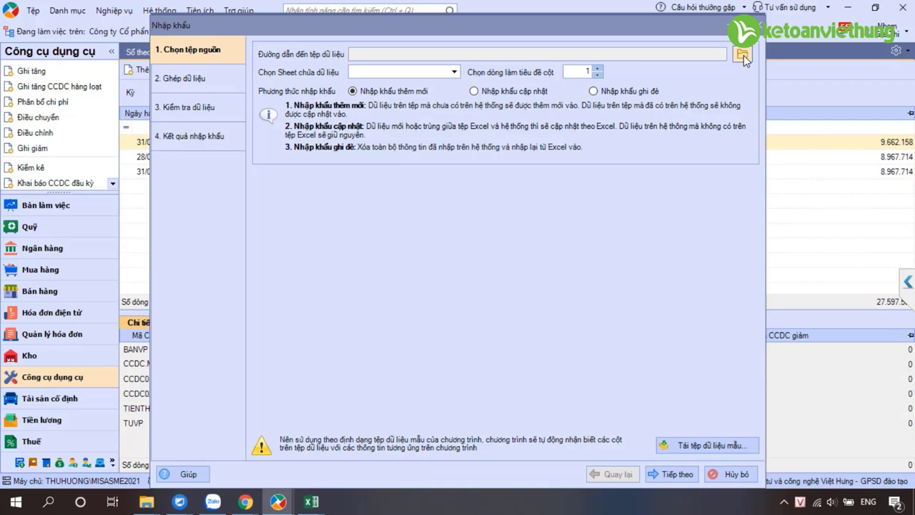
click(743, 55)
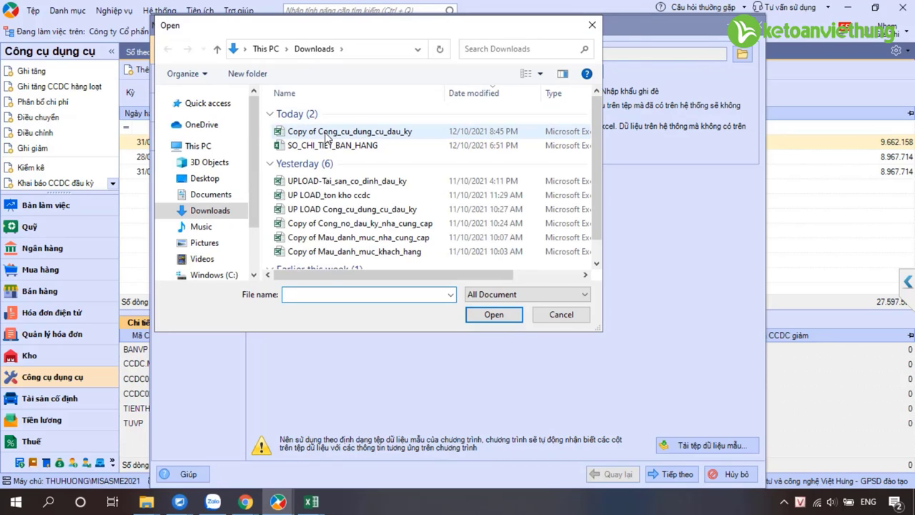
click(326, 135)
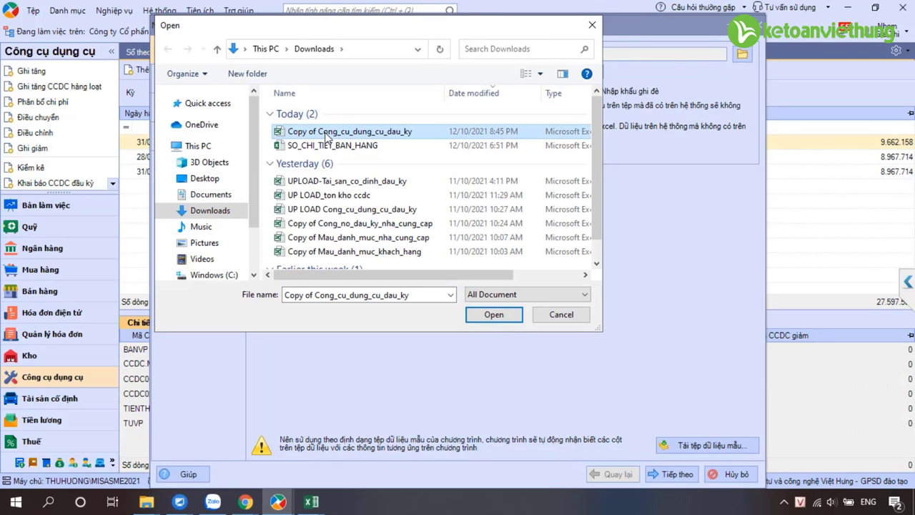
click(494, 315)
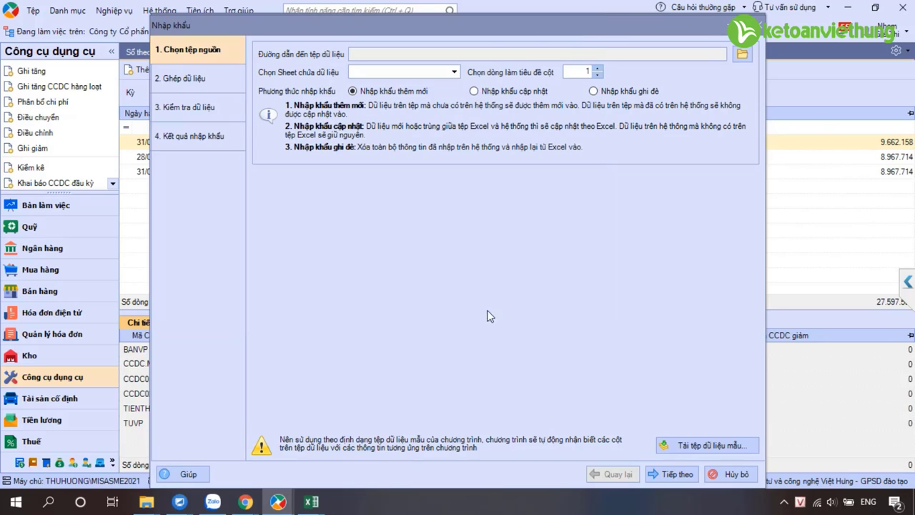
Accept the column mapping, proceed to the data check and inspect the status of rows CCDC01 and CCDC02.
click(671, 472)
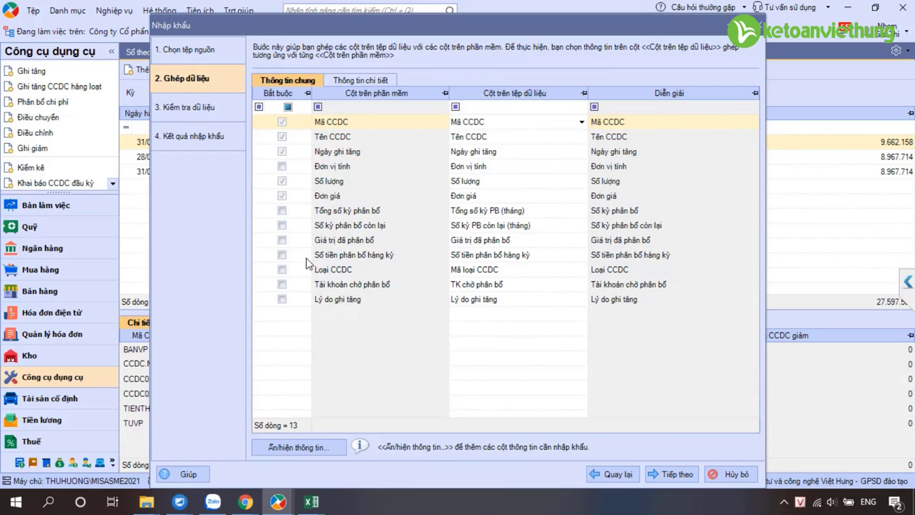
click(669, 475)
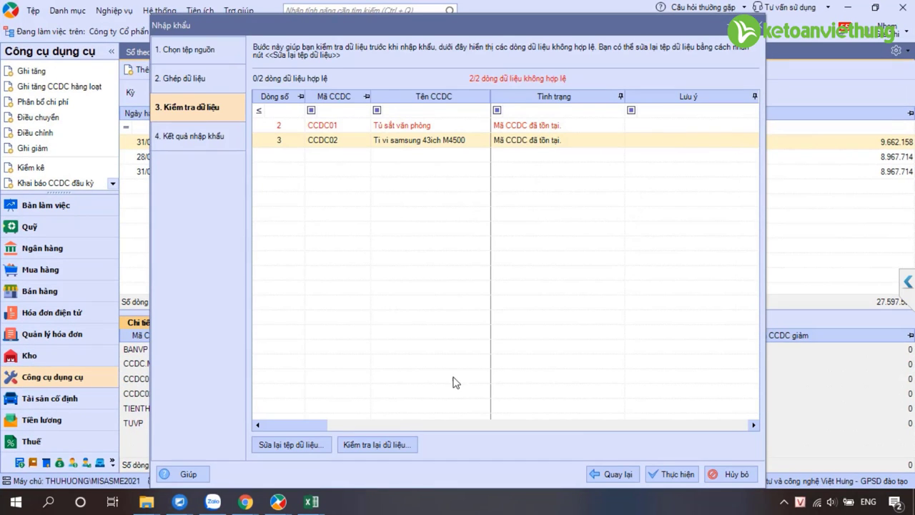
click(536, 127)
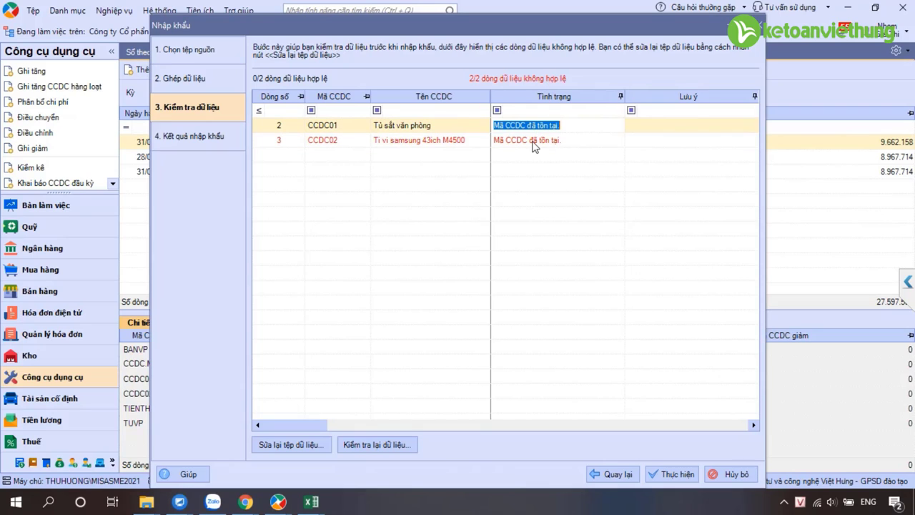
click(348, 146)
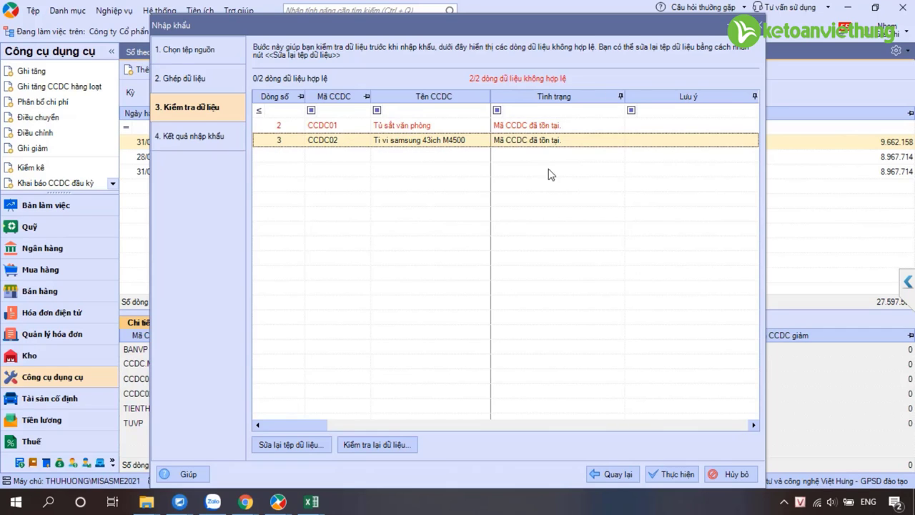
Cancel the import, close the opening tools declaration and view the Ghi tăng list of recorded tools.
click(725, 474)
click(756, 48)
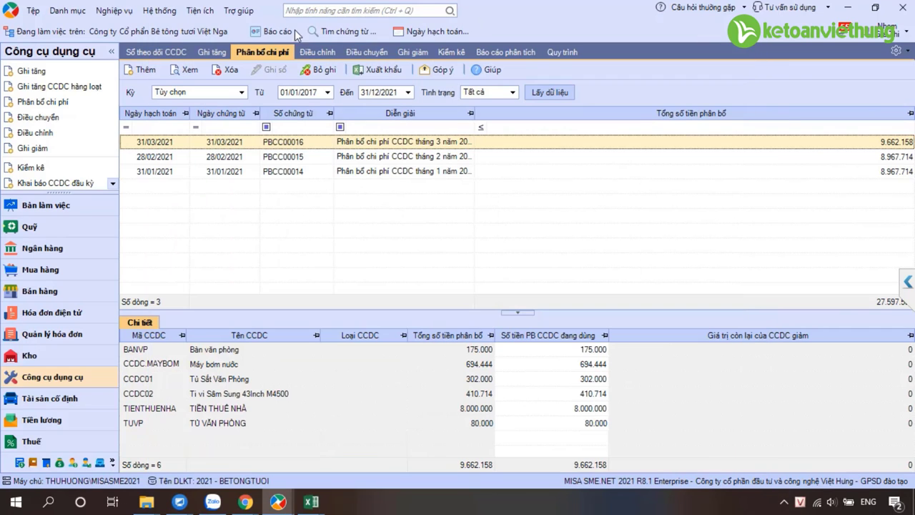
click(211, 52)
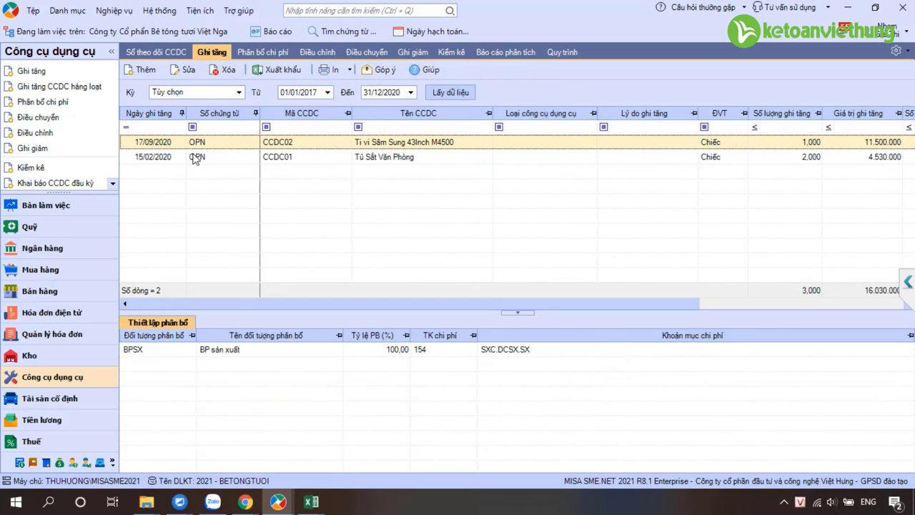
In the Excel workbook Copy of Cong_cu_dung_cu_dau_ky, change the two Mã CCDC codes to CCDC001 and CCDC002.
click(311, 501)
click(340, 466)
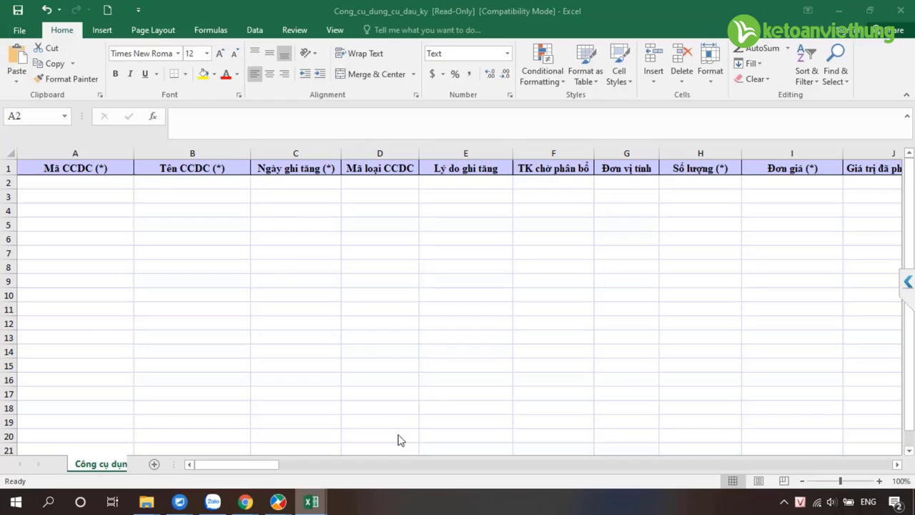
click(271, 465)
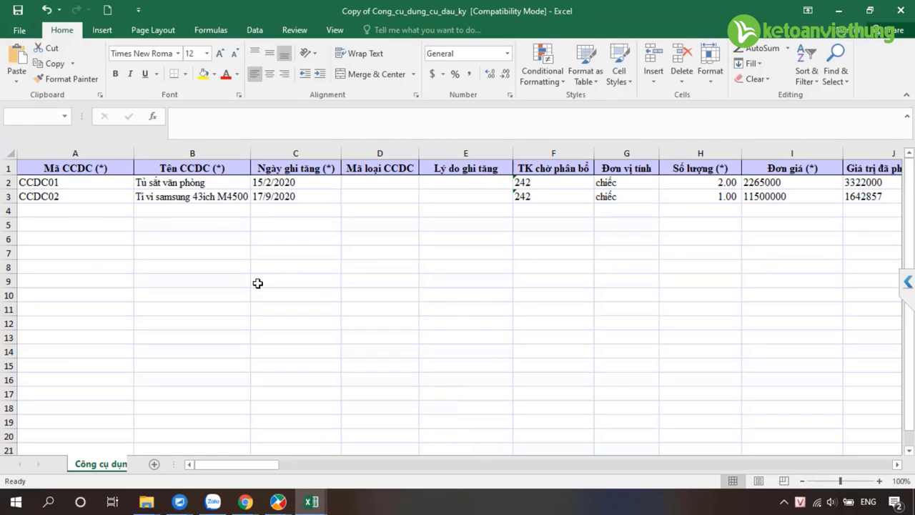
click(63, 188)
key(Up)
double_click(54, 182)
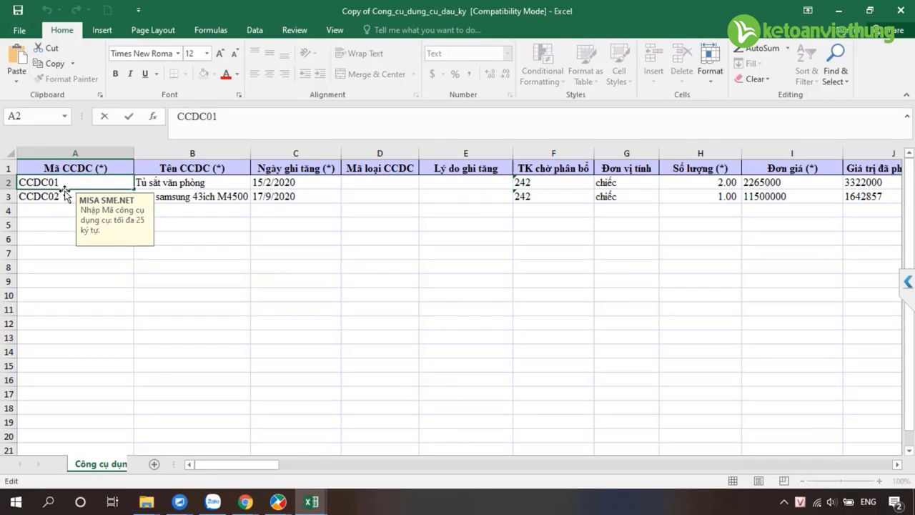
text(0)
double_click(57, 196)
text(0)
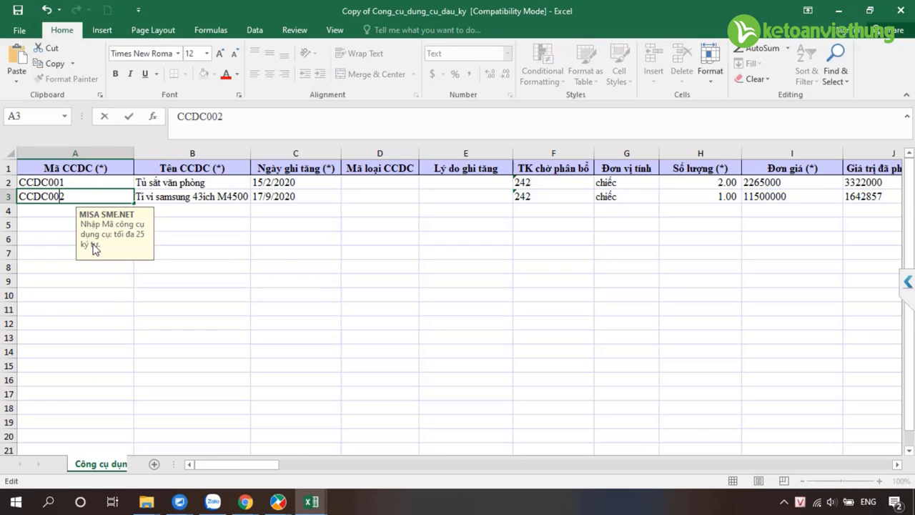
click(297, 252)
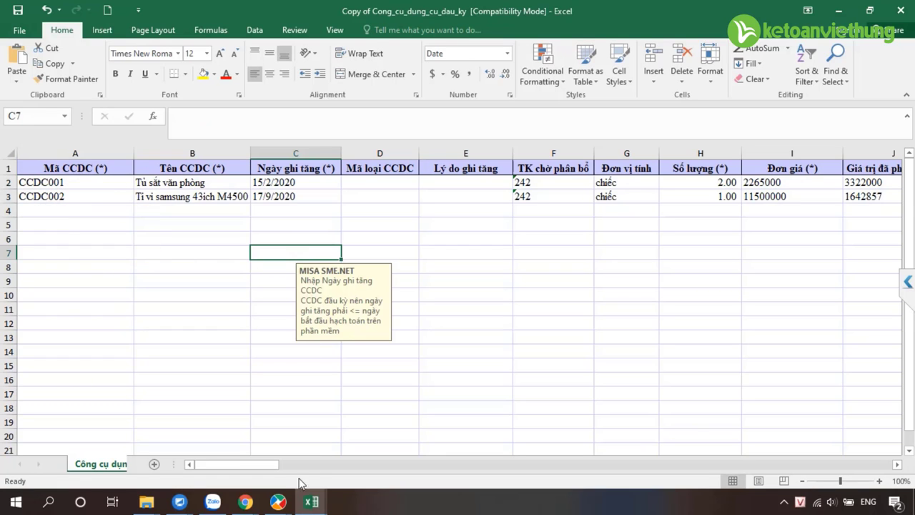
In MISA's import window, choose Copy of Cong_cu_dung_cu_dau_ky as the source file, accept the column mapping and run the data check.
click(278, 502)
click(336, 444)
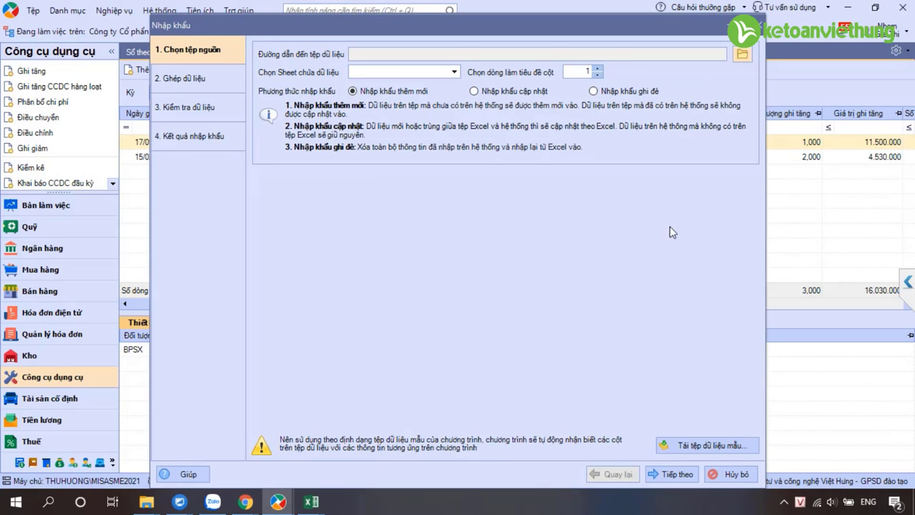
click(744, 56)
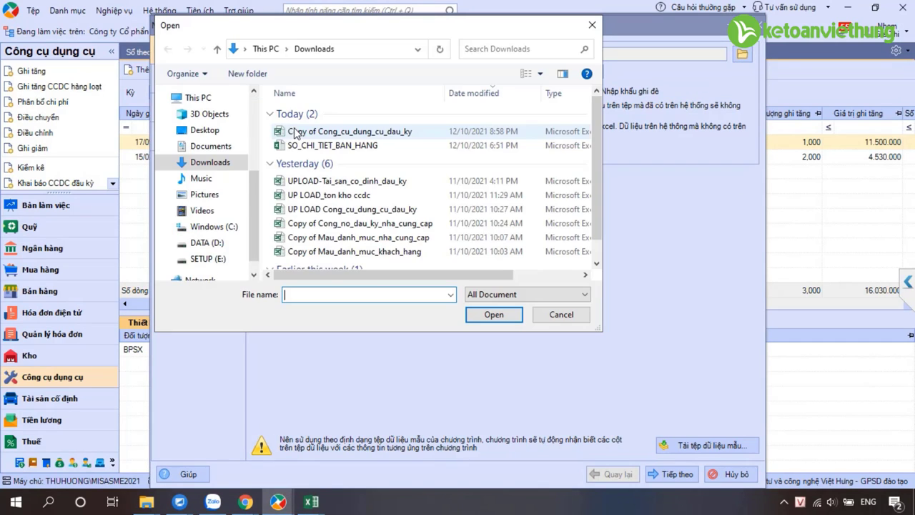
double_click(306, 133)
click(667, 475)
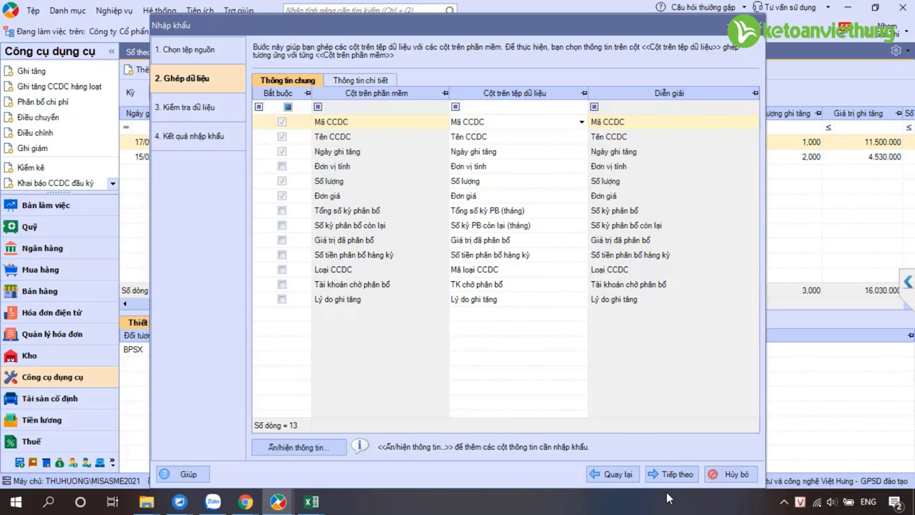
click(650, 476)
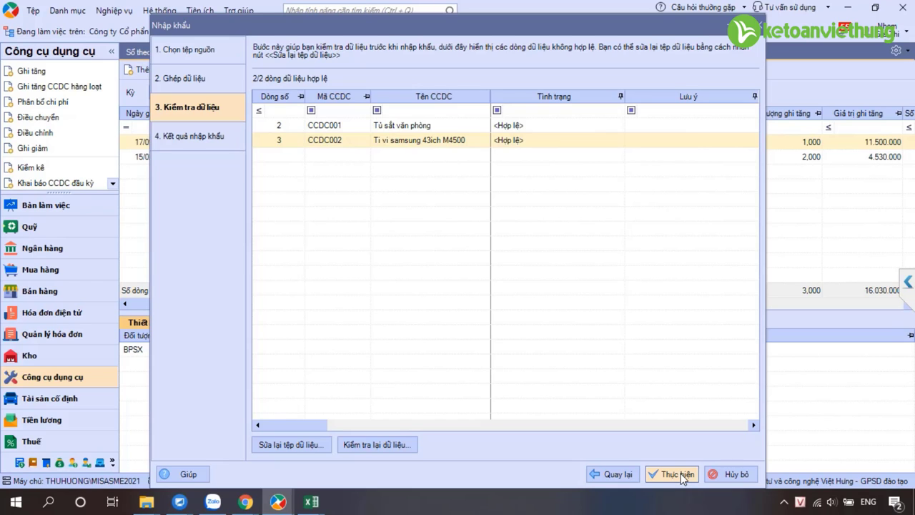
Switch to the filled Excel copy and review the data rows and Mã CCDC codes of both tools.
mouse_move(311, 501)
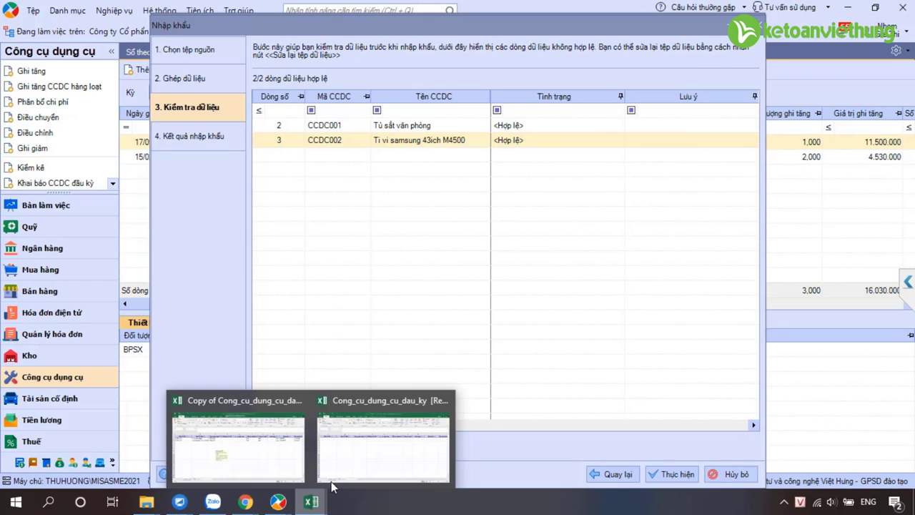
click(386, 447)
click(253, 444)
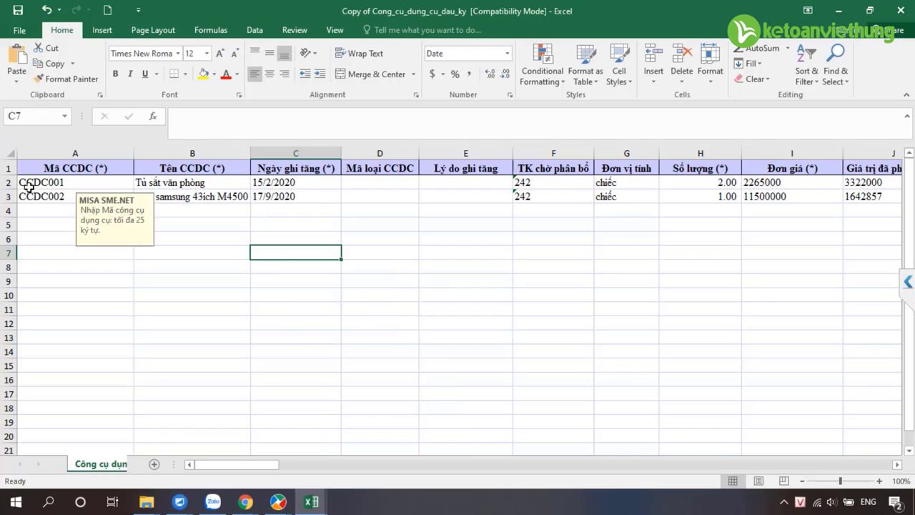
drag(22, 183, 816, 223)
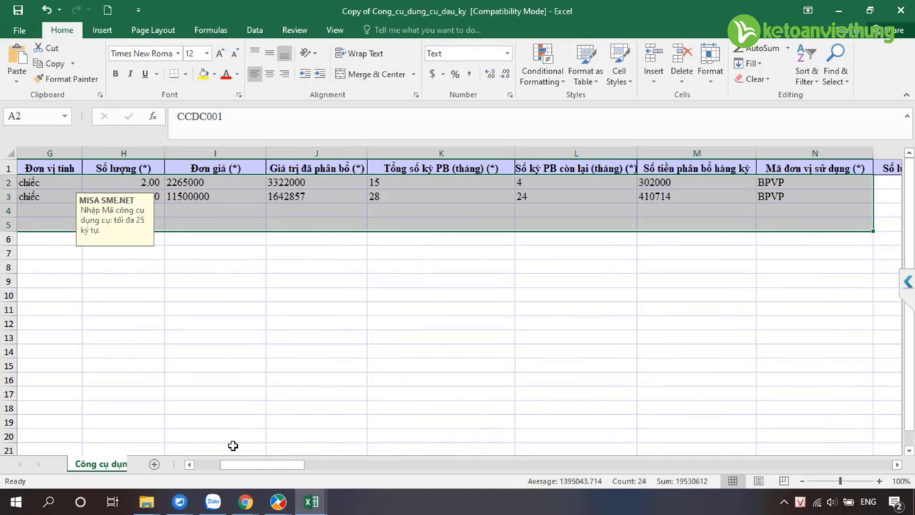
drag(236, 464, 206, 466)
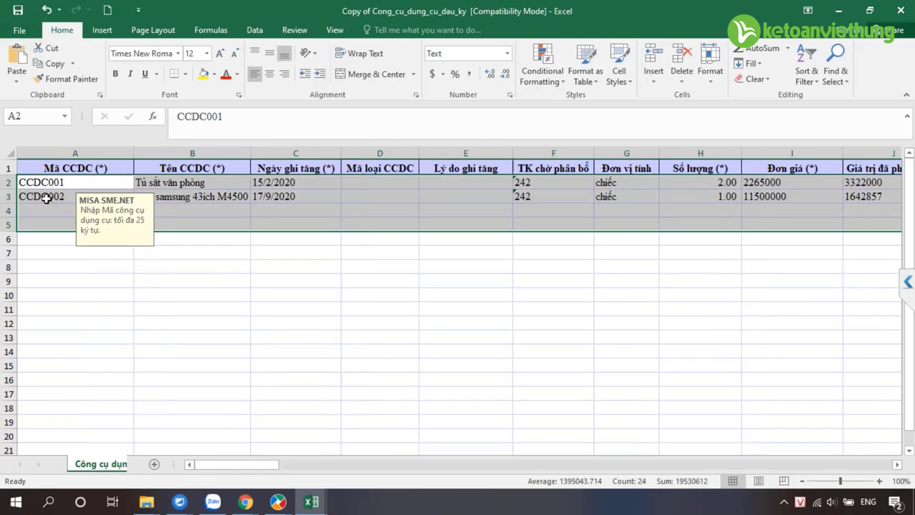
drag(40, 183, 45, 202)
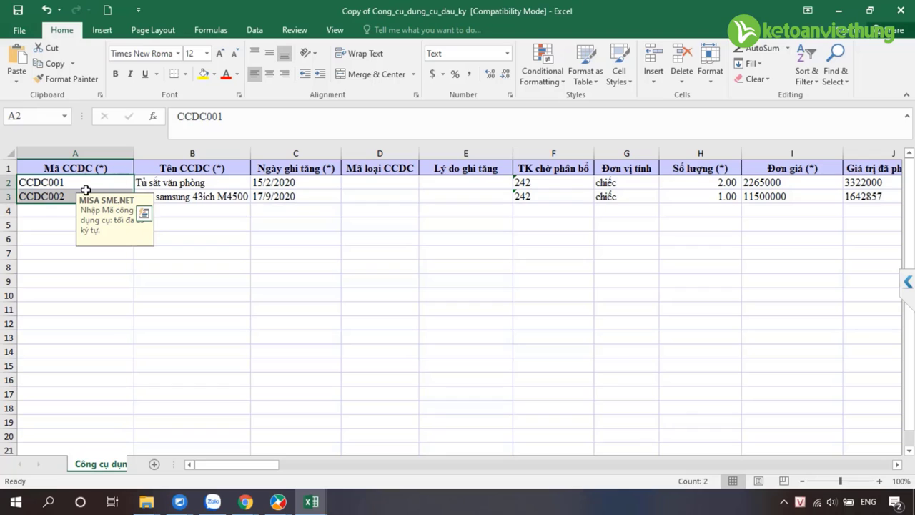
click(77, 184)
click(52, 194)
click(54, 183)
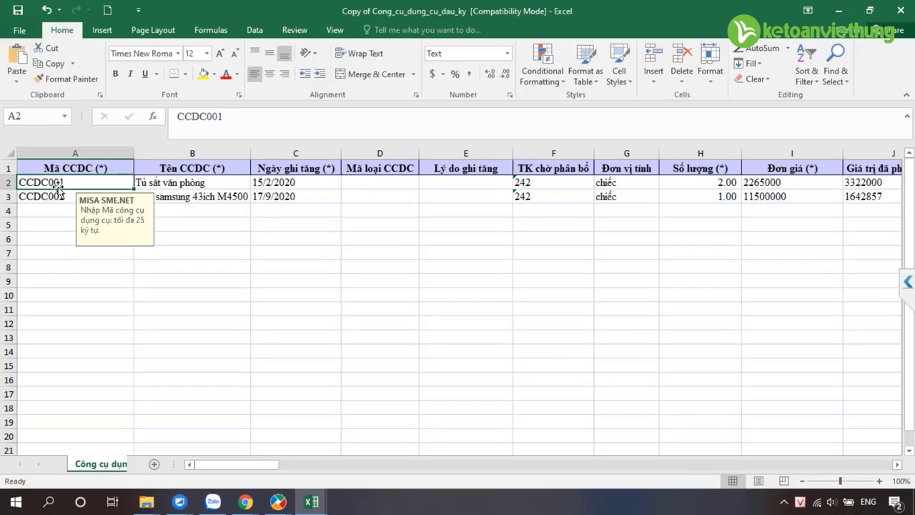
click(50, 195)
Return to MISA, cancel the import and go back to the opening tools declaration table.
mouse_move(278, 501)
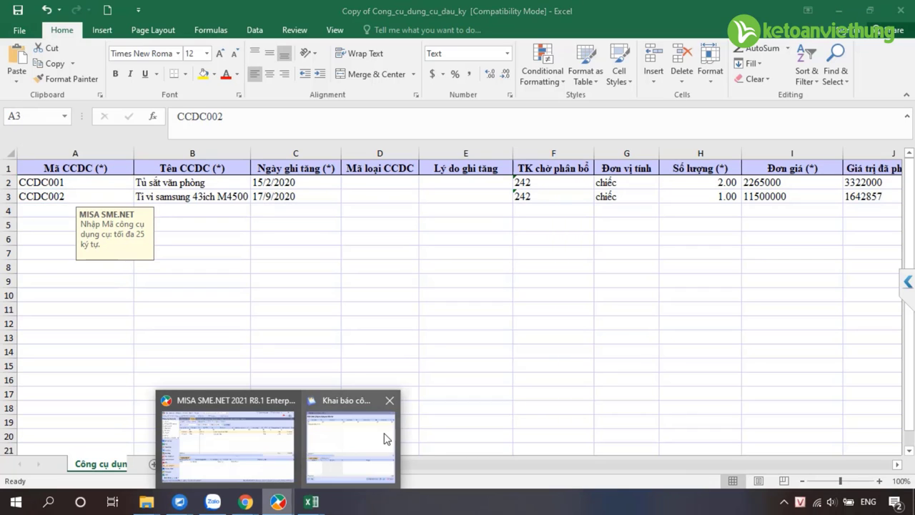
click(386, 438)
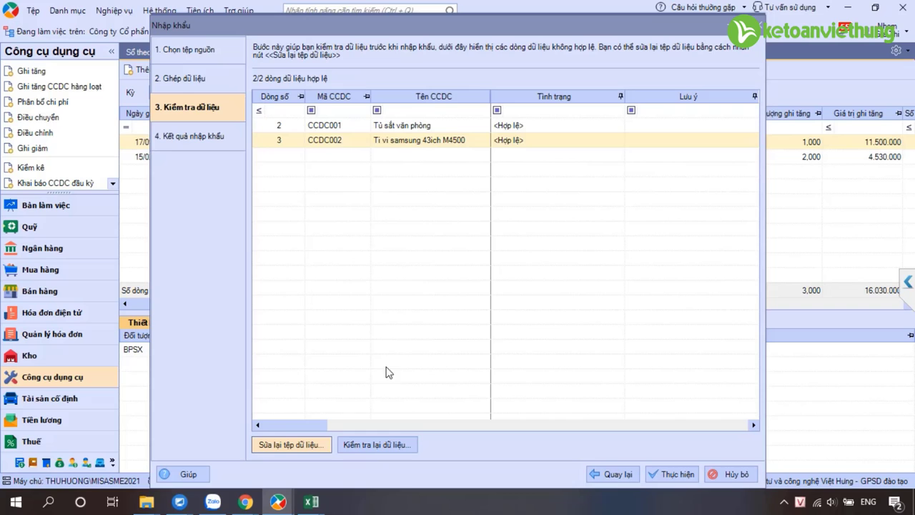
click(736, 474)
click(206, 102)
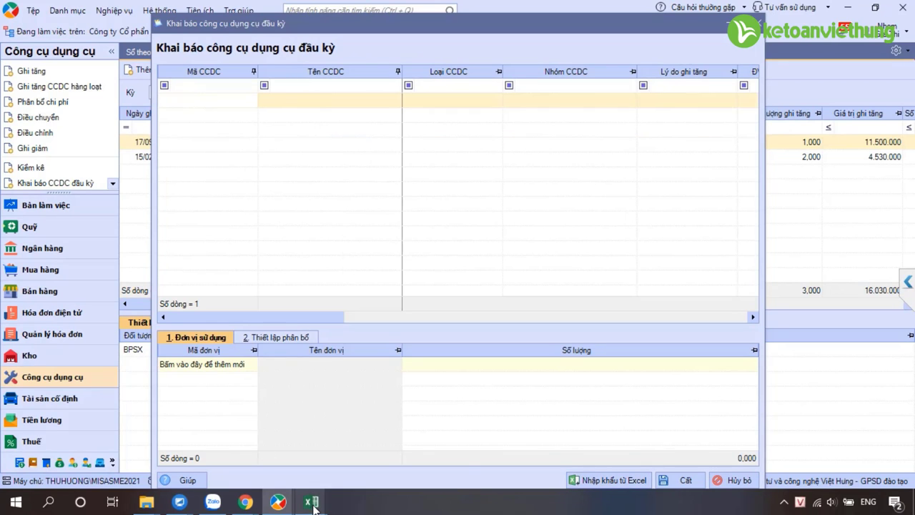
Review the codes, names and Ngày ghi tăng dates in the Excel copy, and compare with MISA's opening tools declaration window.
mouse_move(311, 501)
click(415, 445)
click(304, 501)
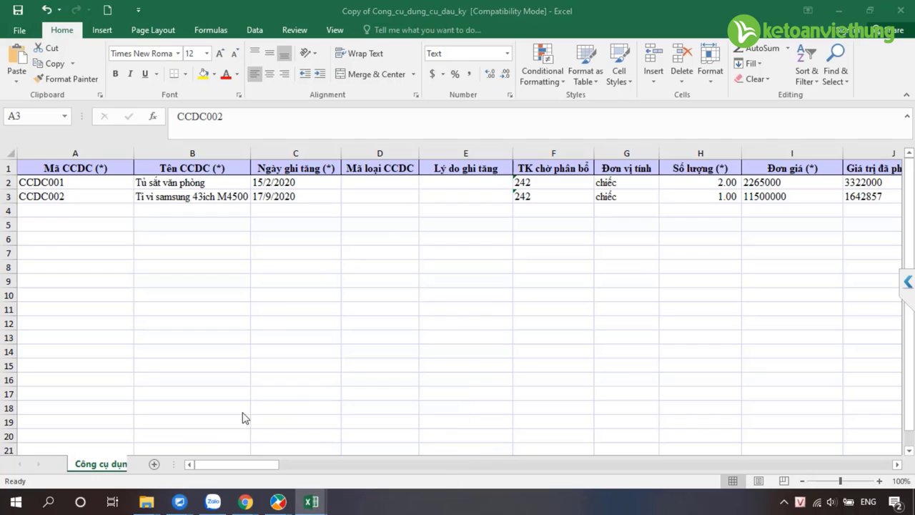
drag(61, 184, 877, 220)
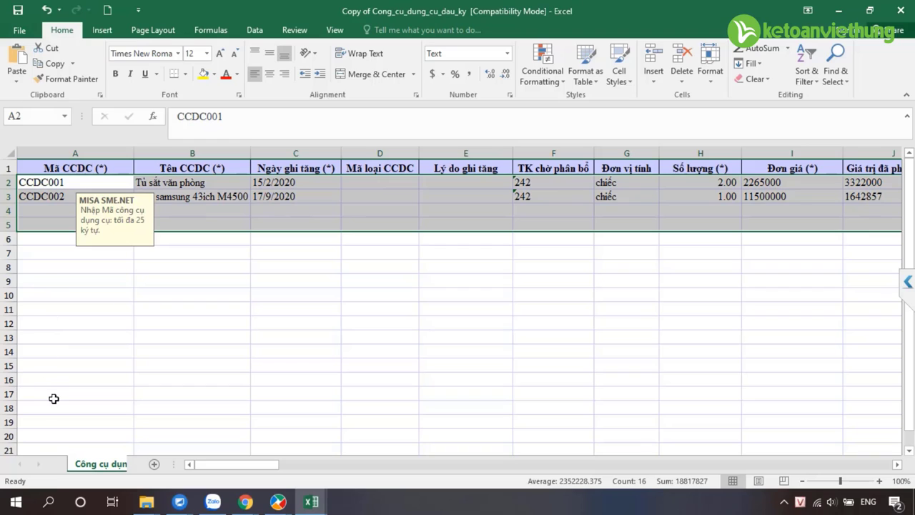
click(54, 183)
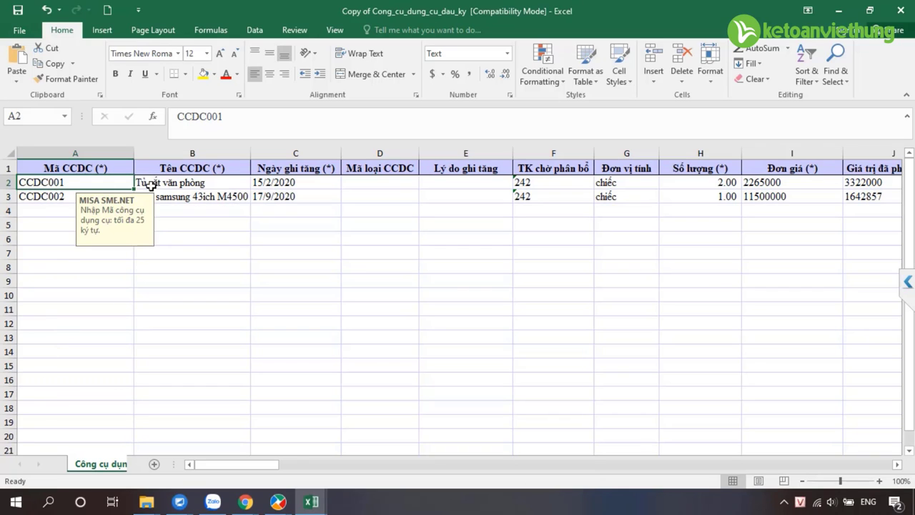
drag(192, 187, 308, 203)
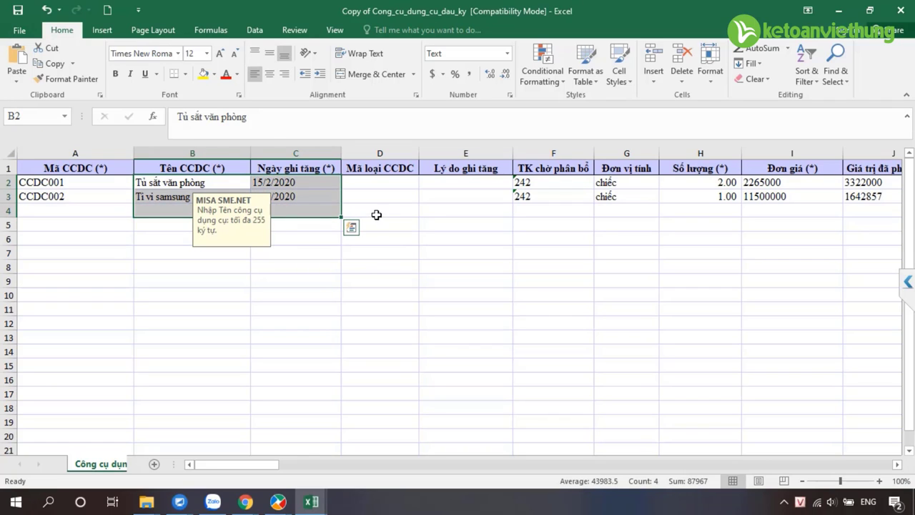
click(306, 190)
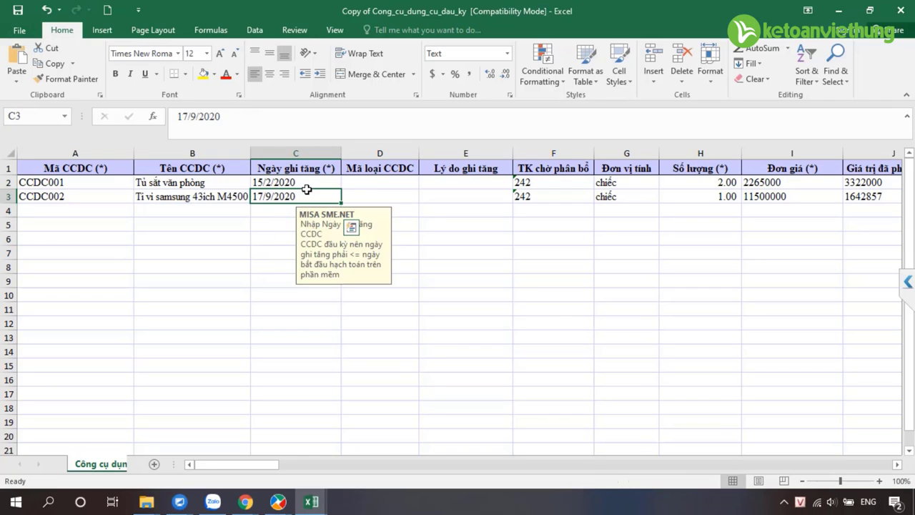
mouse_move(278, 502)
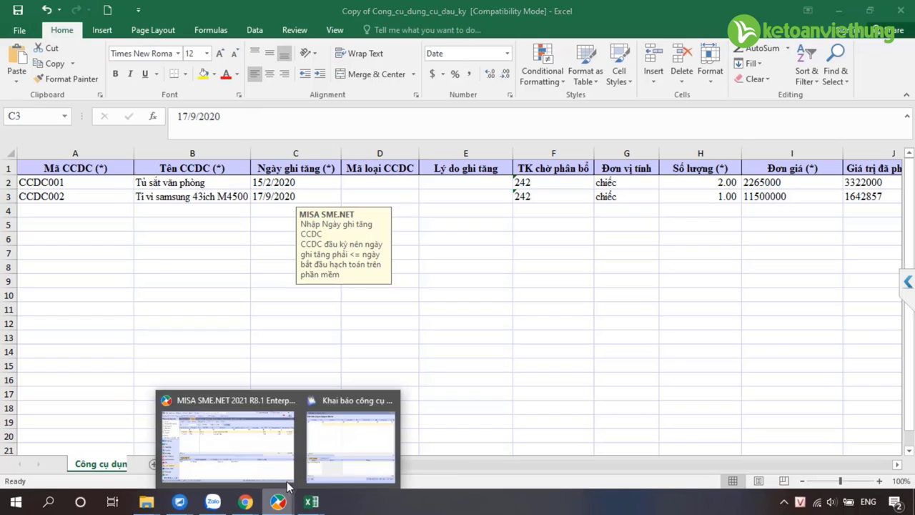
click(351, 443)
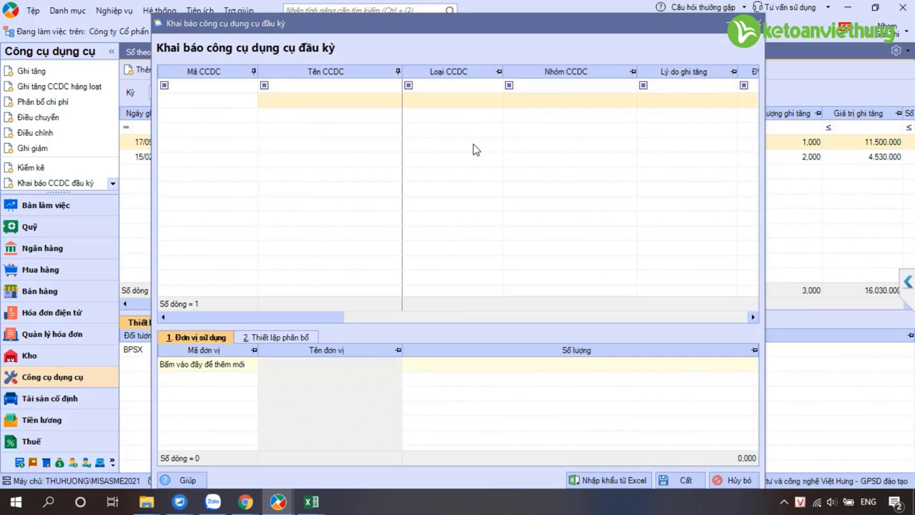
Switch to the Excel copy and examine the Mã đơn vị sử dụng and Đối tượng phân bổ columns for both tools.
click(311, 502)
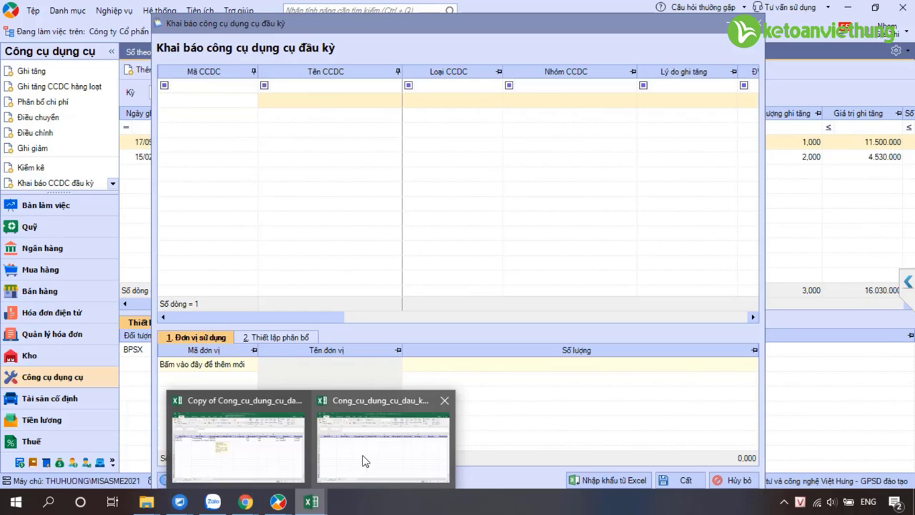
click(245, 439)
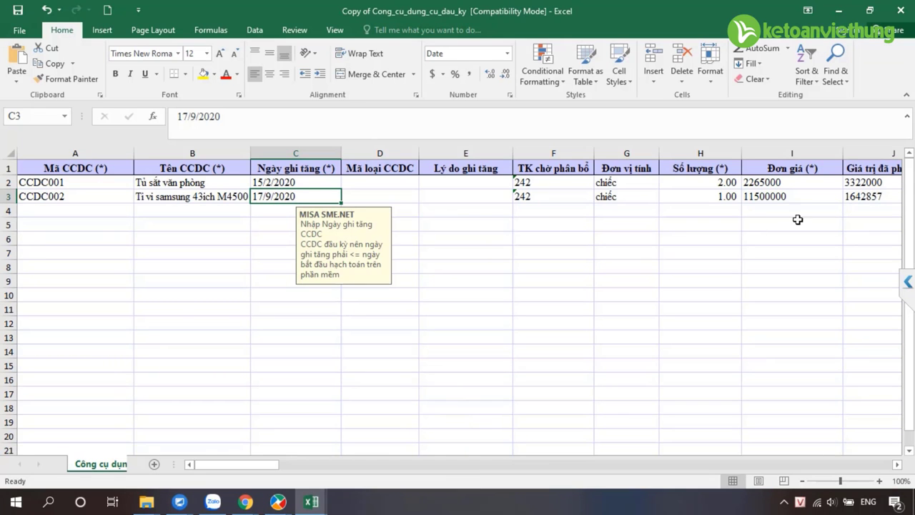
click(898, 464)
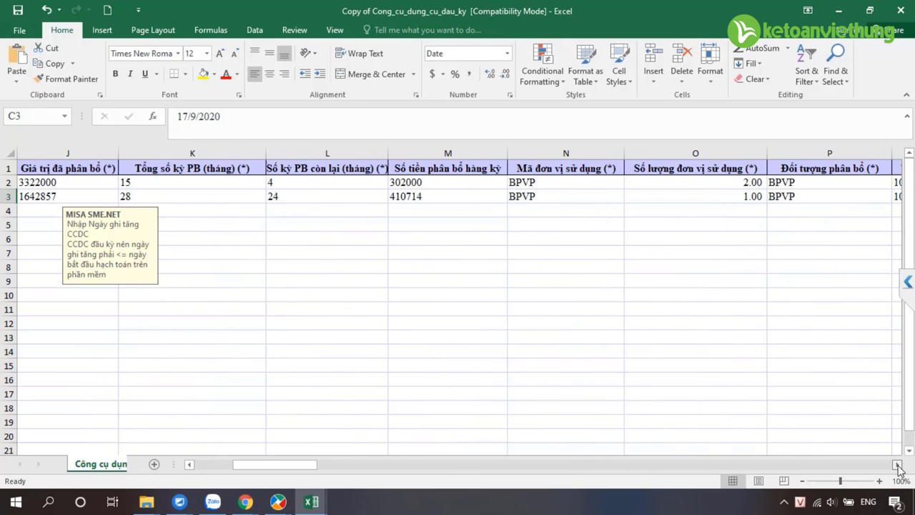
click(898, 464)
drag(460, 184, 459, 194)
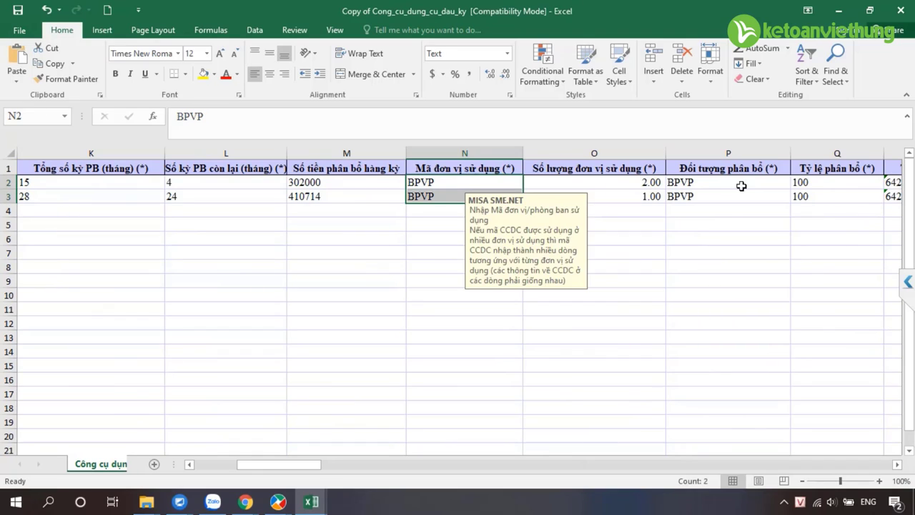
drag(702, 184, 702, 199)
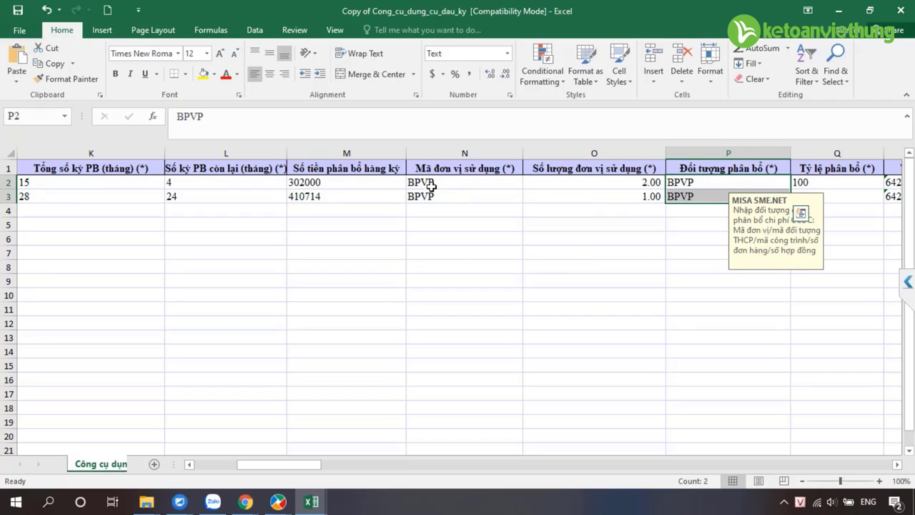
drag(432, 184, 432, 190)
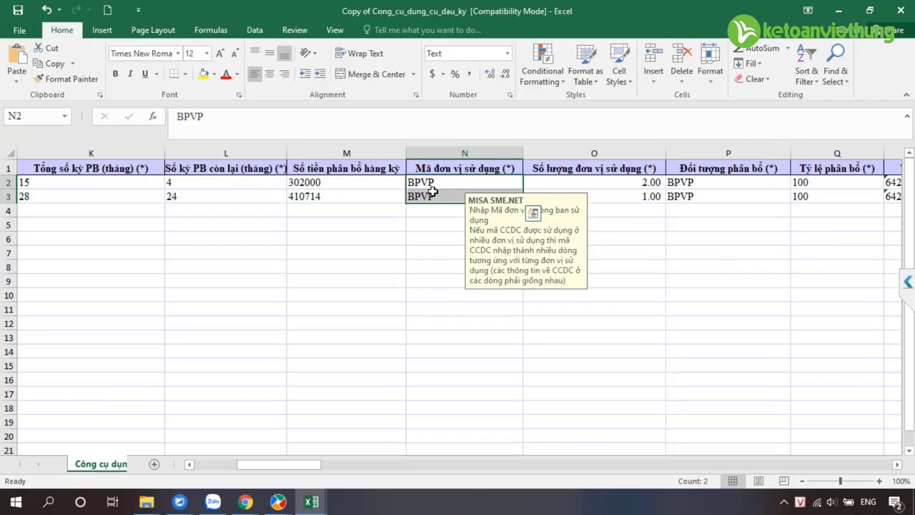
click(435, 185)
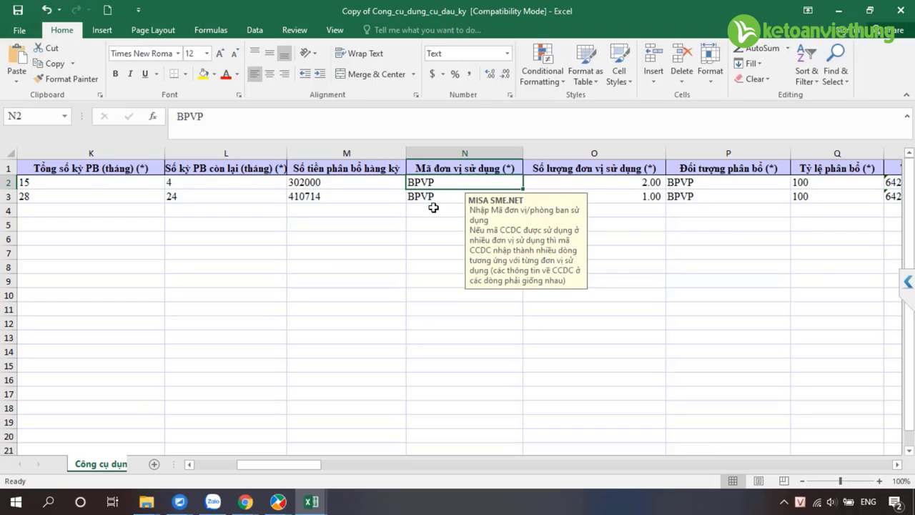
click(437, 209)
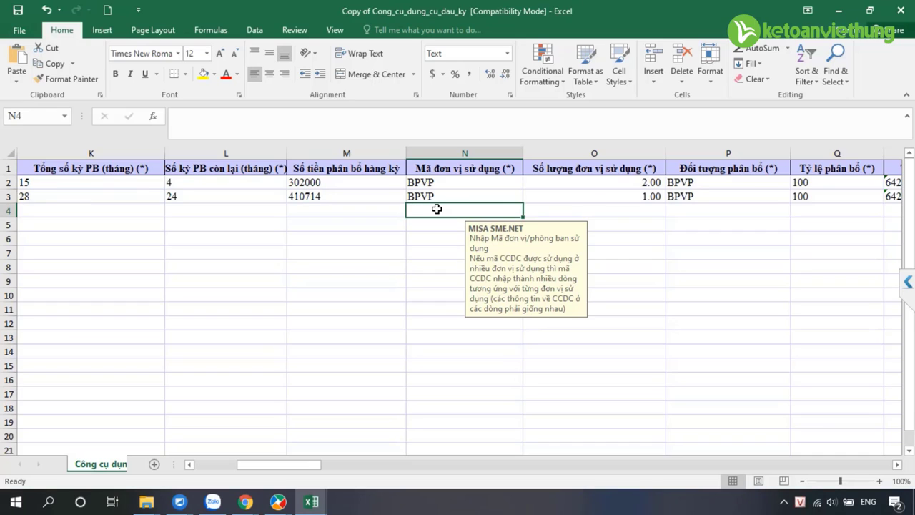
Review both tools' allocation data in the Excel copy, from Tổng số kỳ PB (tháng) through Tỷ lệ phân bổ.
drag(81, 184, 228, 183)
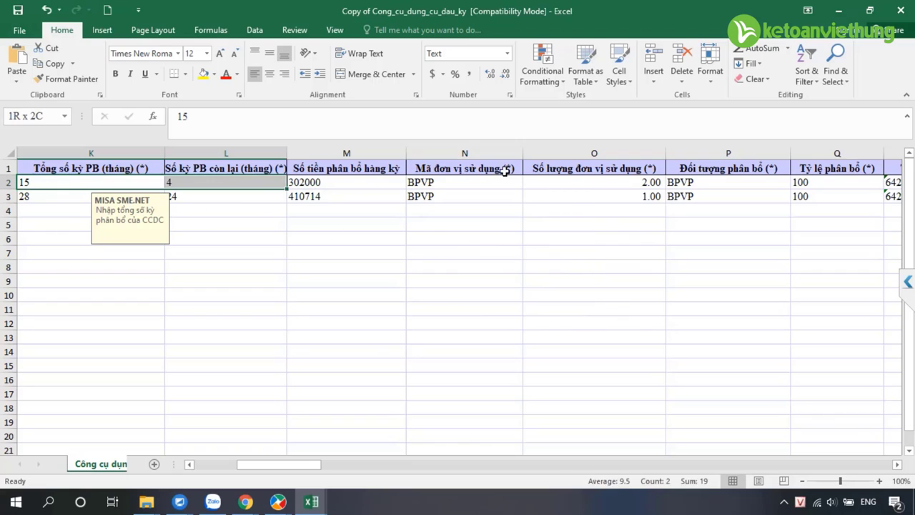
drag(29, 183, 833, 205)
click(543, 227)
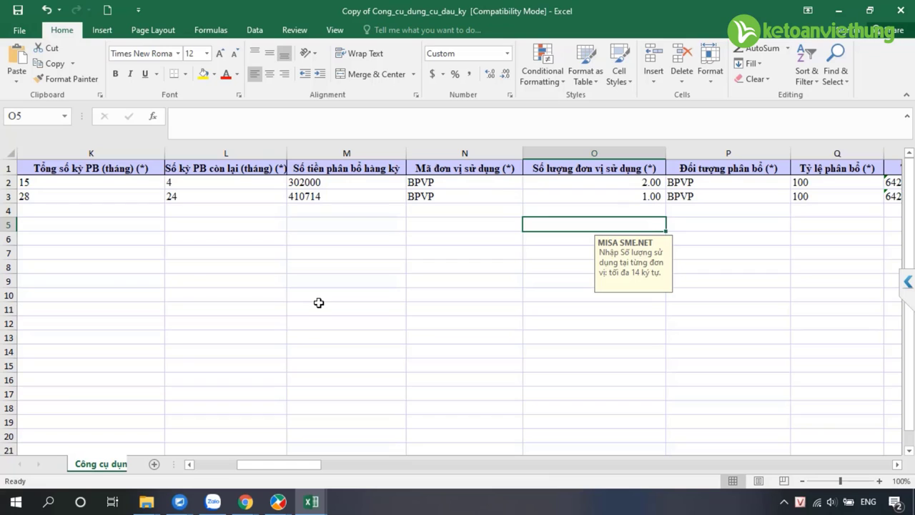
Switch to MISA, cancel the opening tools declaration and check the CCDC01 and CCDC02 entries in the Ghi tăng list.
mouse_move(310, 493)
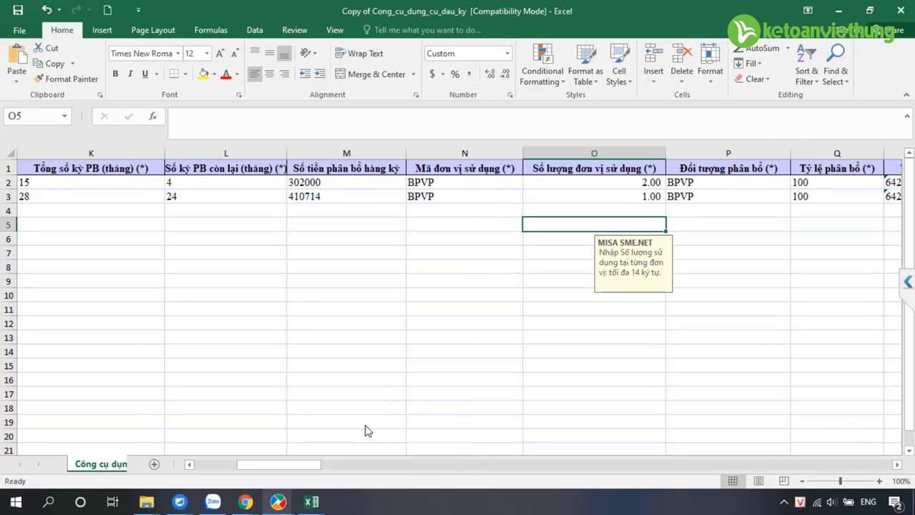
key(alt+Tab)
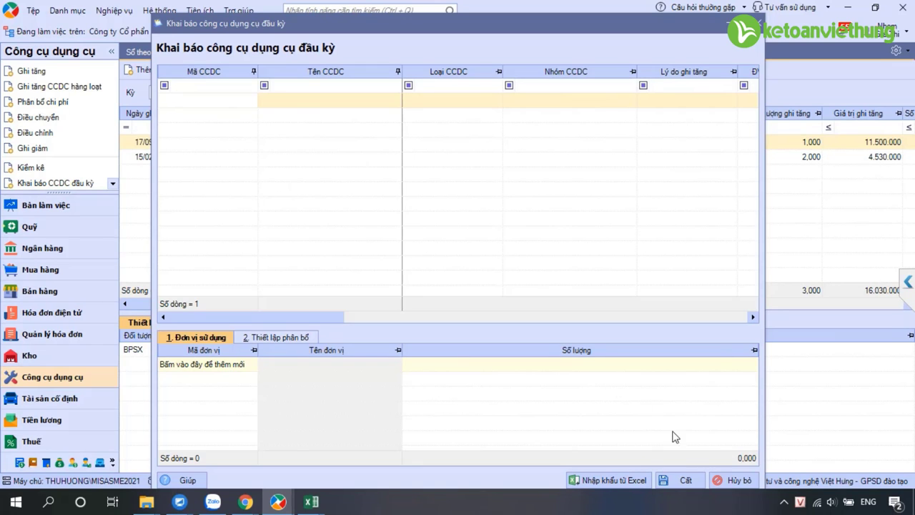
click(734, 481)
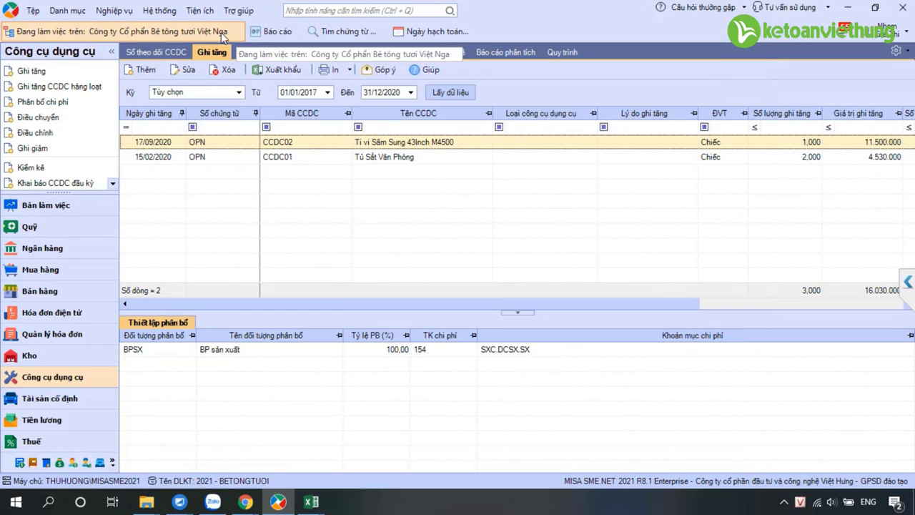
click(306, 157)
click(302, 143)
shift+click(311, 160)
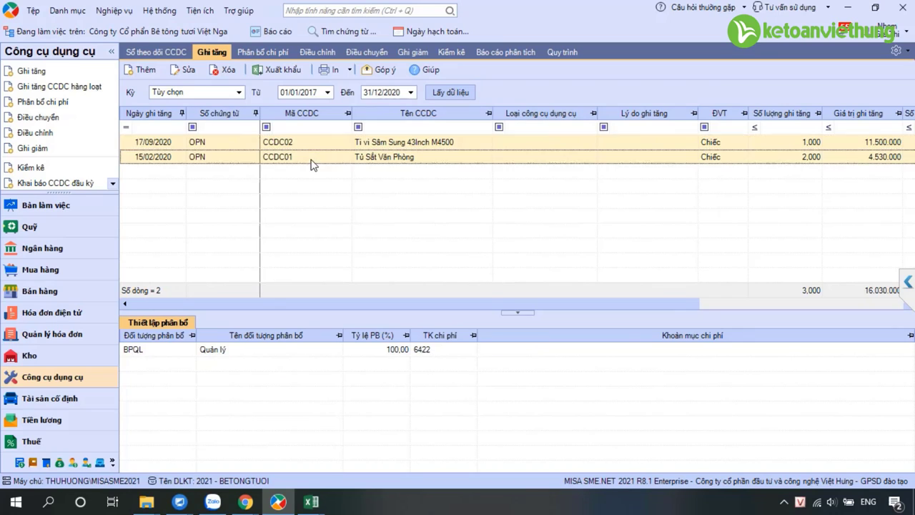
click(371, 143)
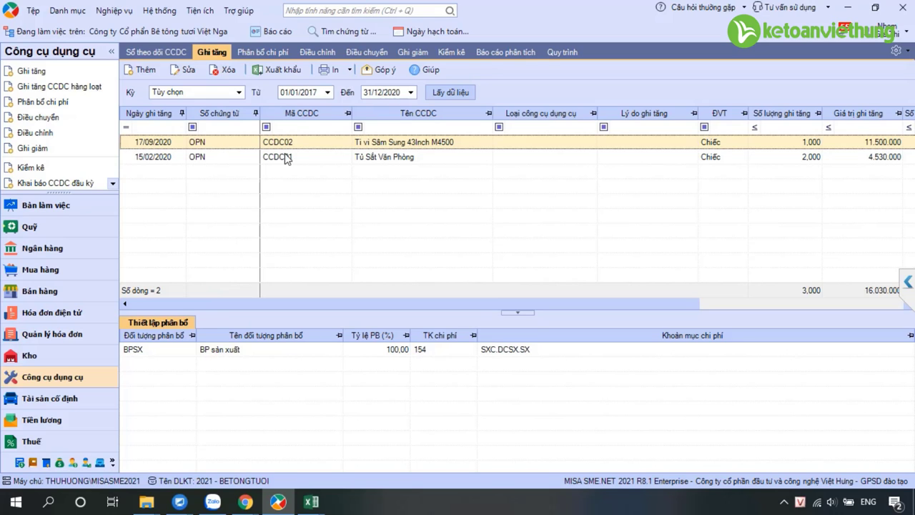
Open Khai báo CCDC đầu kỳ in MISA, and switch to Chrome to consult the tool allocation table (Bảng phân bổ công cụ dụng cụ).
click(68, 183)
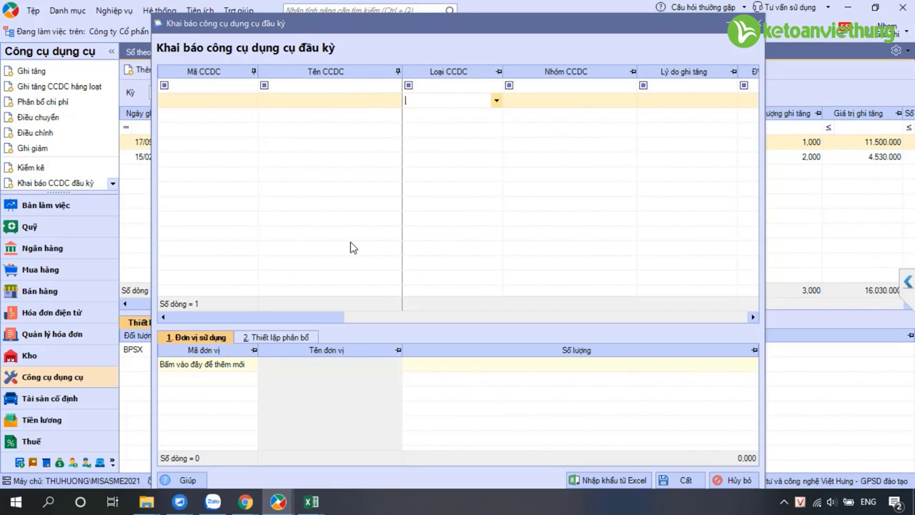
mouse_move(245, 501)
click(215, 473)
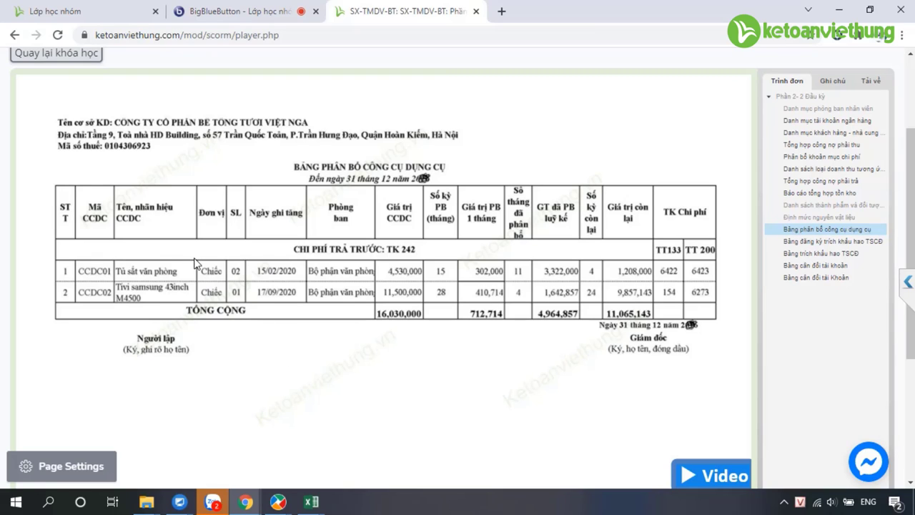
Review the two tool rows across all columns in the Excel copy and return to MISA's opening tools declaration.
mouse_move(313, 497)
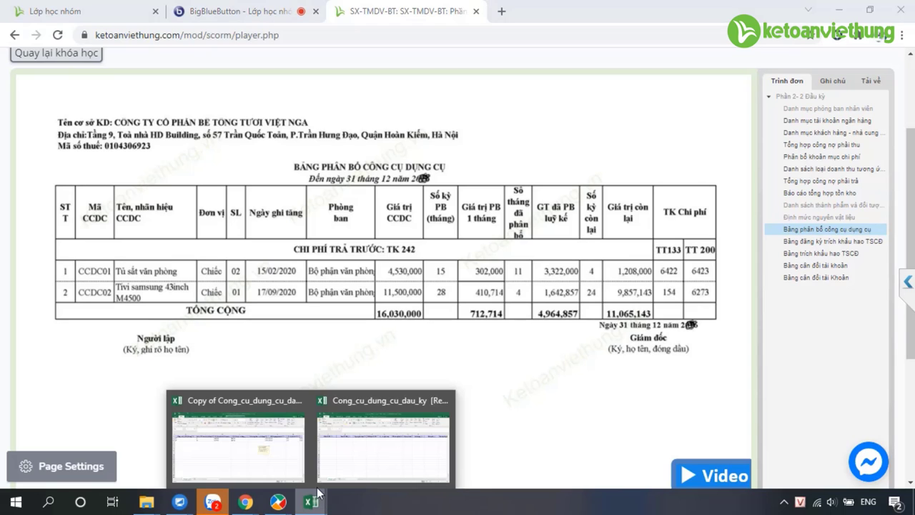
click(261, 453)
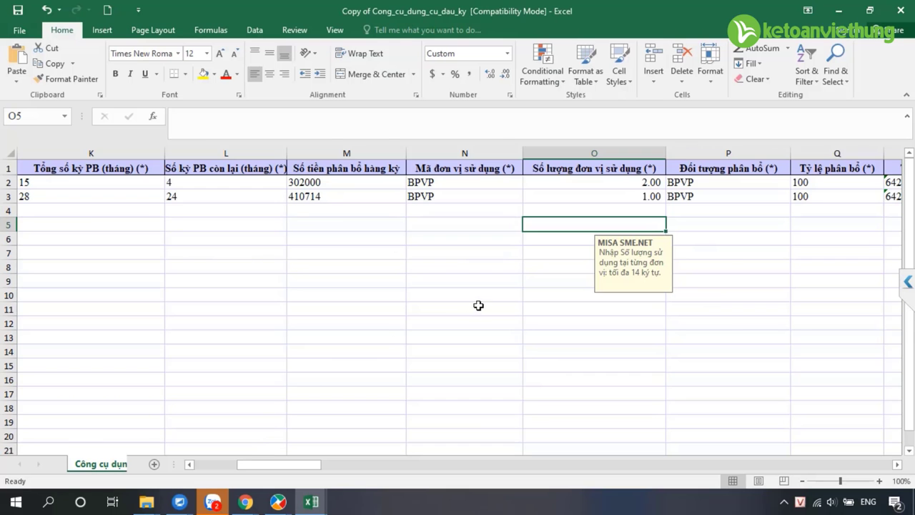
click(48, 182)
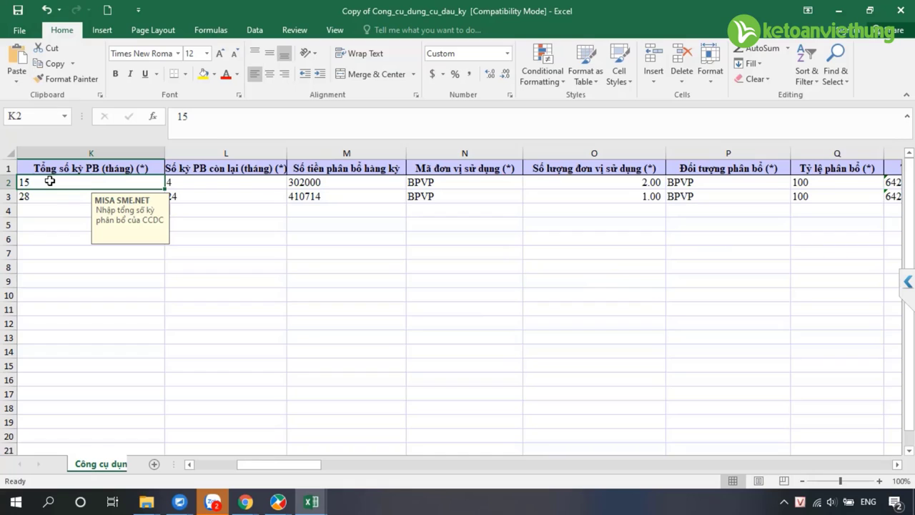
drag(52, 183, 835, 201)
drag(270, 464, 190, 472)
mouse_move(278, 502)
click(361, 443)
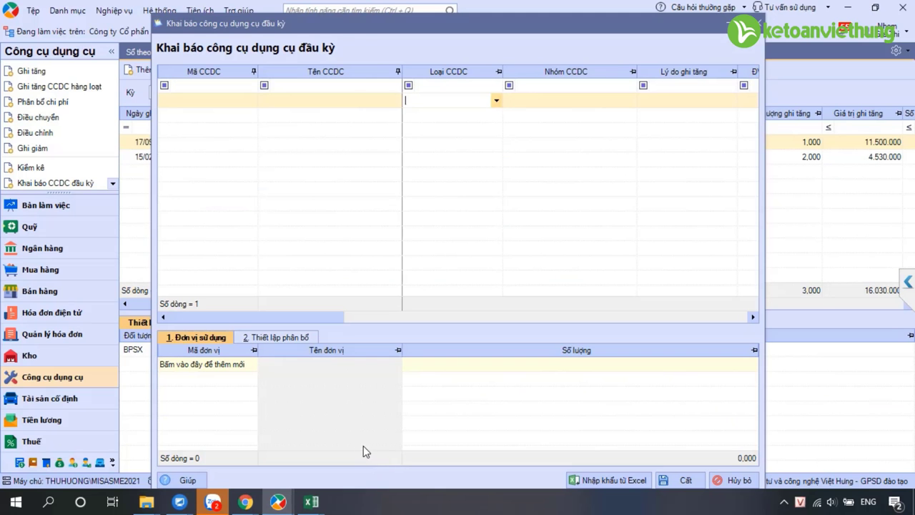
Start an Excel import of Copy of Cong_cu_dung_cu_dau_ky with Nhập khẩu thêm mới and proceed through column mapping to the data check.
click(619, 483)
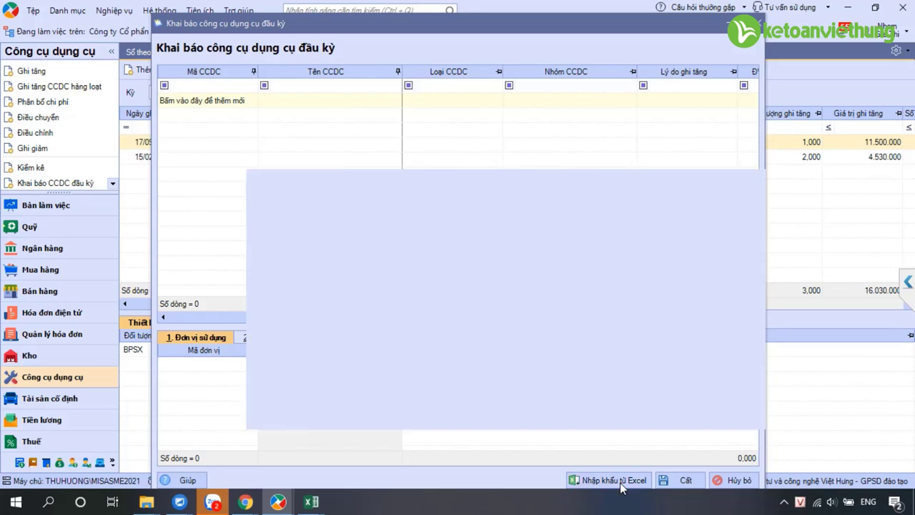
click(742, 54)
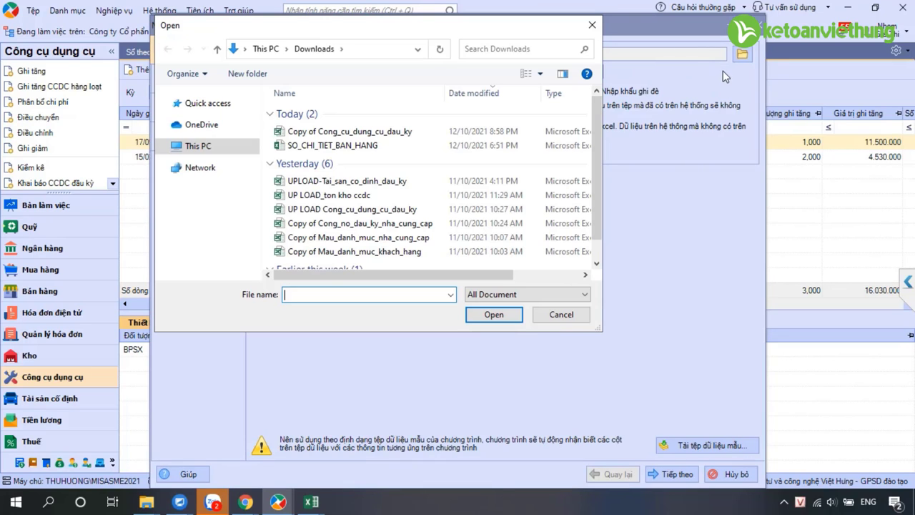
click(377, 130)
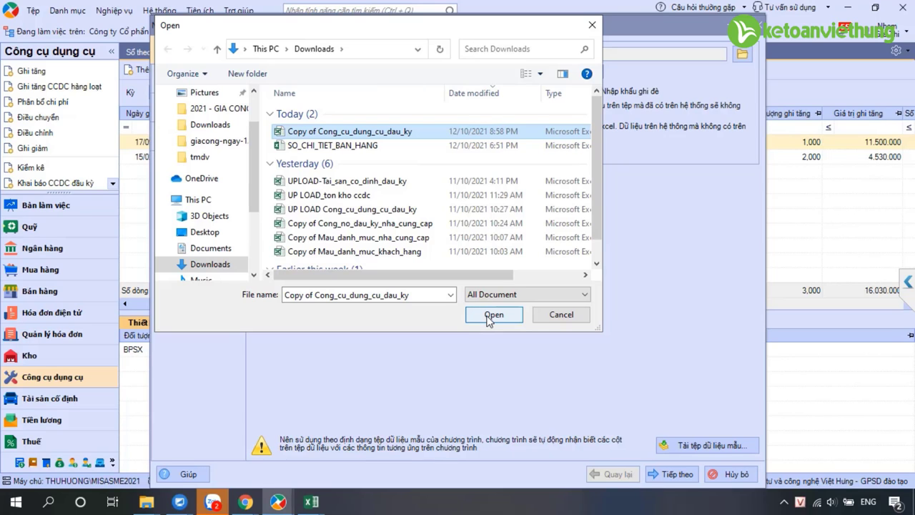
click(490, 317)
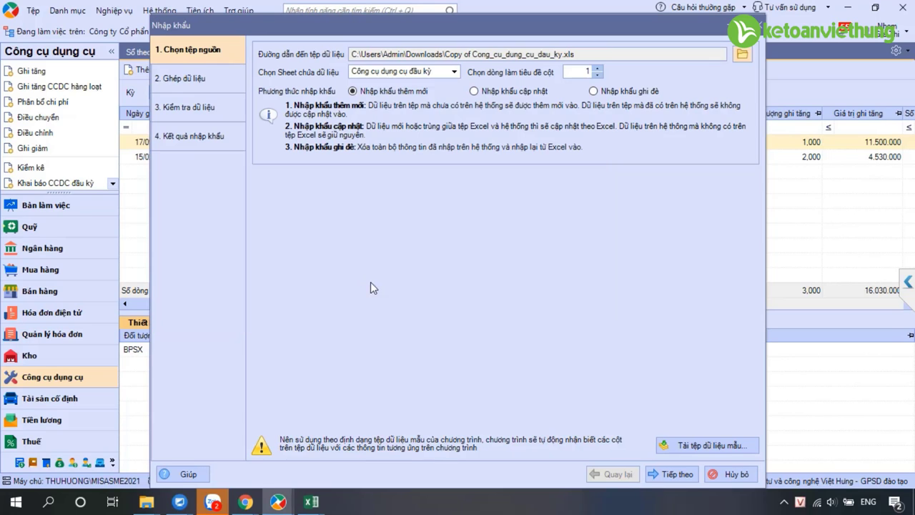
click(672, 474)
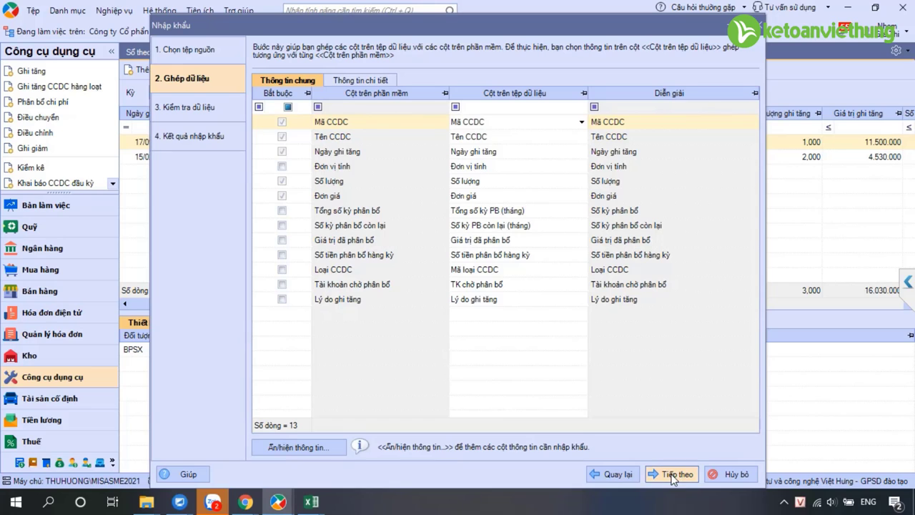
click(672, 474)
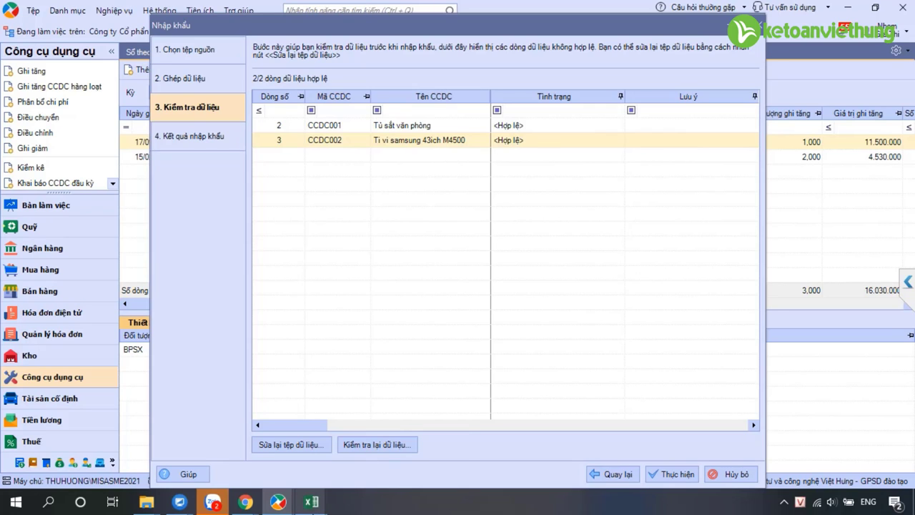
Check the tool codes, names and Ngày ghi tăng dates in the Excel copy, and return to MISA to cancel the import.
click(311, 501)
click(251, 464)
click(90, 185)
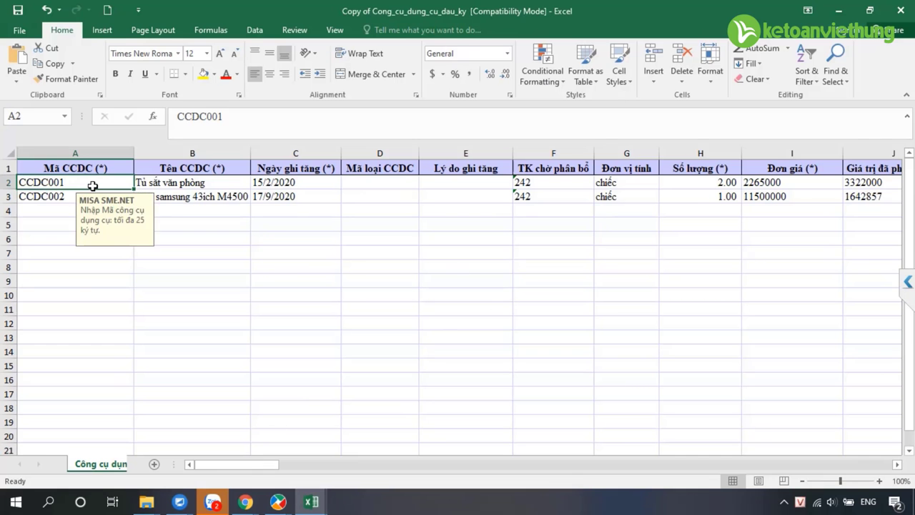
click(179, 197)
click(280, 185)
click(292, 208)
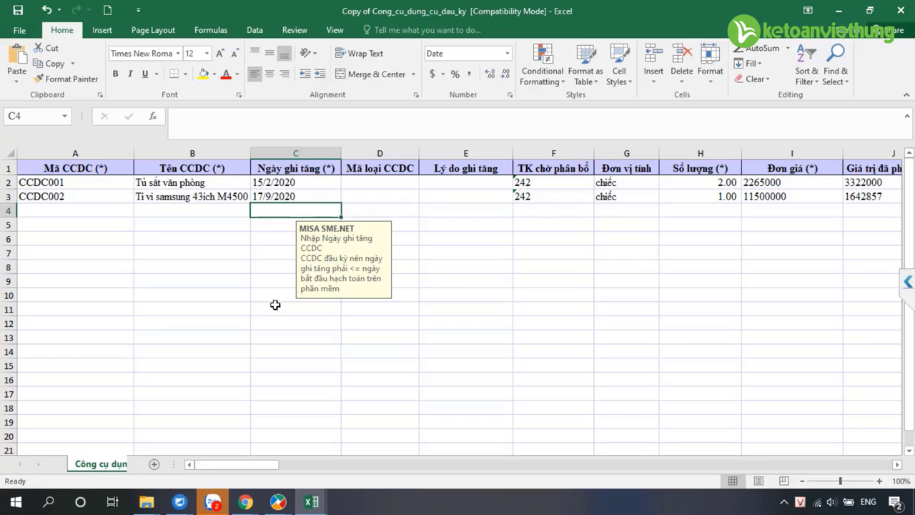
mouse_move(276, 503)
click(343, 465)
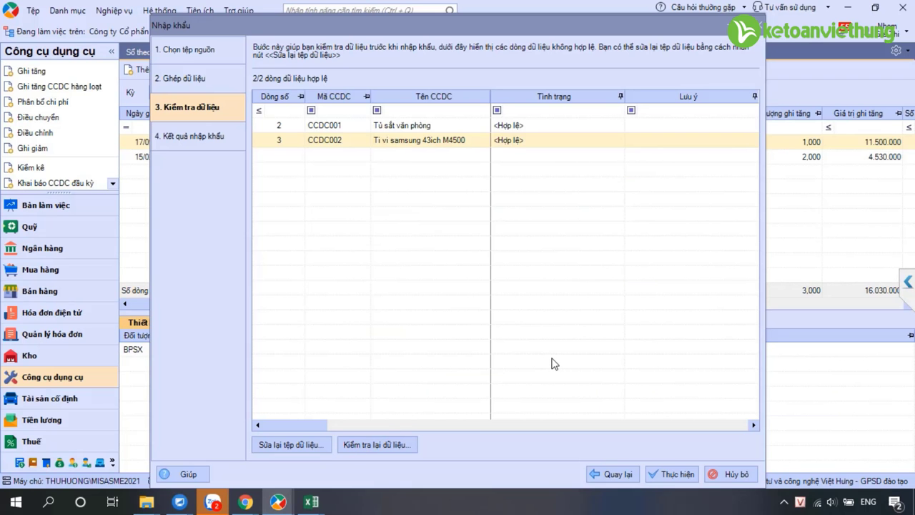
click(730, 474)
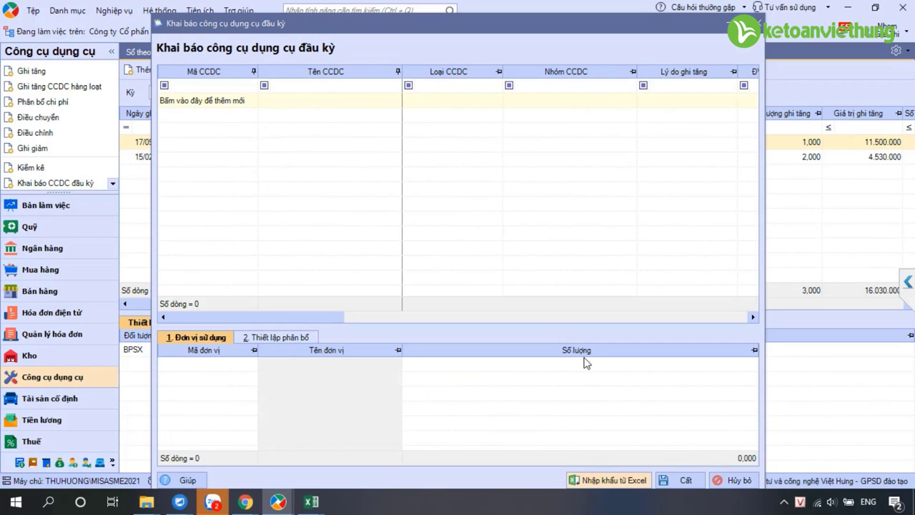
Switch to the UltraViewer remote MISA session, set the unit of tool CCDC02 to chiếc and save it.
key(alt+Tab)
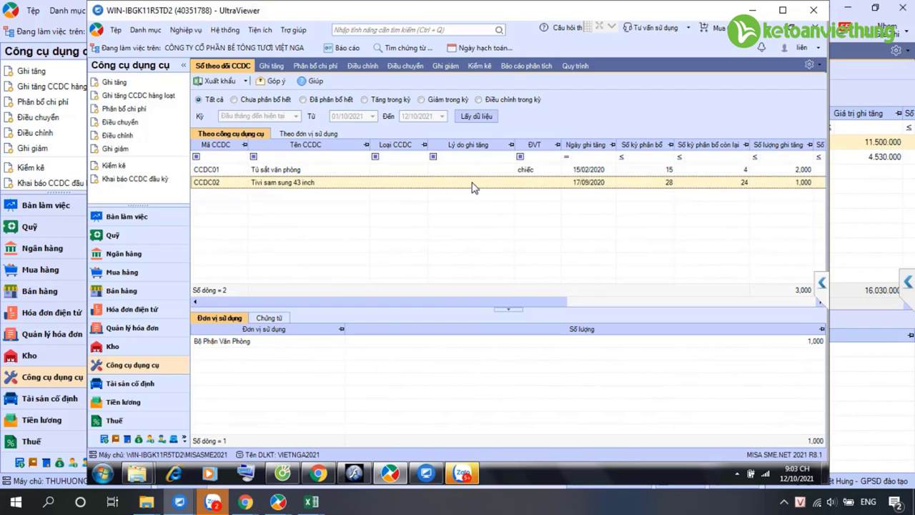
double_click(473, 182)
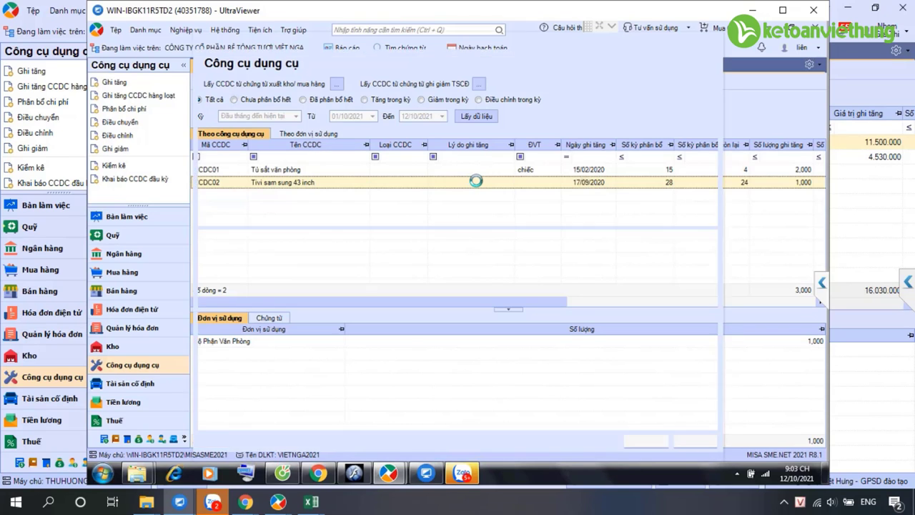
click(269, 213)
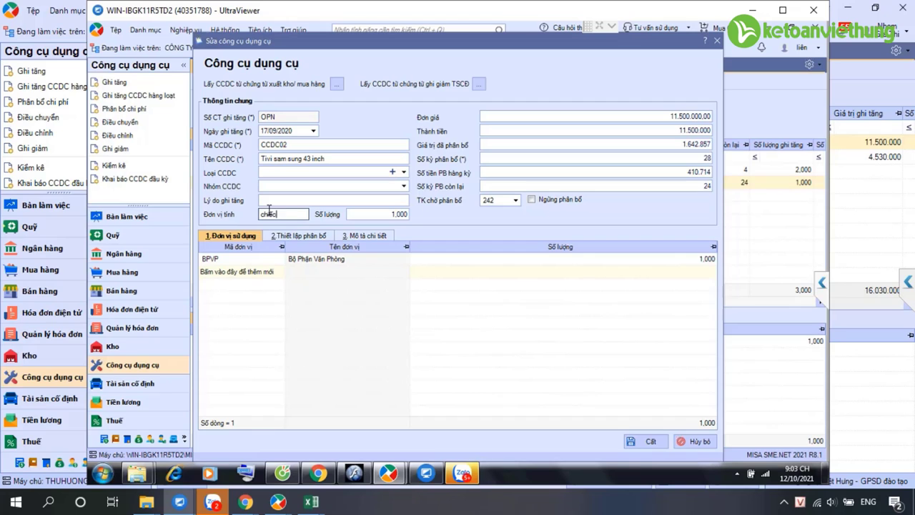
click(635, 442)
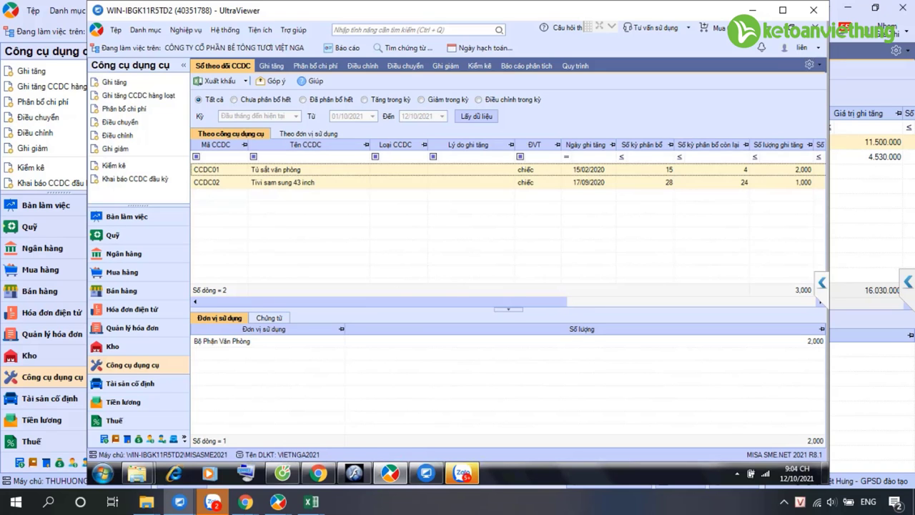
Switch to Chrome and review the fixed asset depreciation registration (Bảng đăng ký trích khấu hao TSCĐ) and the depreciation table (Bảng trích khấu hao TSCĐ).
mouse_move(245, 502)
click(203, 461)
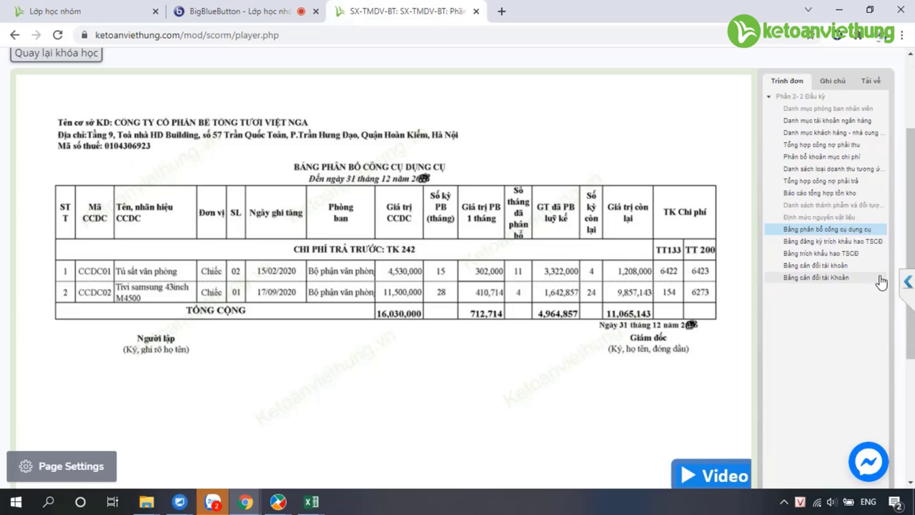
click(810, 243)
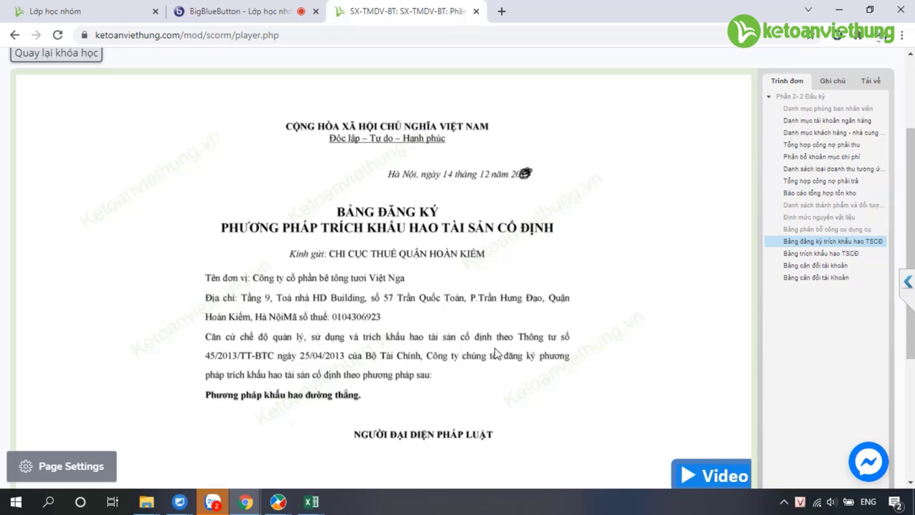
click(815, 256)
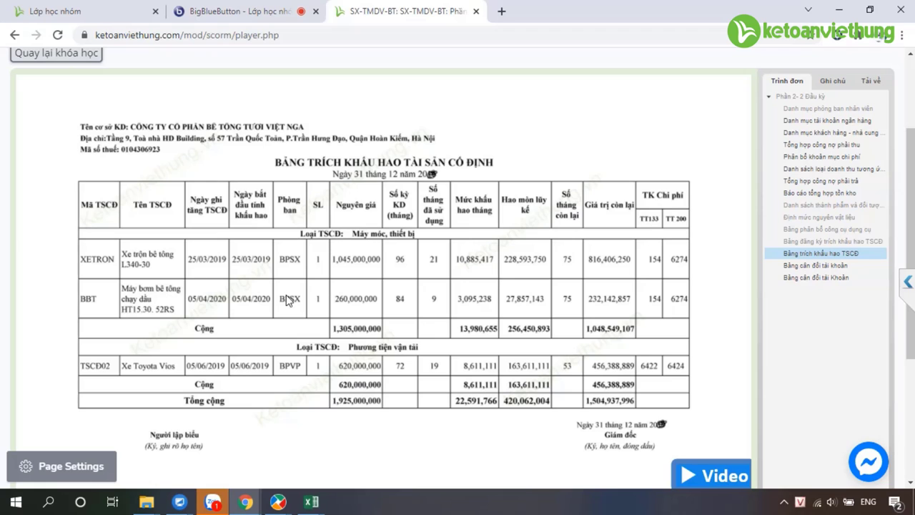
Switch back to the local MISA and cancel the opening tools declaration.
click(278, 502)
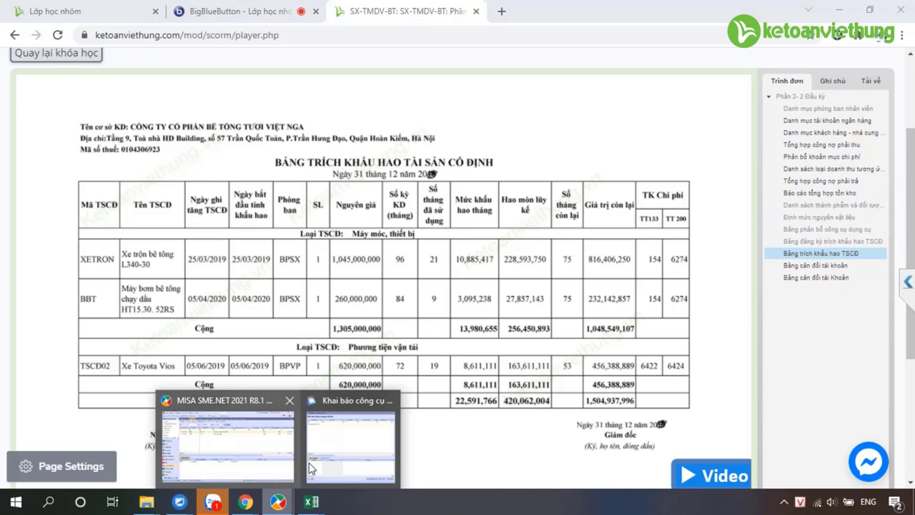
click(309, 469)
click(736, 476)
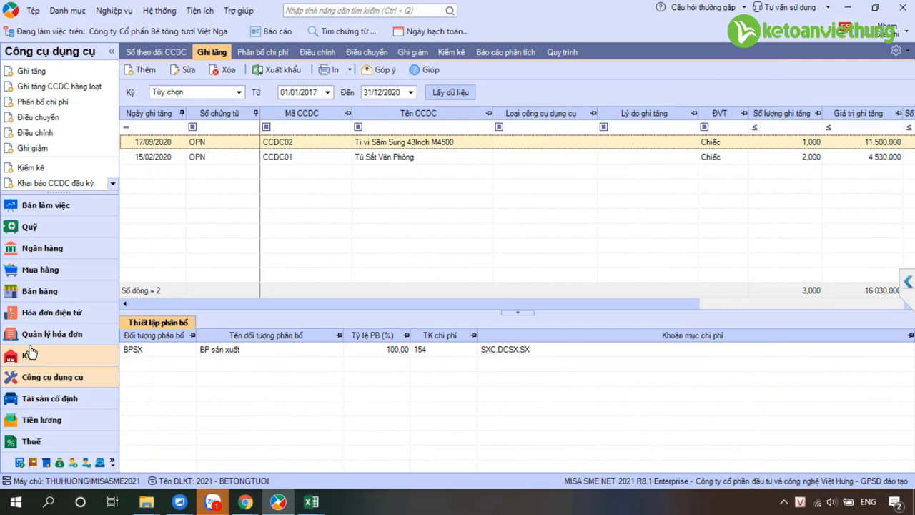
Open the opening fixed assets declaration (Khai báo tài sản cố định đầu kỳ) in the Tài sản cố định module and maximize it.
click(47, 398)
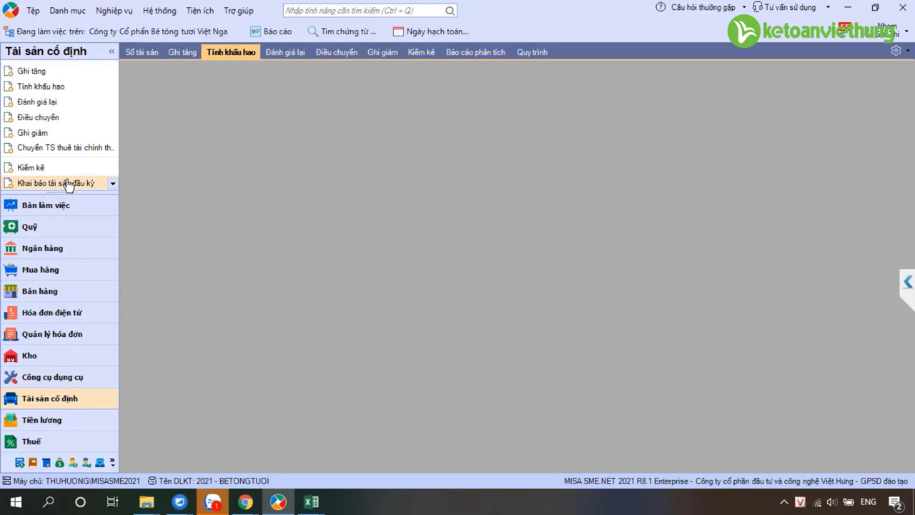
click(69, 183)
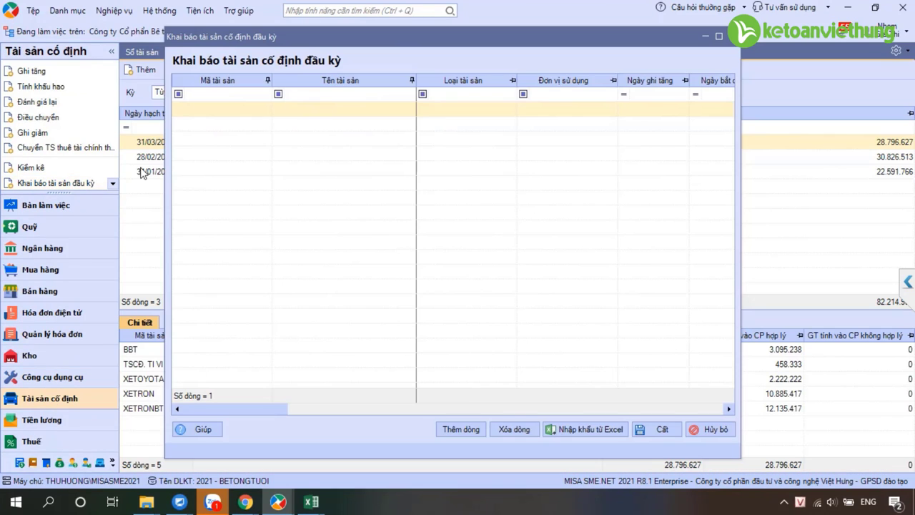
click(718, 36)
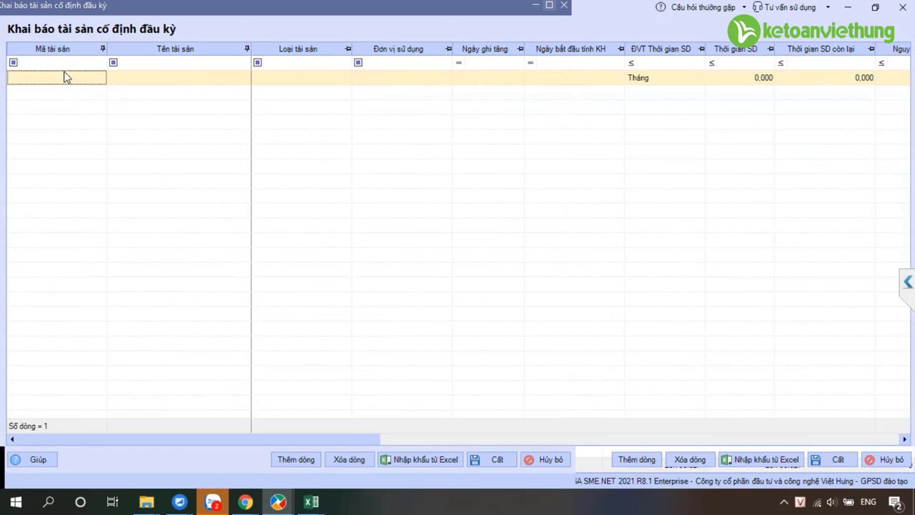
Check the depreciation table in Chrome and set the first row's asset type (Loại tài sản) to Máy móc, thiết bị in MISA.
click(64, 77)
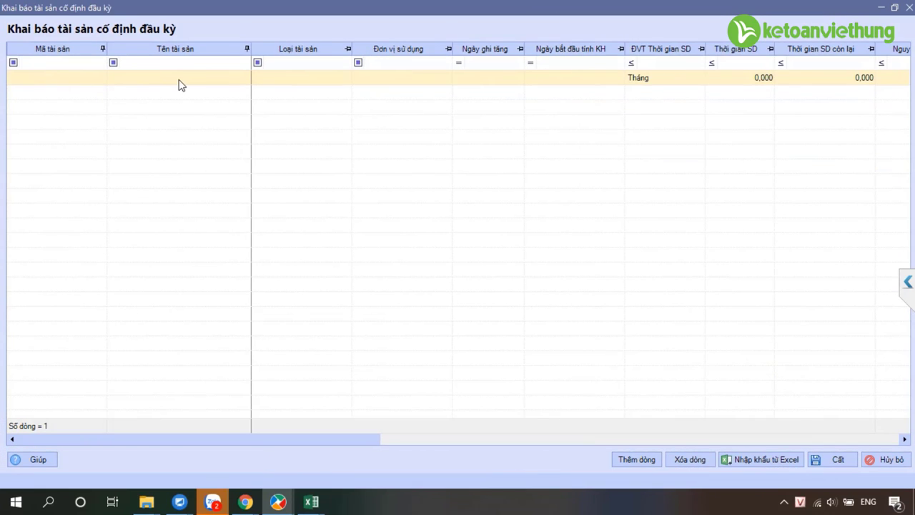
click(336, 83)
click(345, 80)
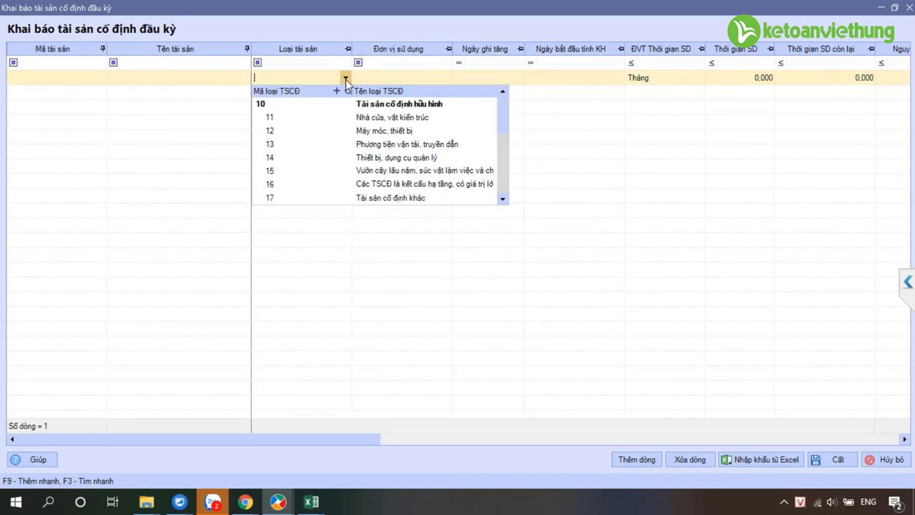
key(alt+Tab)
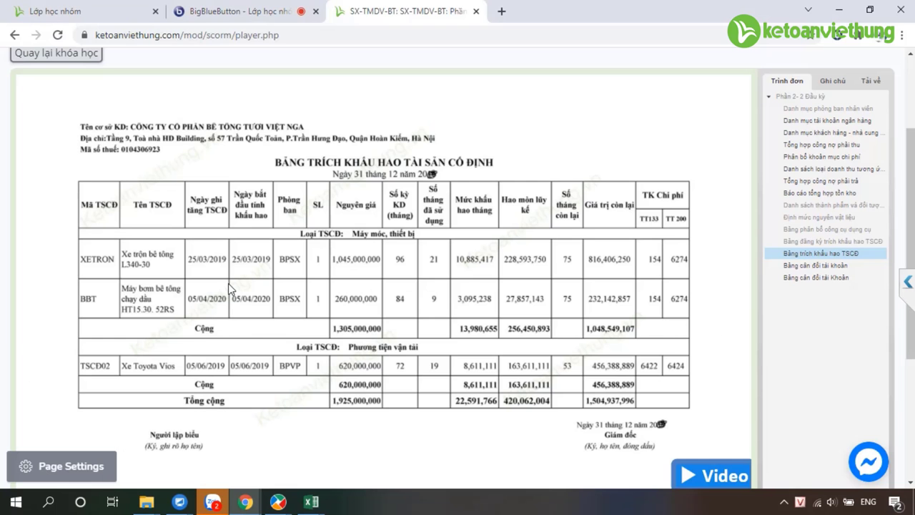
mouse_move(278, 501)
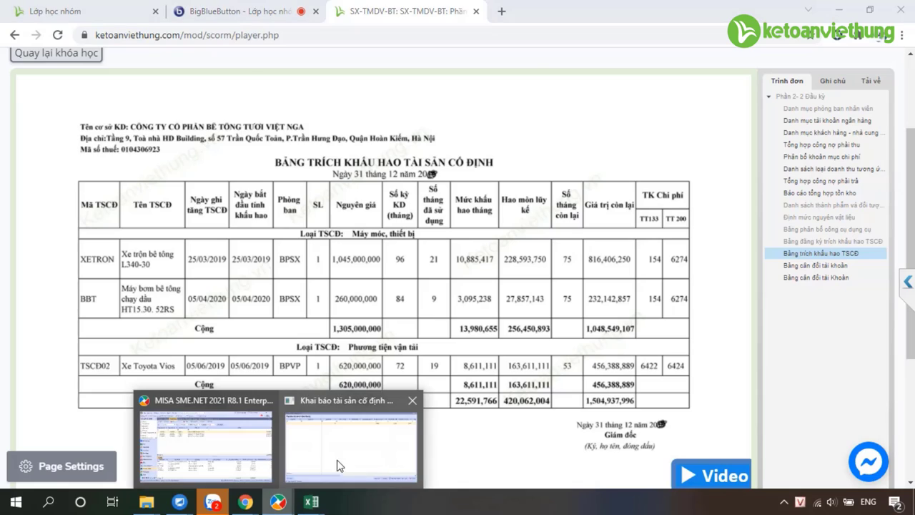
click(339, 465)
click(345, 79)
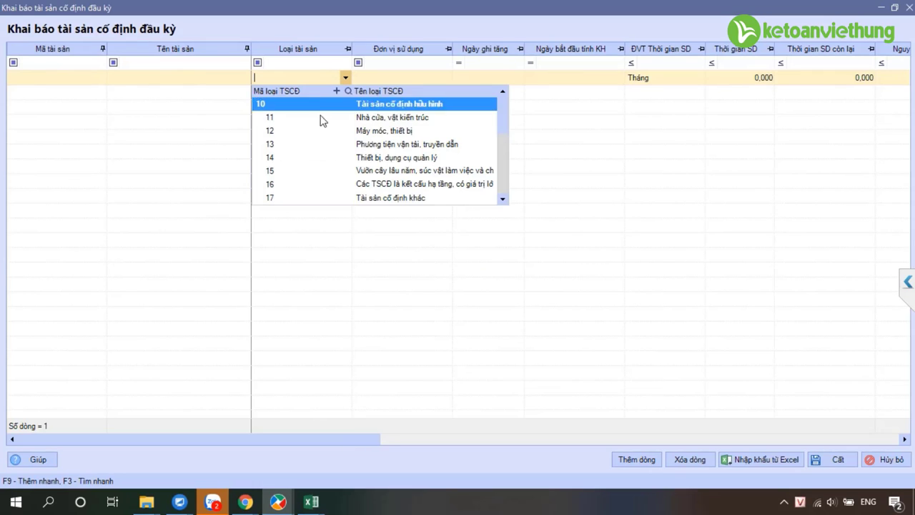
click(316, 131)
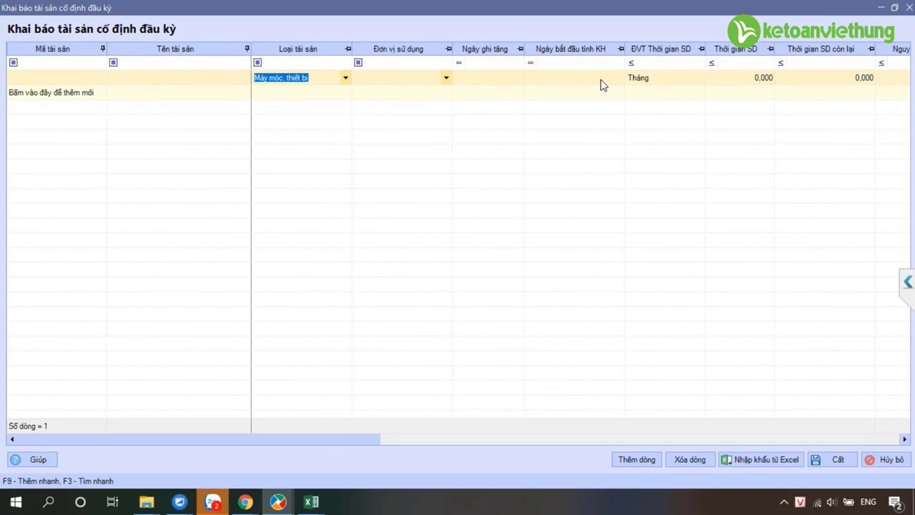
Switch to Chrome, examine the fixed asset accounts in the trial balance (Bảng cân đối tài khoản), and return to the MISA asset declaration.
click(889, 80)
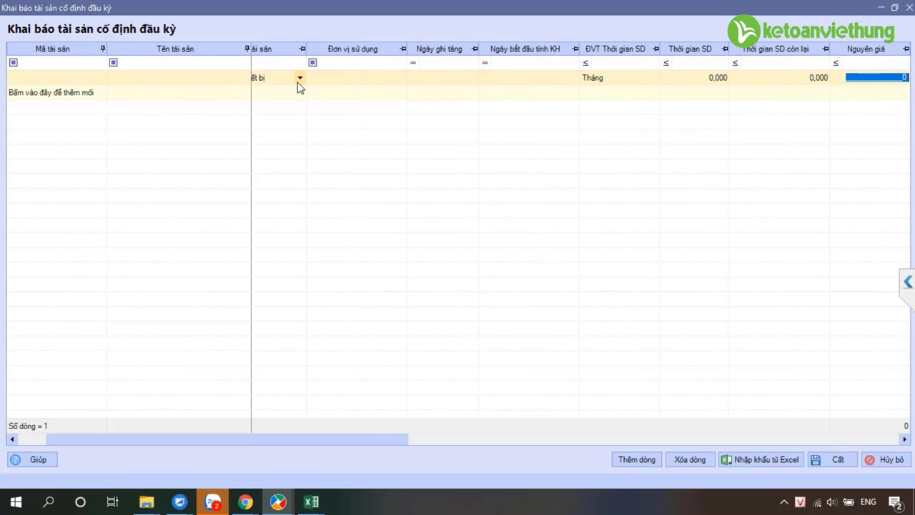
mouse_move(245, 501)
click(206, 459)
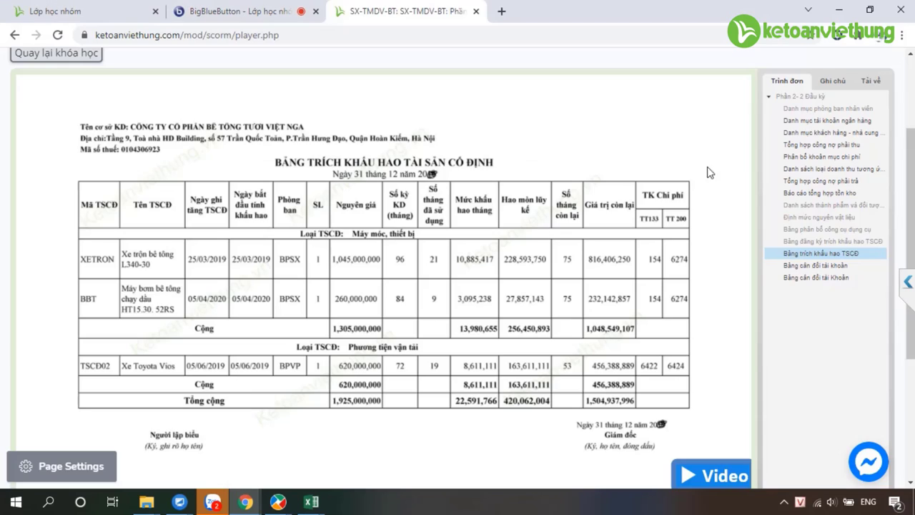
click(815, 265)
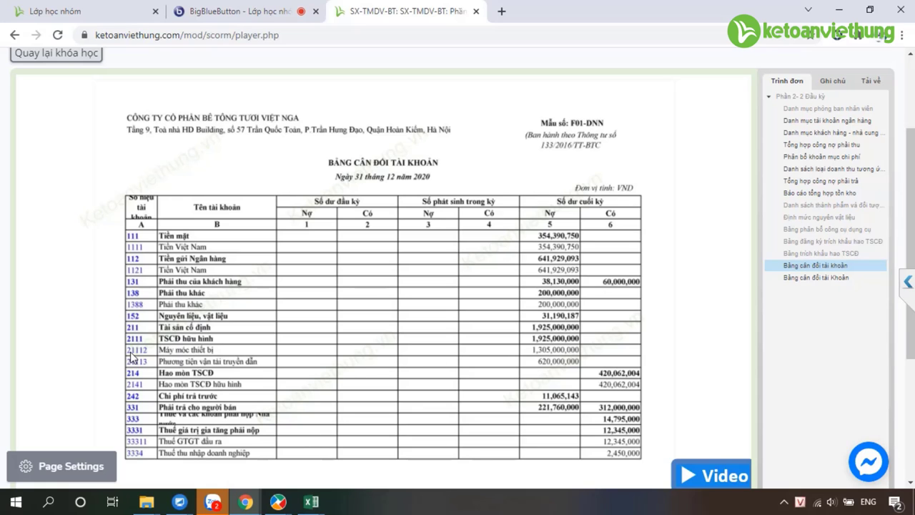
mouse_move(278, 502)
click(332, 458)
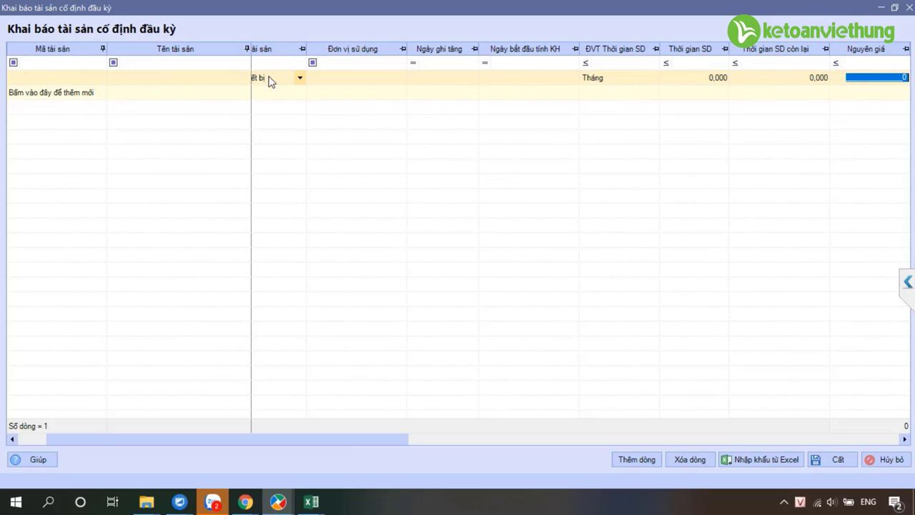
Change the first row's asset type (Loại tài sản) to Phương tiện vận tải, truyền dẫn.
click(299, 78)
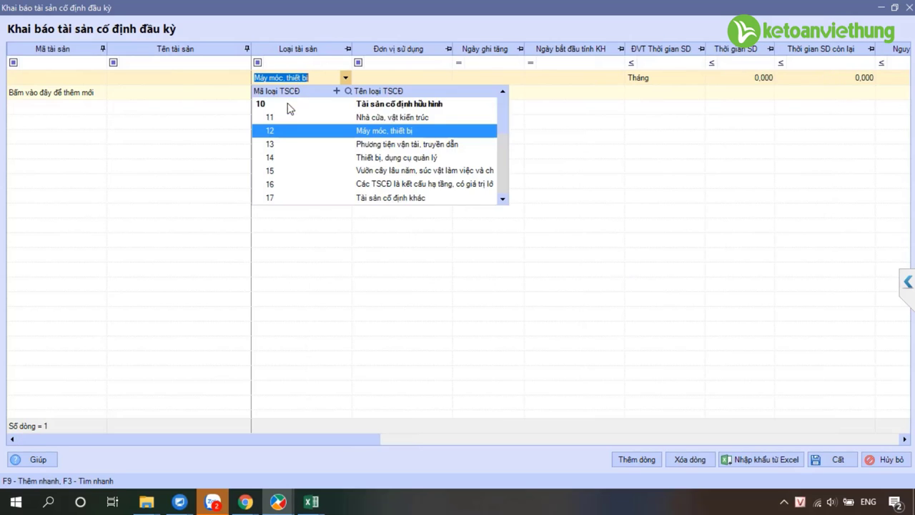
click(285, 146)
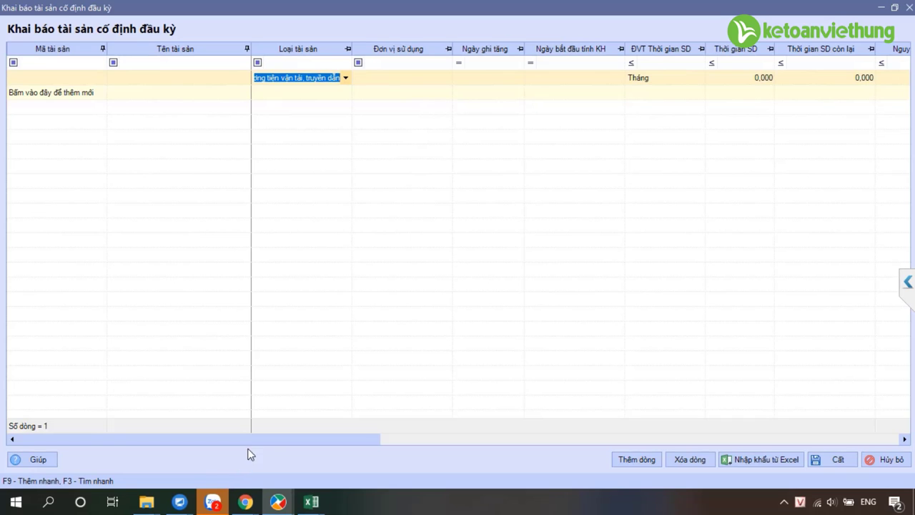
drag(321, 439, 526, 433)
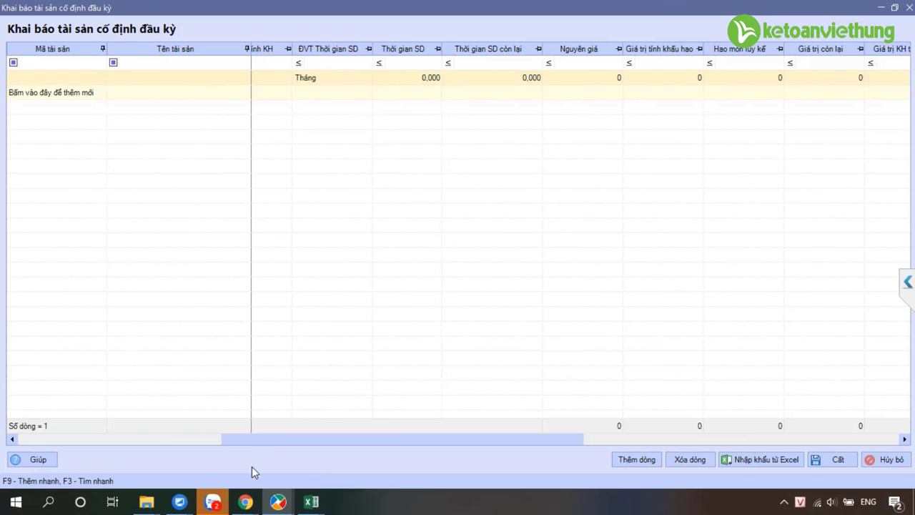
Recheck the trial balance (Bảng cân đối tài khoản) in Chrome and switch back to the MISA asset declaration.
mouse_move(250, 502)
click(180, 440)
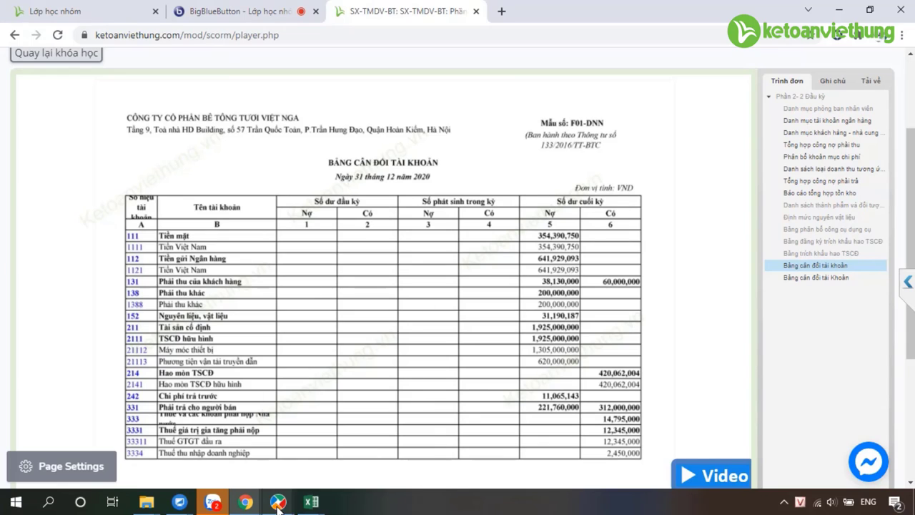
mouse_move(278, 501)
click(364, 452)
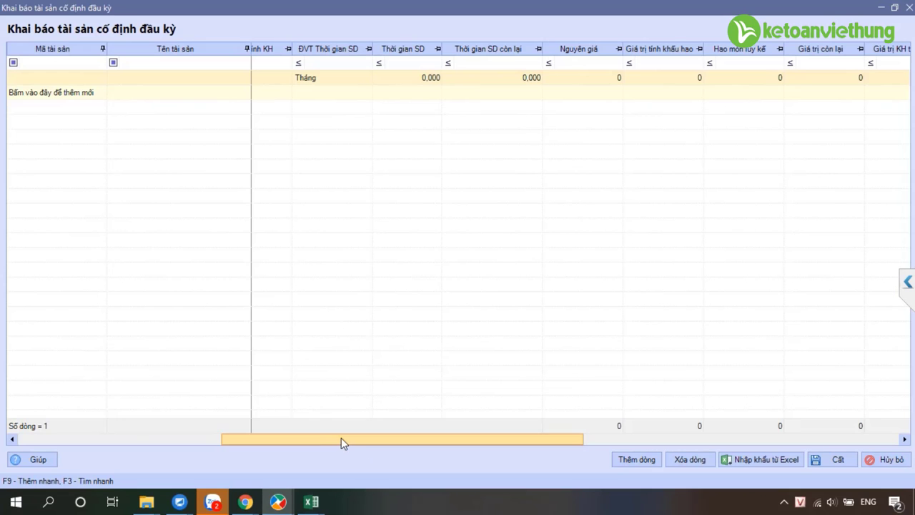
Review the first asset row's usage-time fields and add a second row below it.
drag(341, 439, 107, 398)
click(488, 80)
click(652, 80)
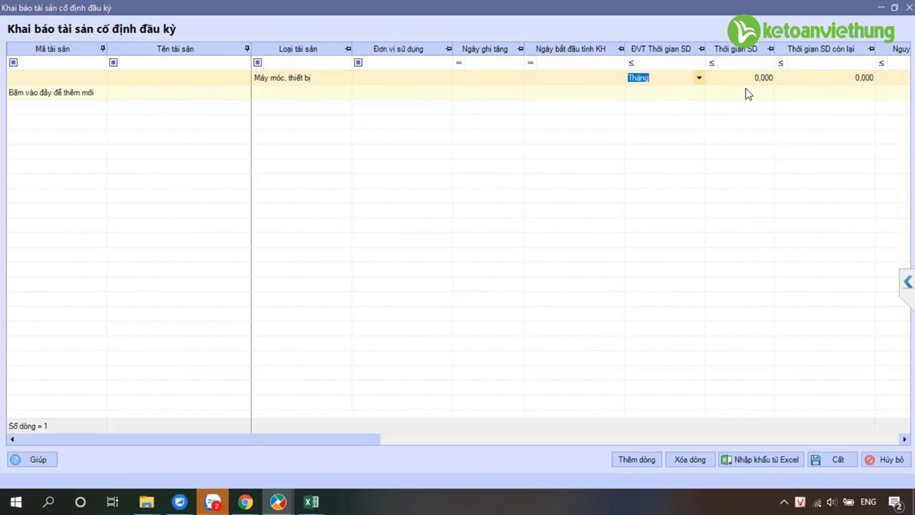
click(802, 79)
drag(343, 438, 38, 382)
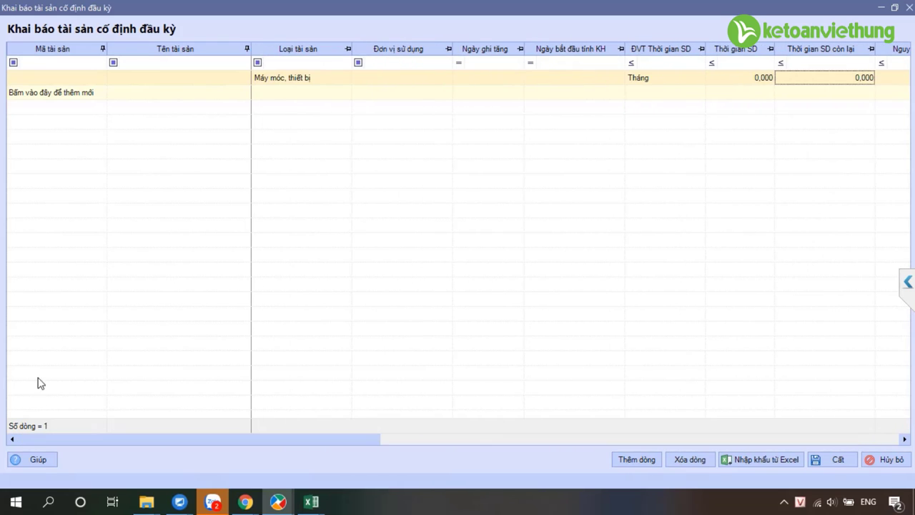
click(68, 79)
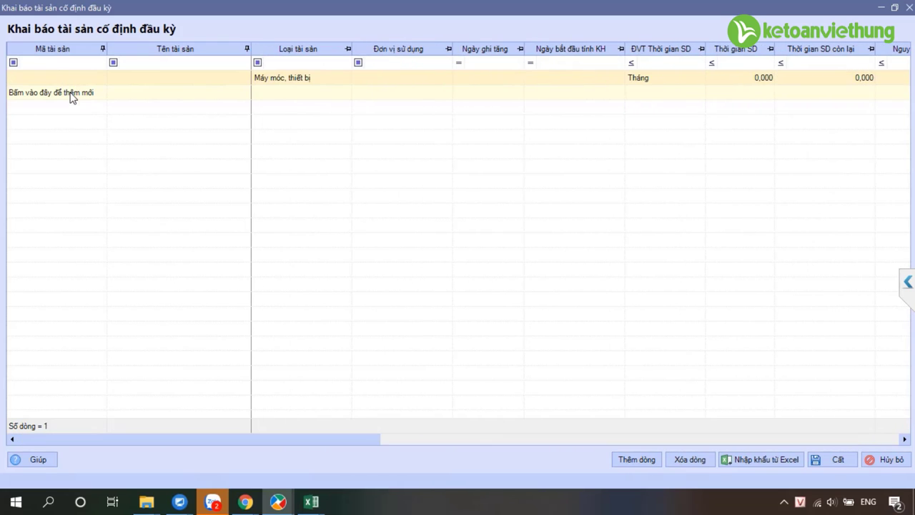
click(72, 95)
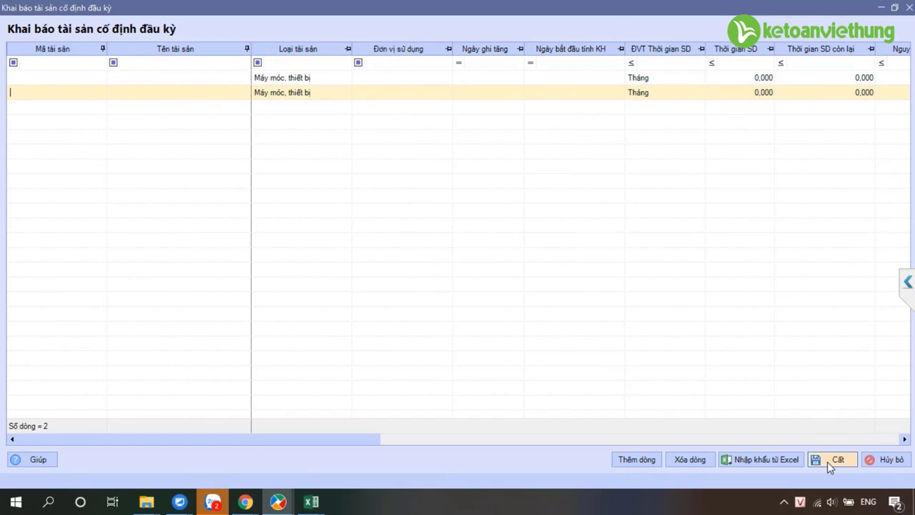
Switch to the ADMIN remote session in UltraViewer and pick a using unit (Đơn vị sử dụng) for asset XETRON.
mouse_move(183, 505)
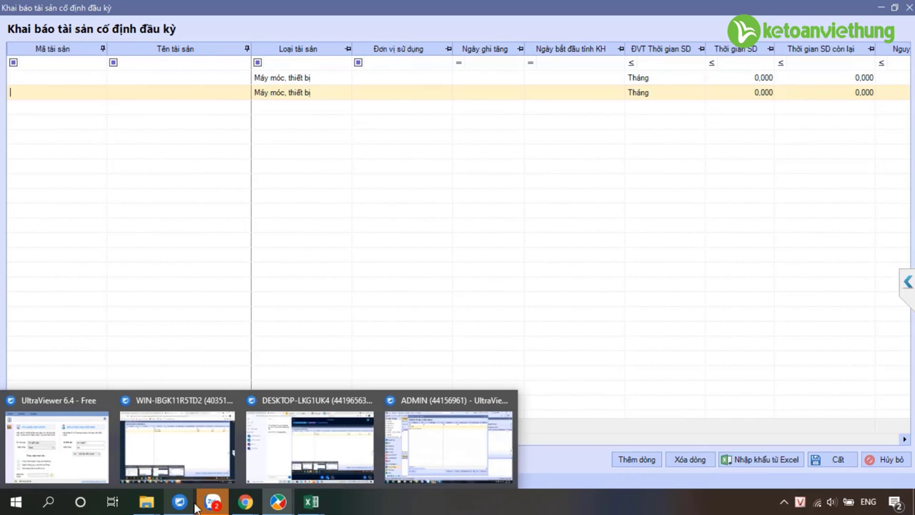
mouse_move(213, 506)
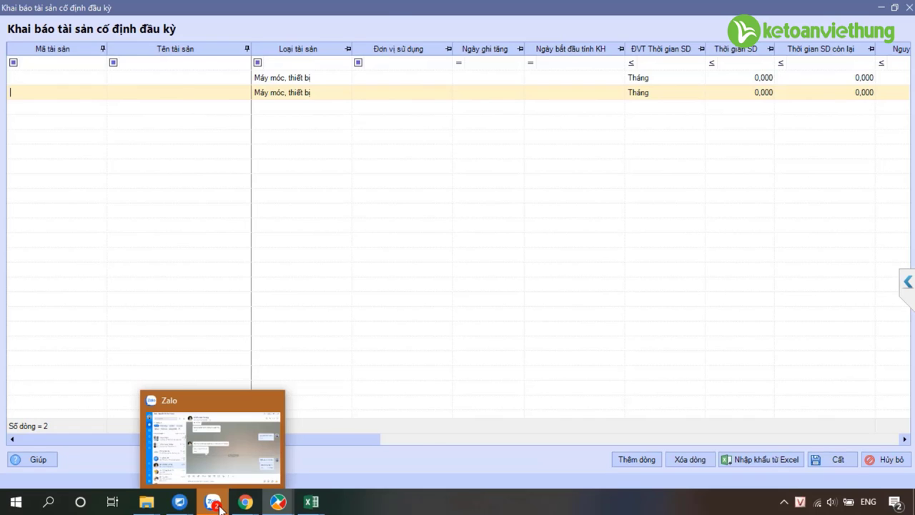
key(alt+Tab)
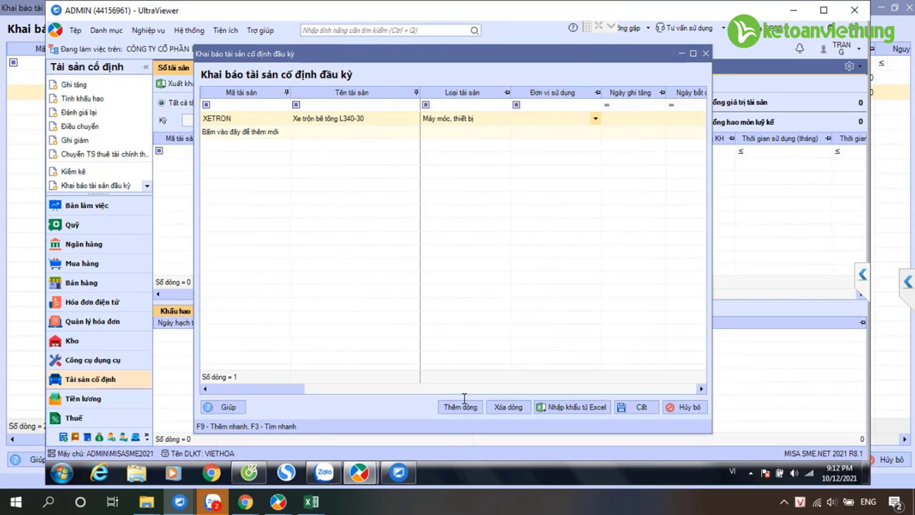
key(F4)
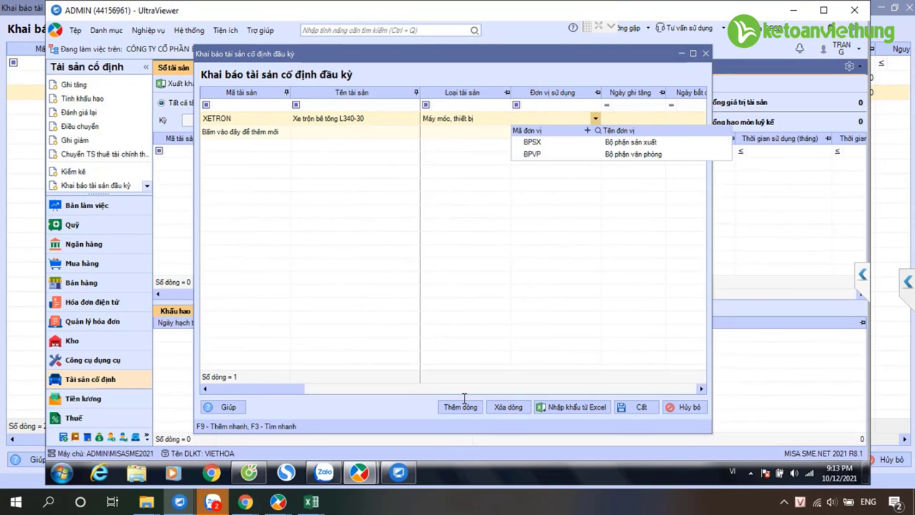
key(Down)
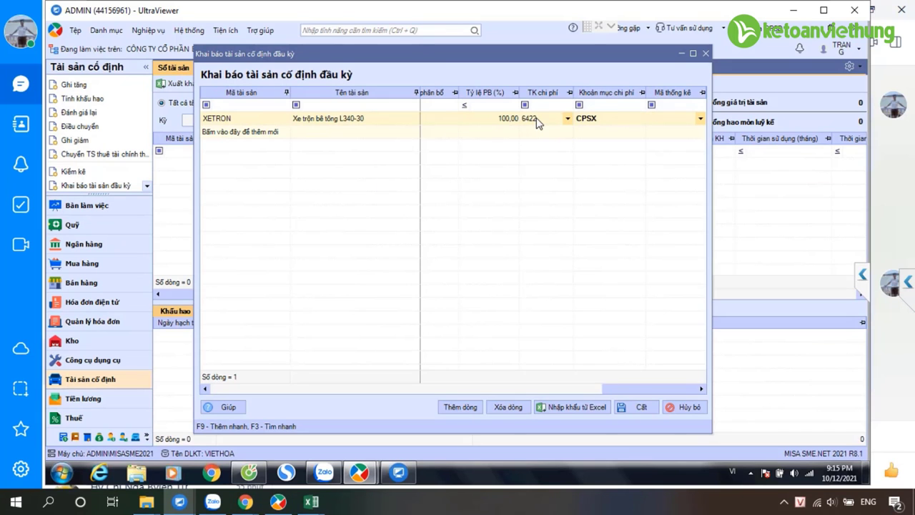
Set the expense account (TK chi phí) of asset XETRON to 154.
click(538, 120)
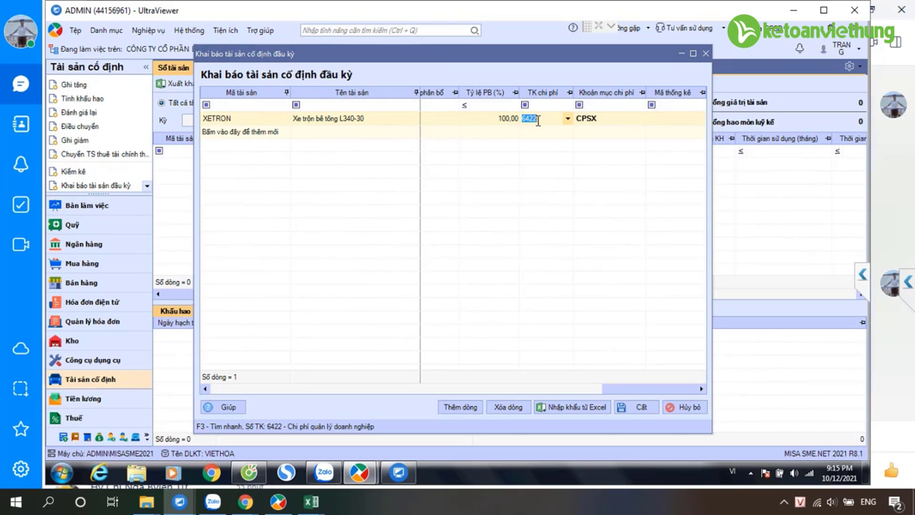
key(BackSpace)
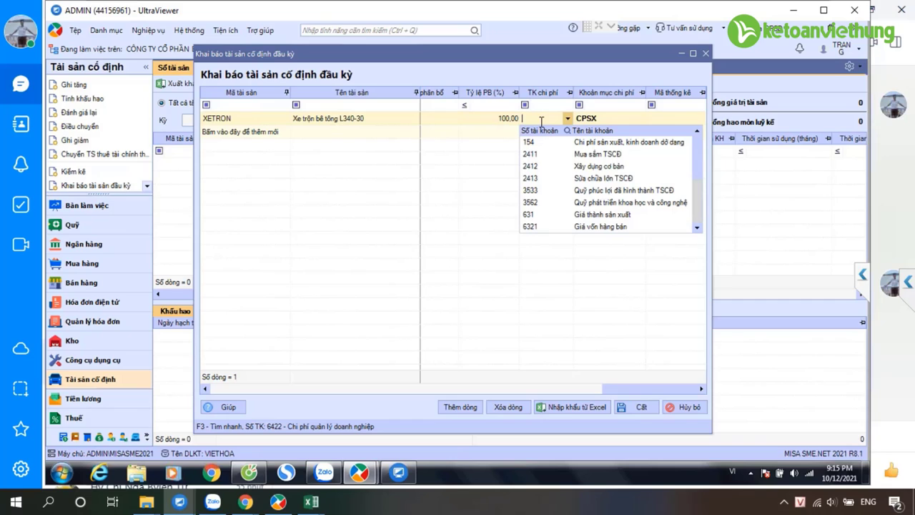
text(154154)
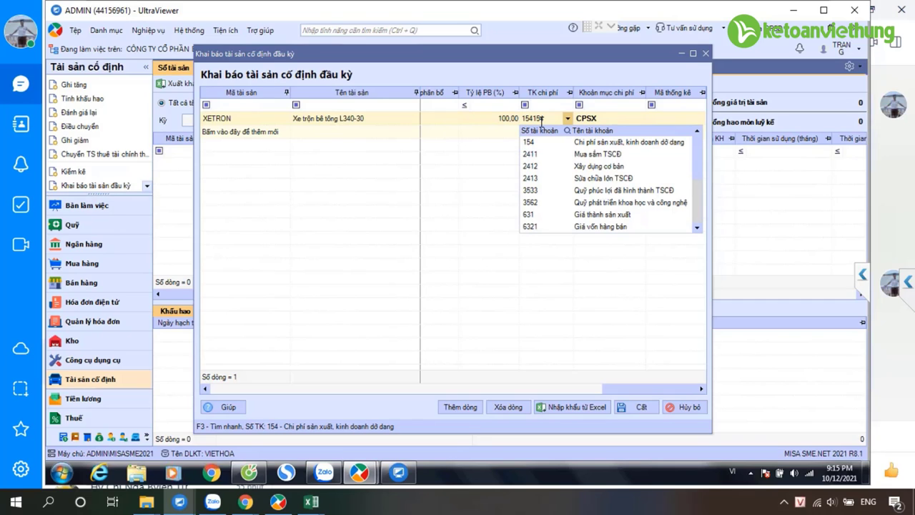
key(BackSpace)
key(BackSpace)
key(BackSpace)
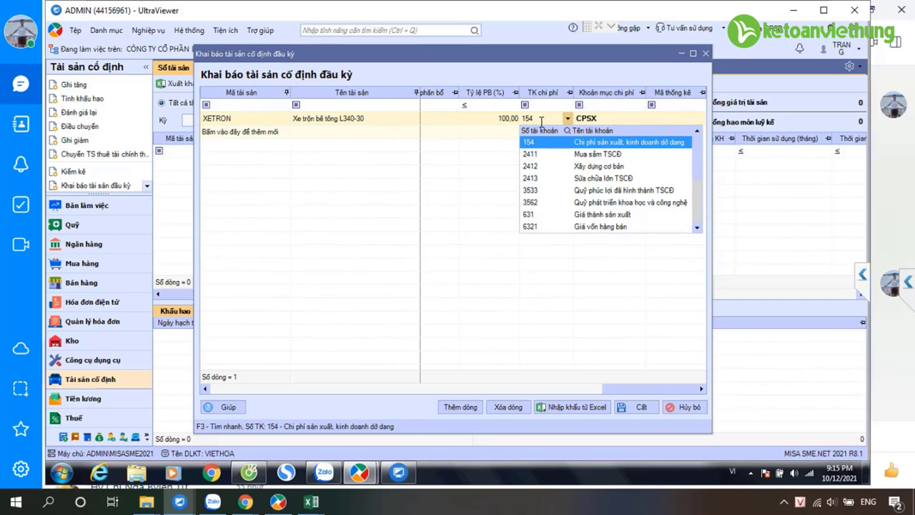
key(Tab)
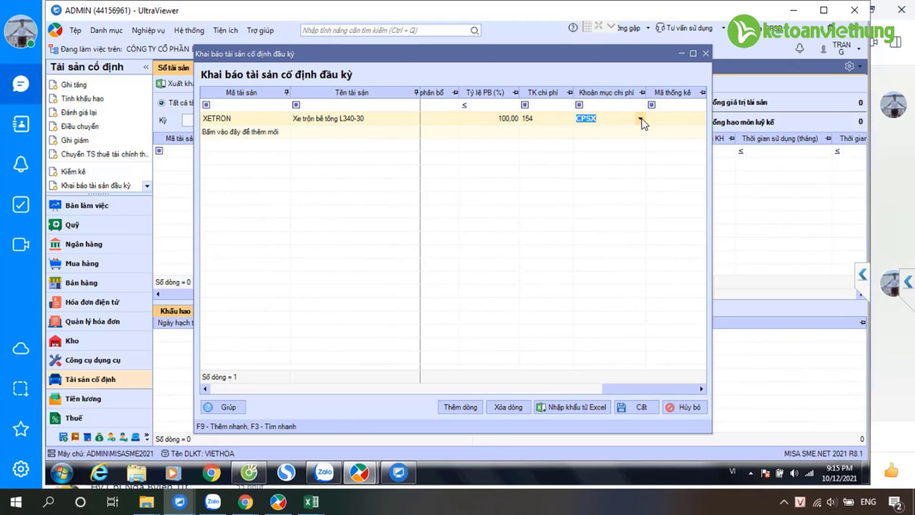
Set the cost item (Khoản mục chi phí) of asset XETRON to SXC.KH and reopen the cost item list.
click(641, 120)
scroll(652, 203, down, 1)
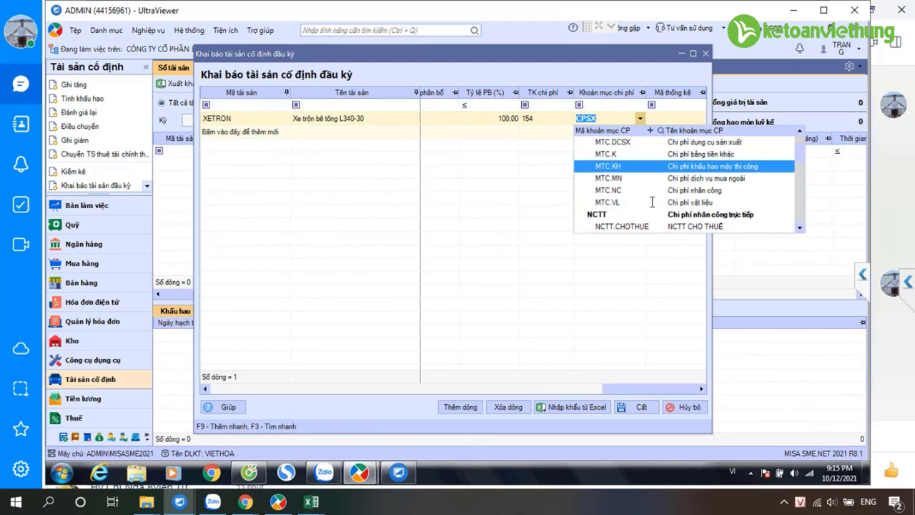
scroll(652, 203, down, 3)
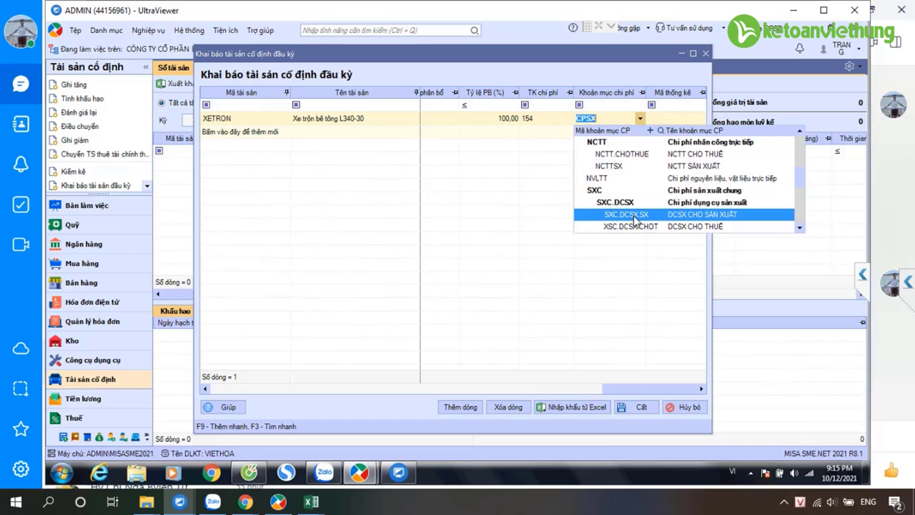
click(616, 202)
click(641, 119)
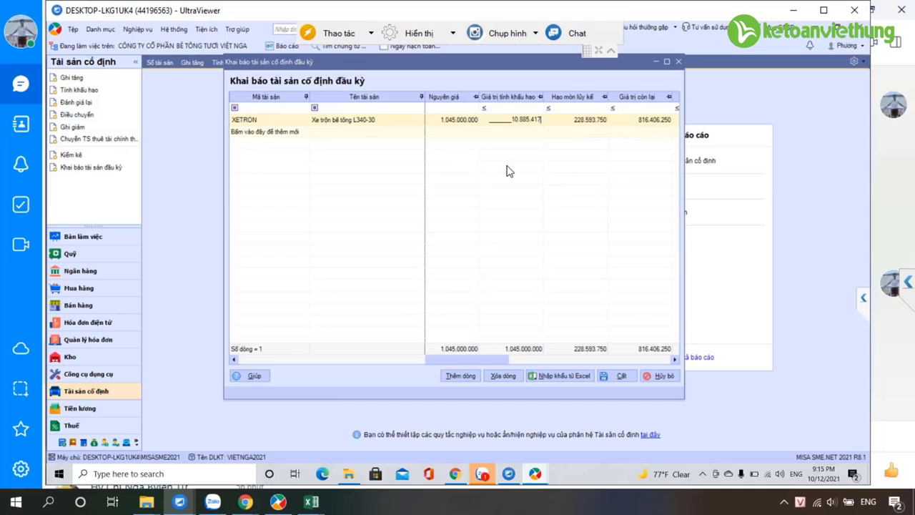
Switch to the ADMIN remote session and set the cost item (Khoản mục chi phí) of asset XETRON to SXC.KH.SX.
key(Tab)
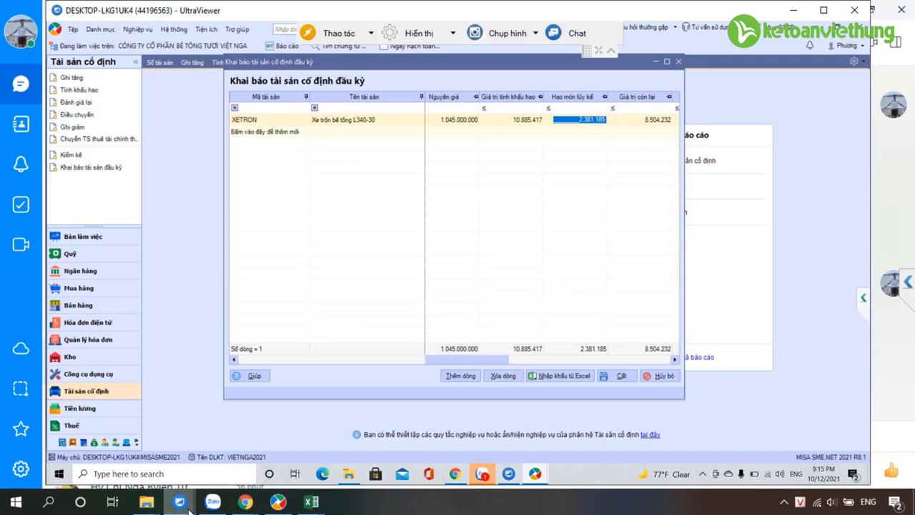
mouse_move(188, 504)
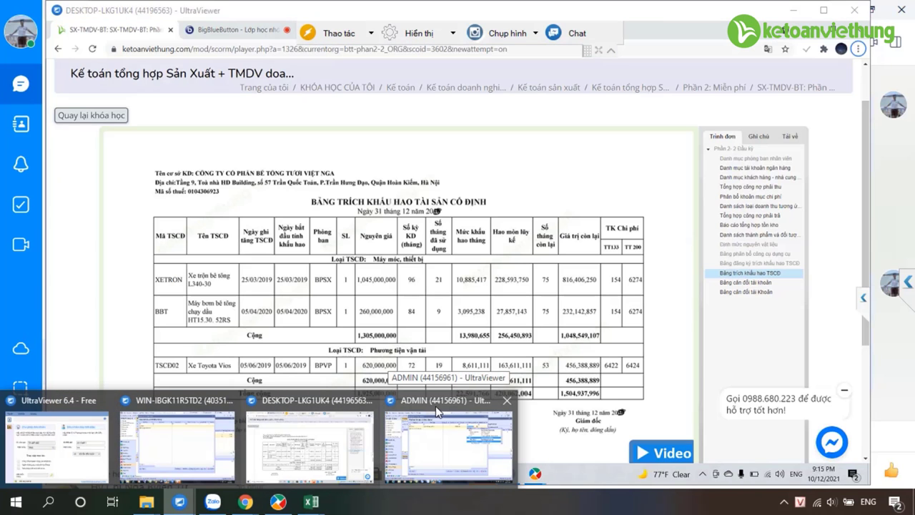
click(437, 413)
click(640, 118)
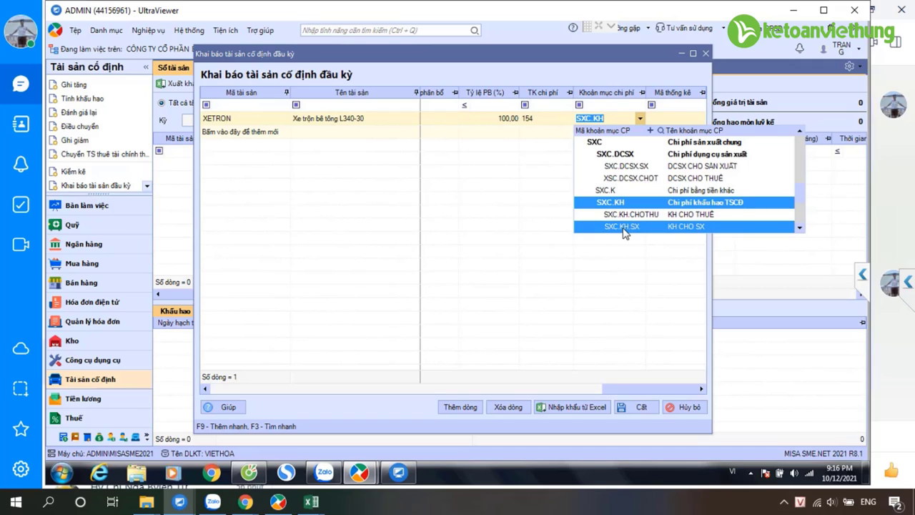
click(623, 227)
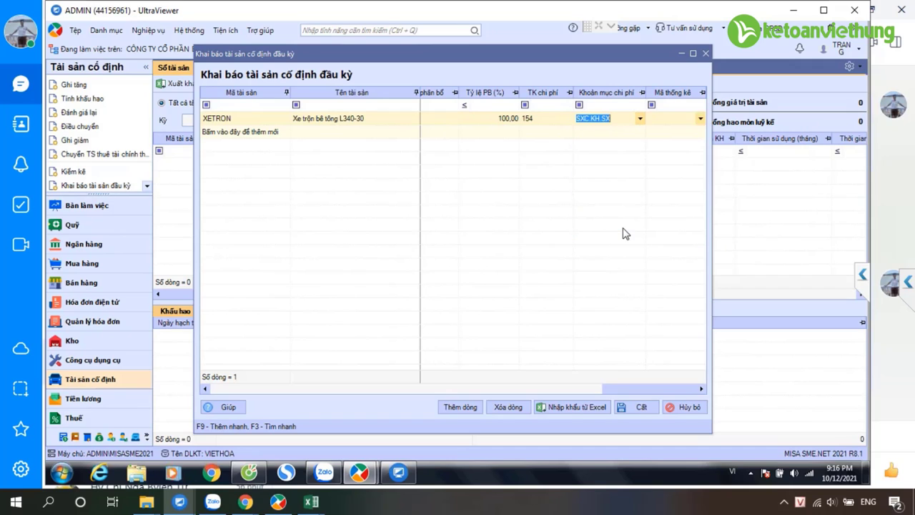
key(Tab)
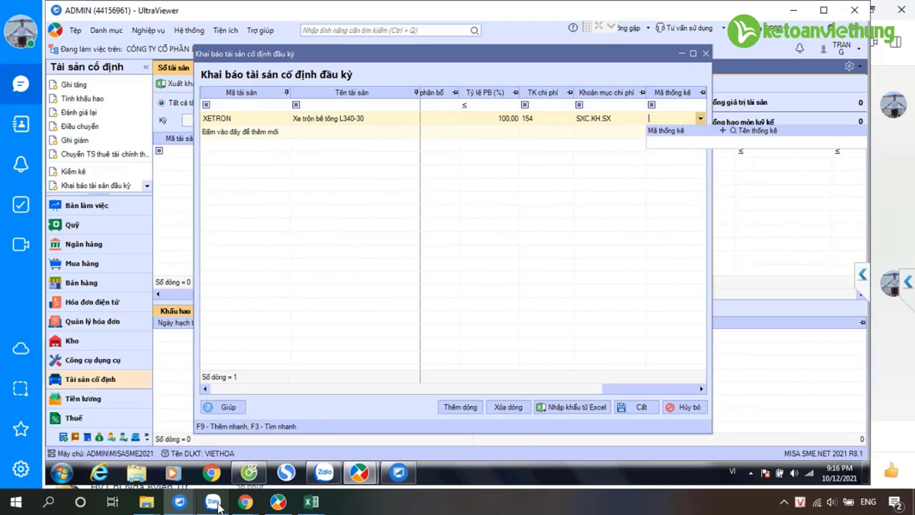
Switch to the DESKTOP-LKG1UK4 remote session and set XETRON's monthly depreciation value (Giá trị KH tháng) to 10.885.417.
click(178, 501)
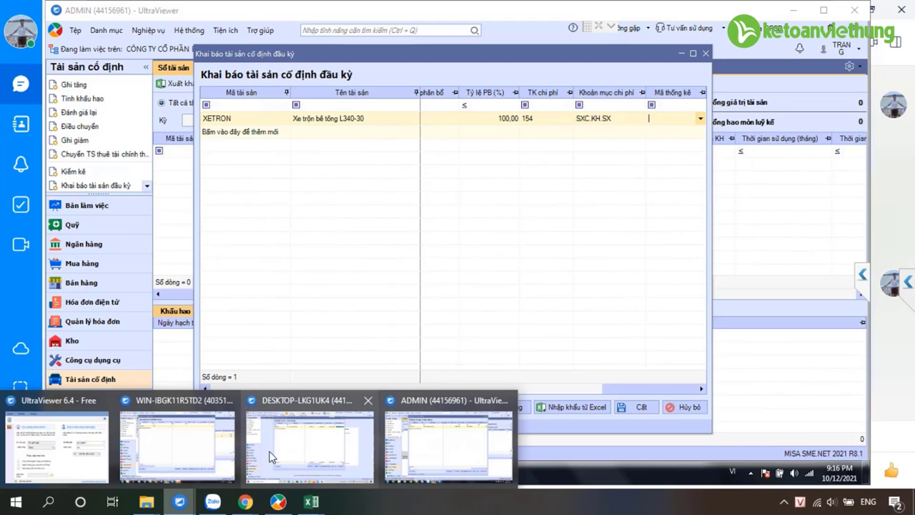
click(304, 416)
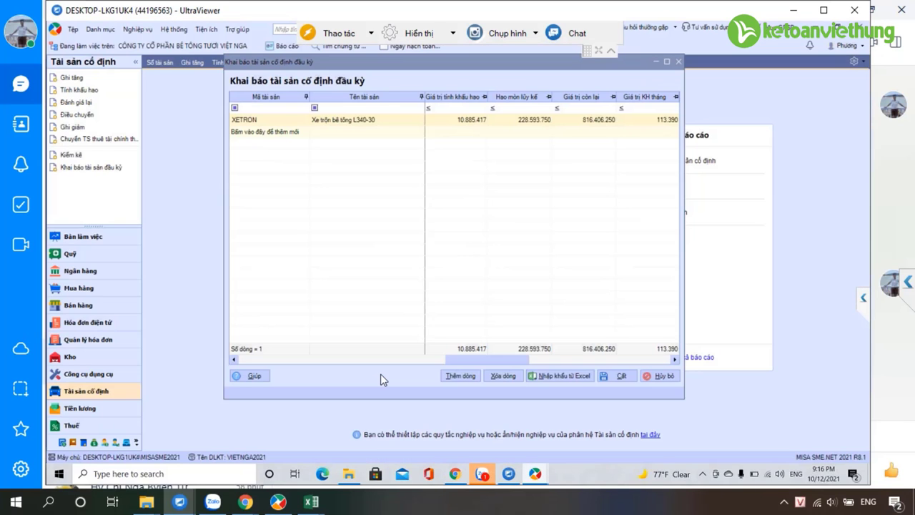
text(7)
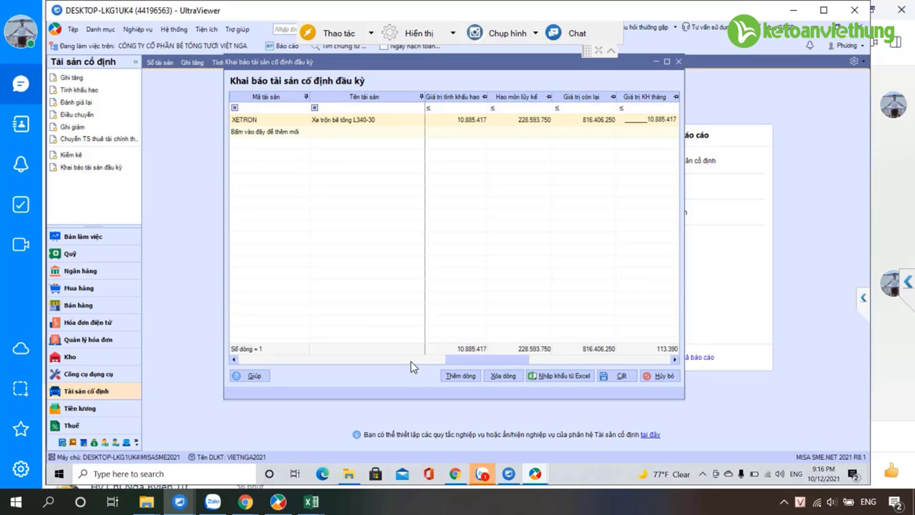
key(Return)
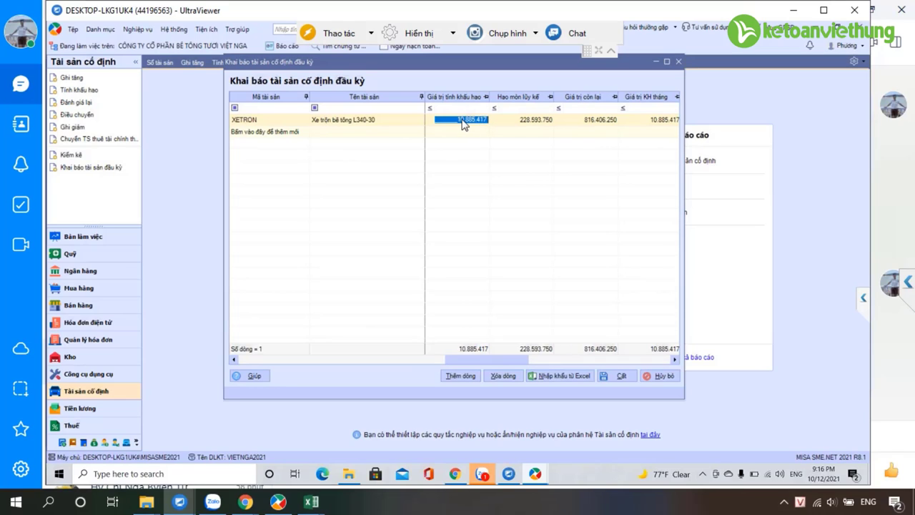
Copy the asset name "Xe trộn bê tông L340-30" and delete the XETRON row from the opening declaration.
click(382, 122)
key(ctrl+c)
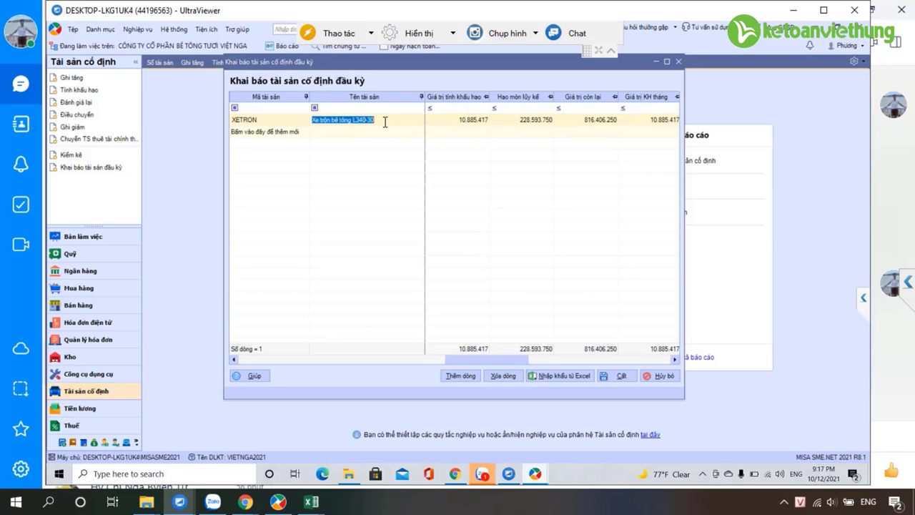
right_click(385, 122)
click(408, 141)
Declare a new asset row with code XETRON and the copied name "Xe trộn bê tông L340-30".
click(256, 120)
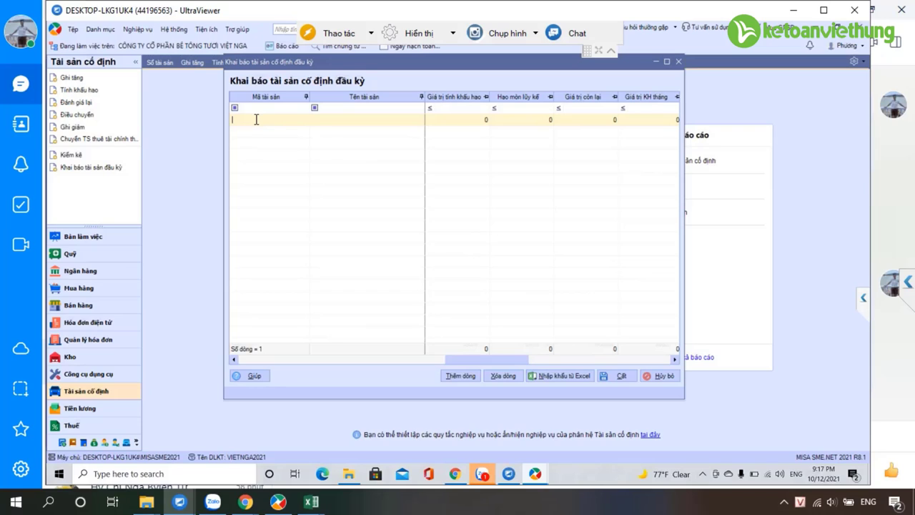
text(XETRON)
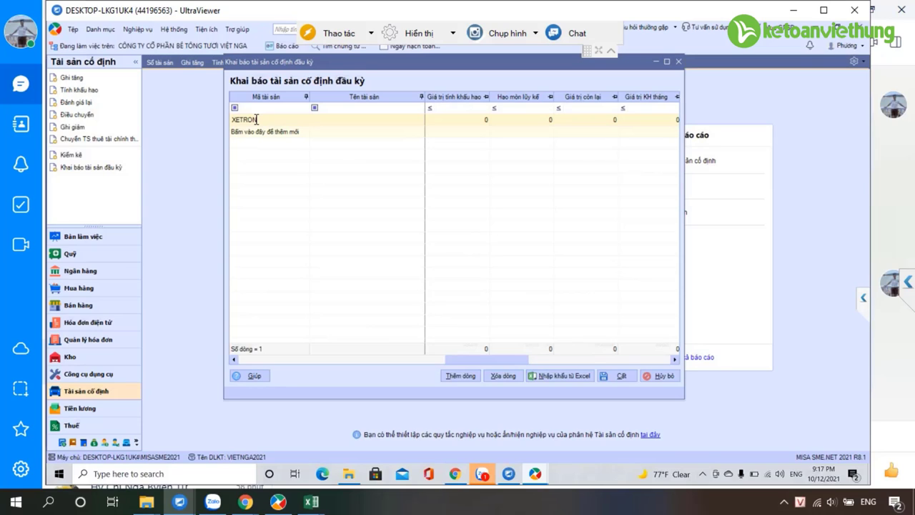
key(Tab)
key(ctrl+v)
key(Tab)
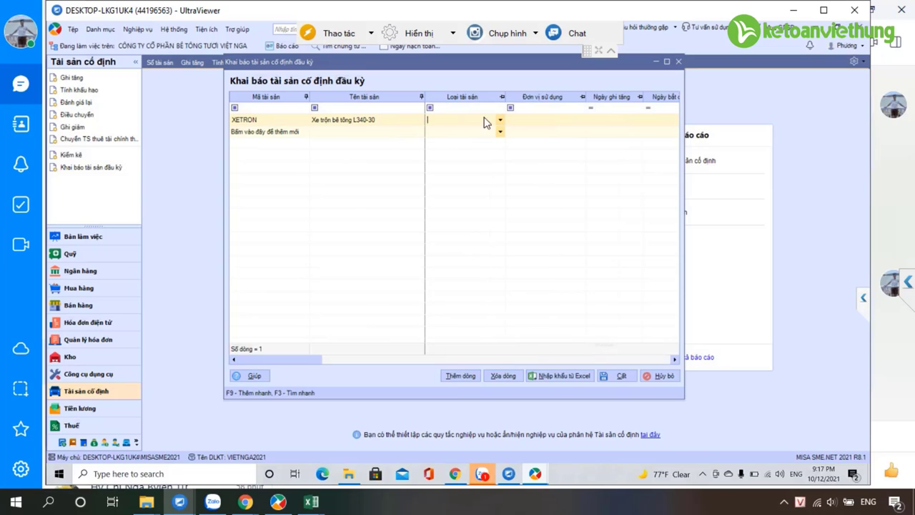
Set XETRON's asset type to 12 (Máy móc, thiết bị) and its using unit to BPSX.
click(500, 120)
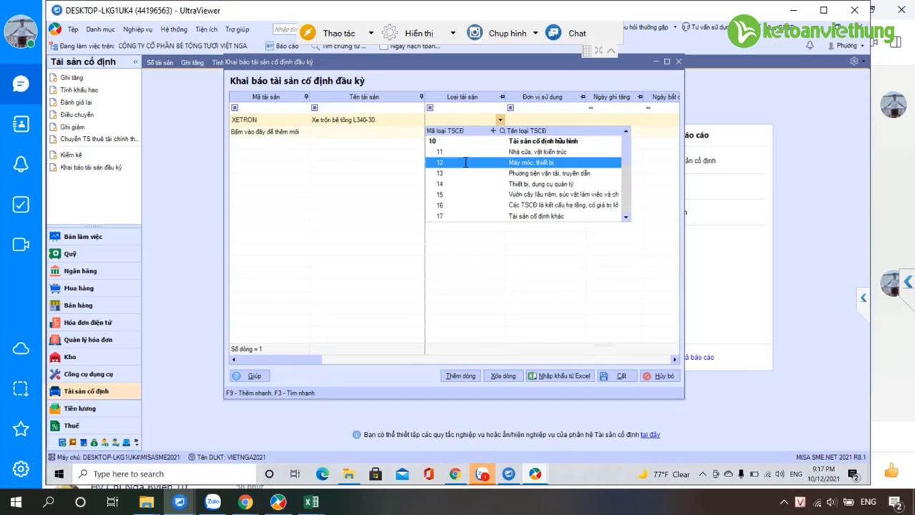
click(465, 163)
key(Tab)
click(580, 120)
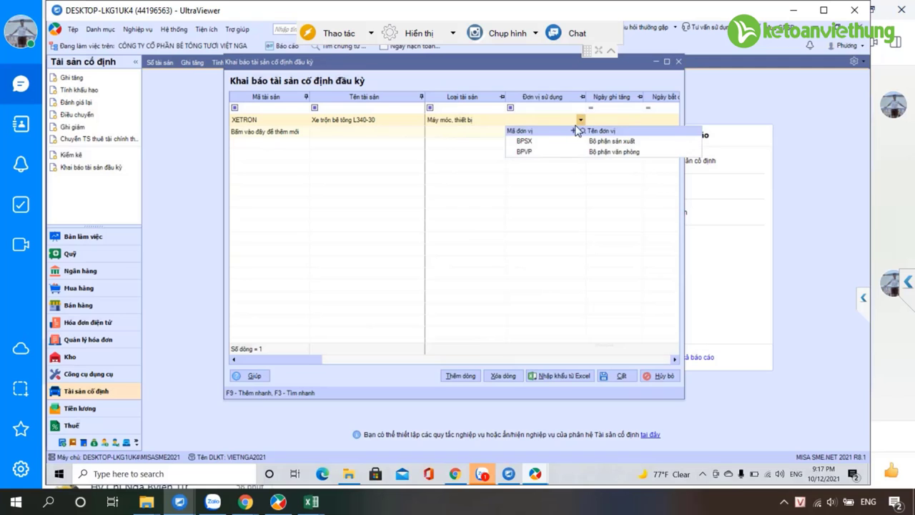
click(538, 142)
key(Tab)
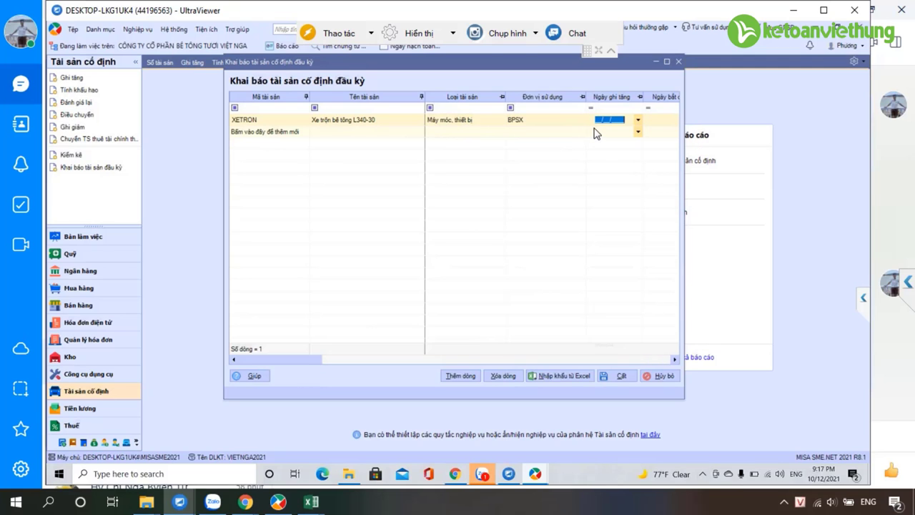
Enter 25/03/2019 from the depreciation table as XETRON's recording date (Ngày ghi tăng) and depreciation start date.
click(246, 501)
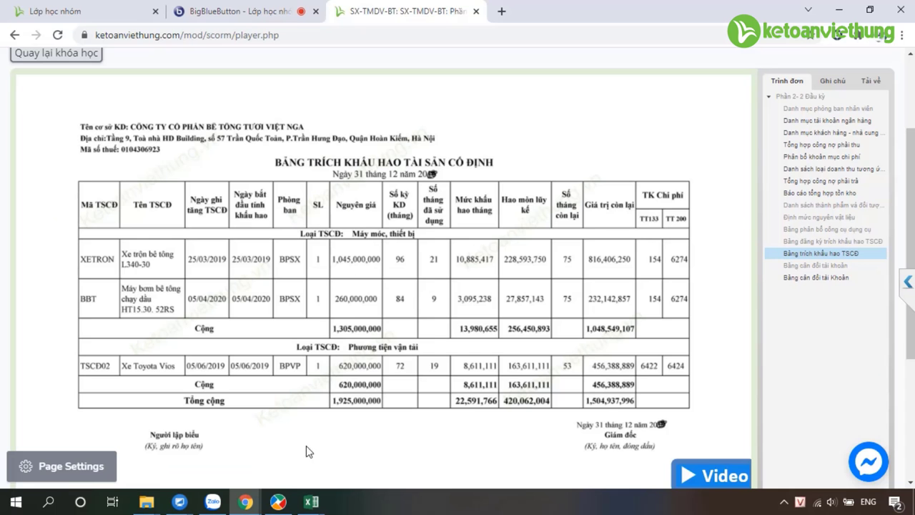
click(180, 501)
key(Tab)
key(Tab)
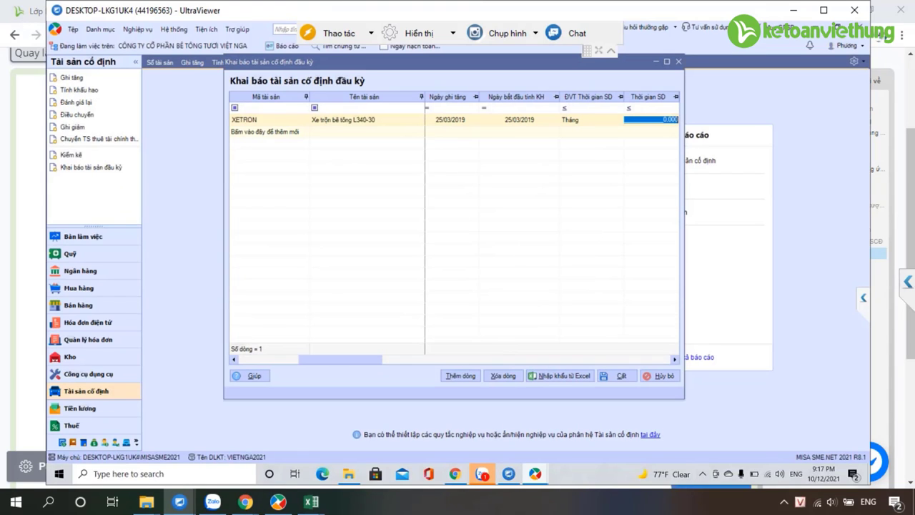
Set XETRON's usage time (Thời gian SD) to 96 months according to the depreciation table.
click(246, 501)
click(198, 458)
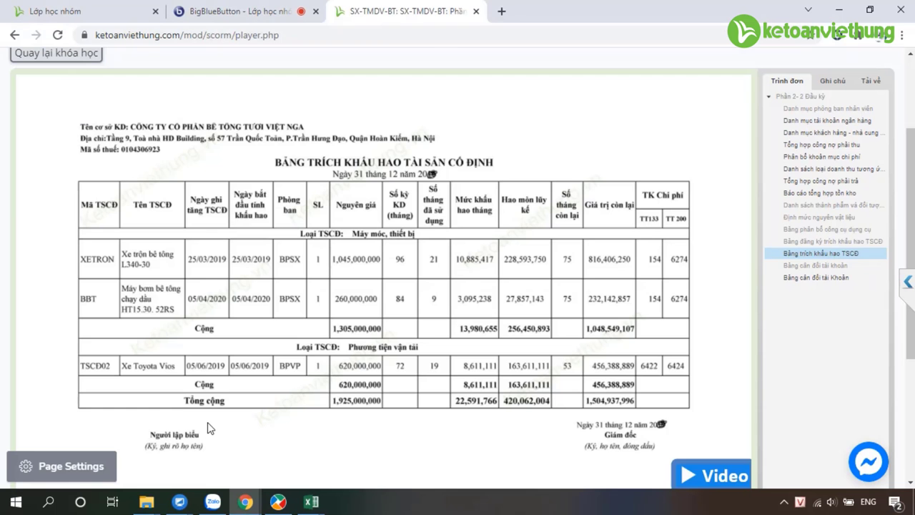
key(alt+Tab)
text(96)
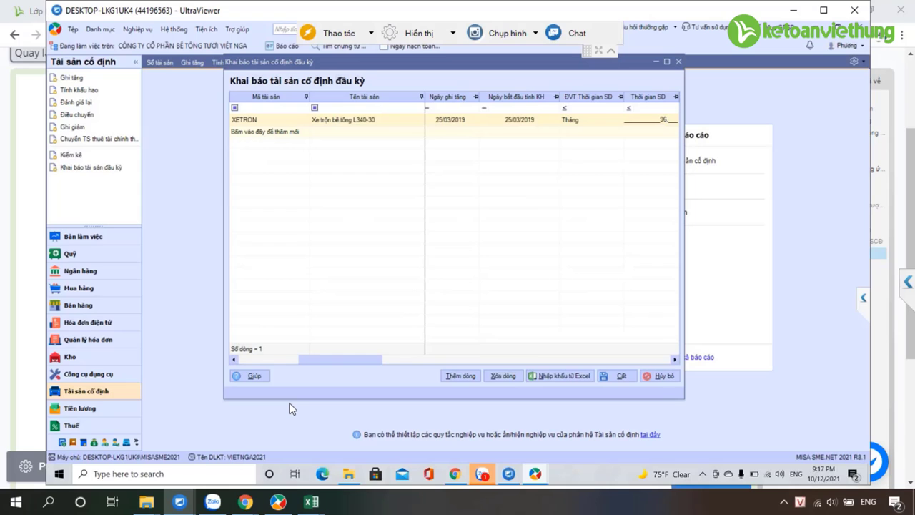
key(Tab)
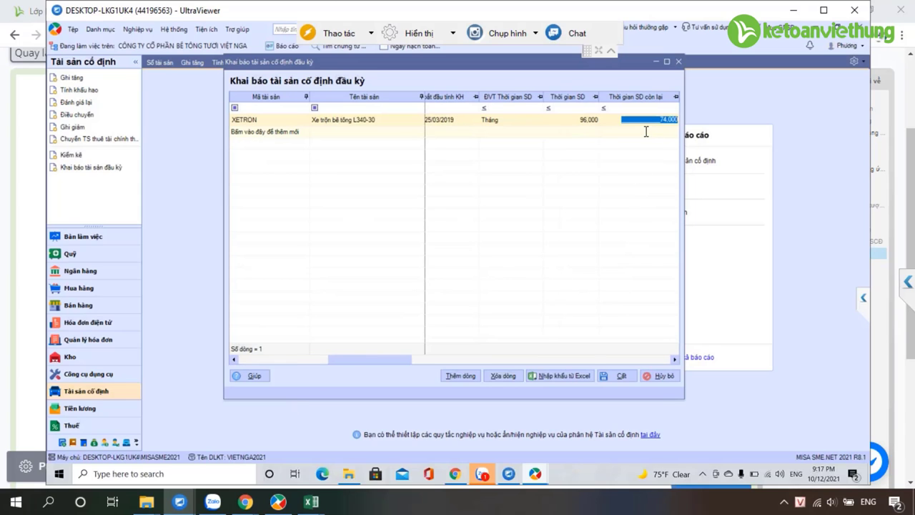
Return to the DESKTOP-LKG1UK4 session and set XETRON's remaining usage time (Thời gian SD còn lại) to 75, checking the depreciation table.
key(alt+Tab)
mouse_move(180, 501)
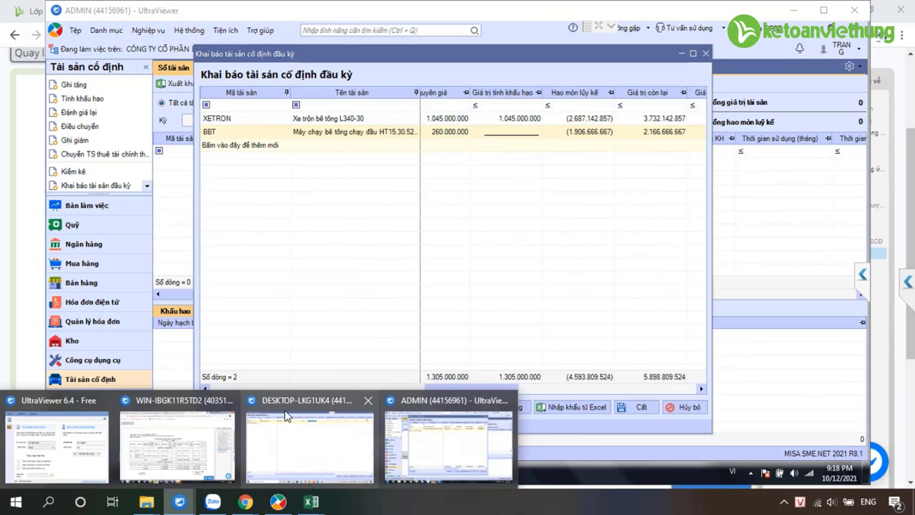
click(310, 438)
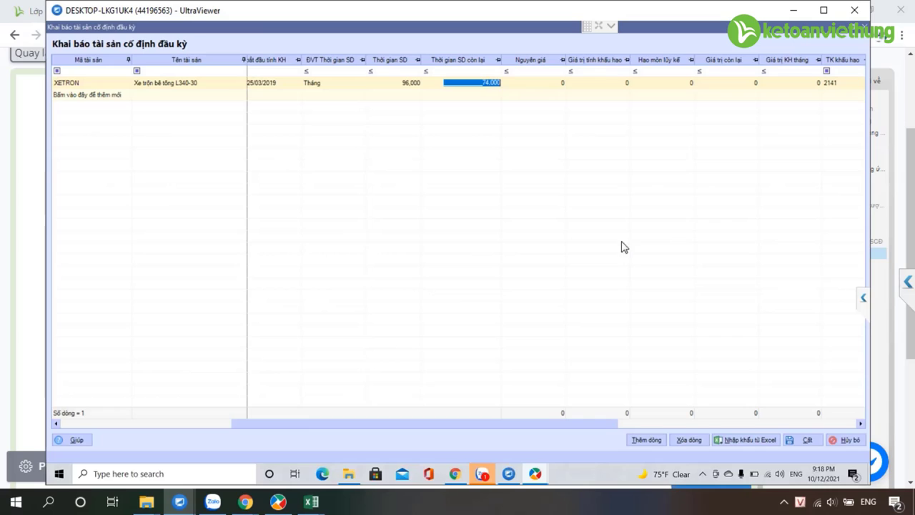
click(481, 83)
double_click(504, 84)
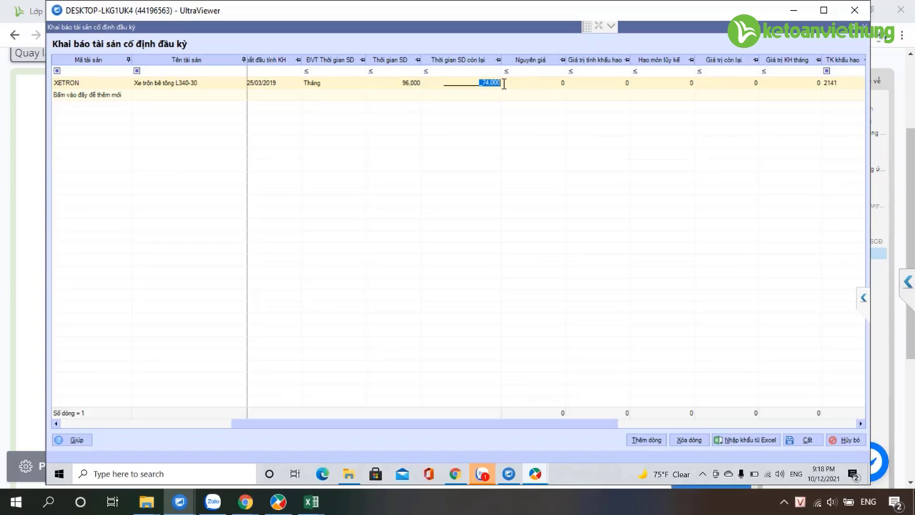
click(479, 475)
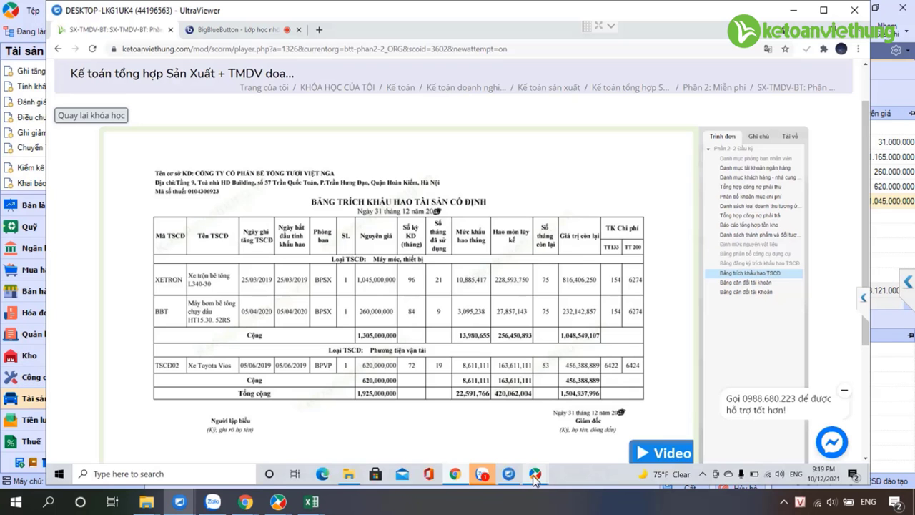
mouse_move(535, 478)
click(571, 418)
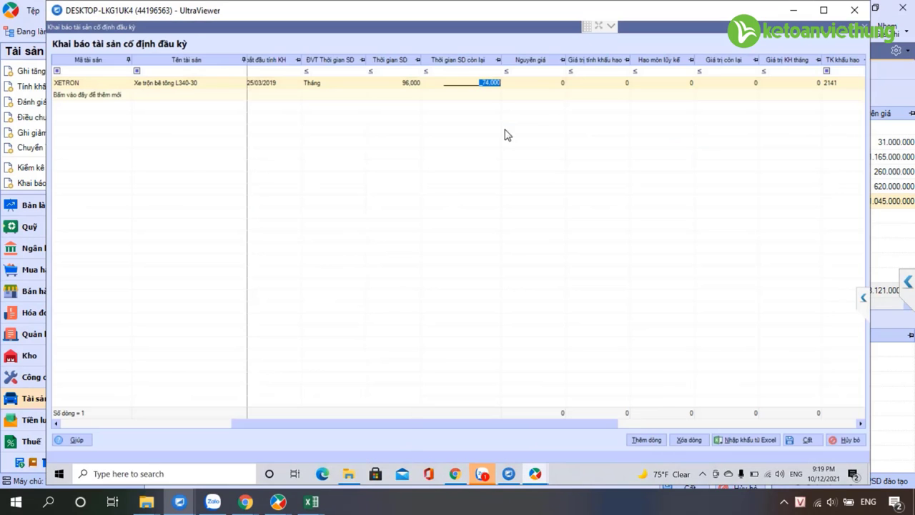
text(75)
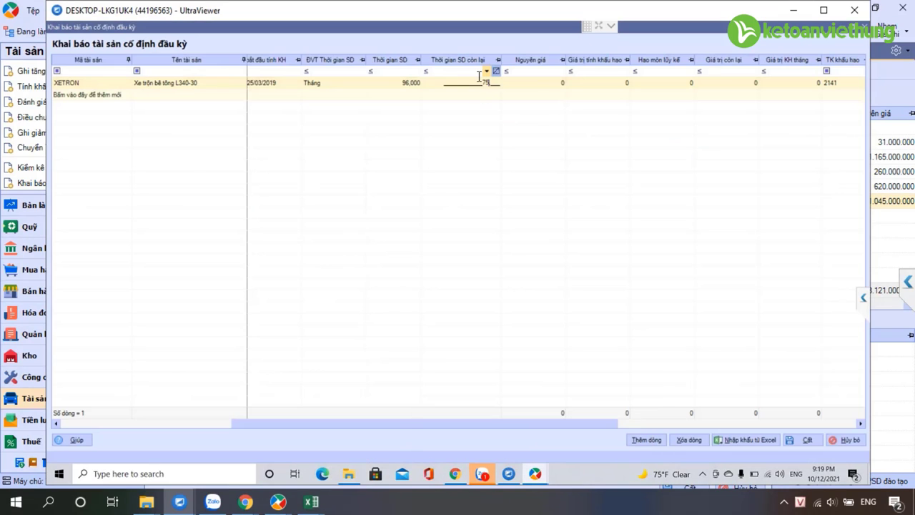
key(Tab)
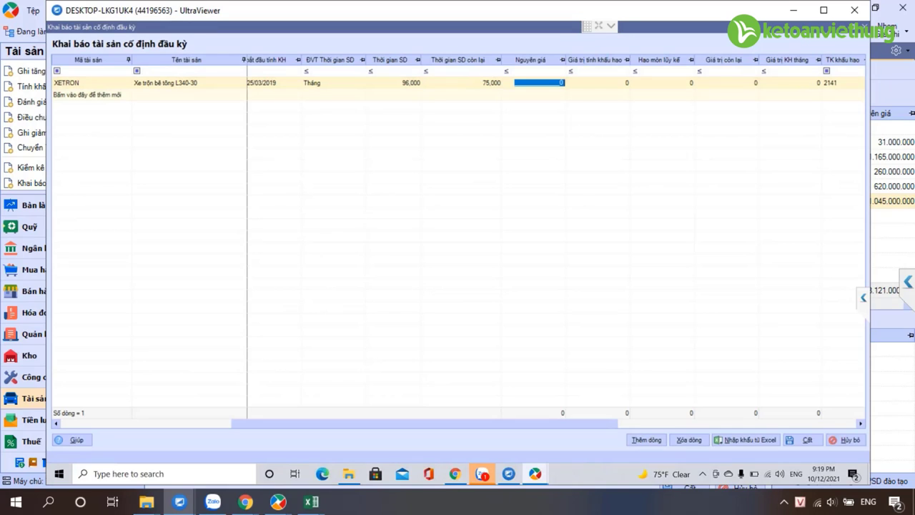
Set XETRON's original cost (Nguyên giá) to 1.045.000.000 from the depreciation table.
mouse_move(245, 501)
click(308, 397)
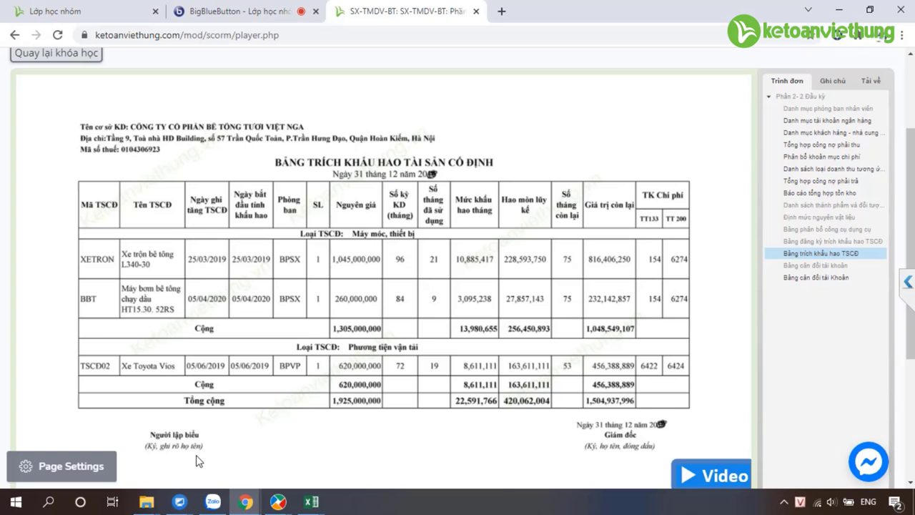
key(alt+Tab)
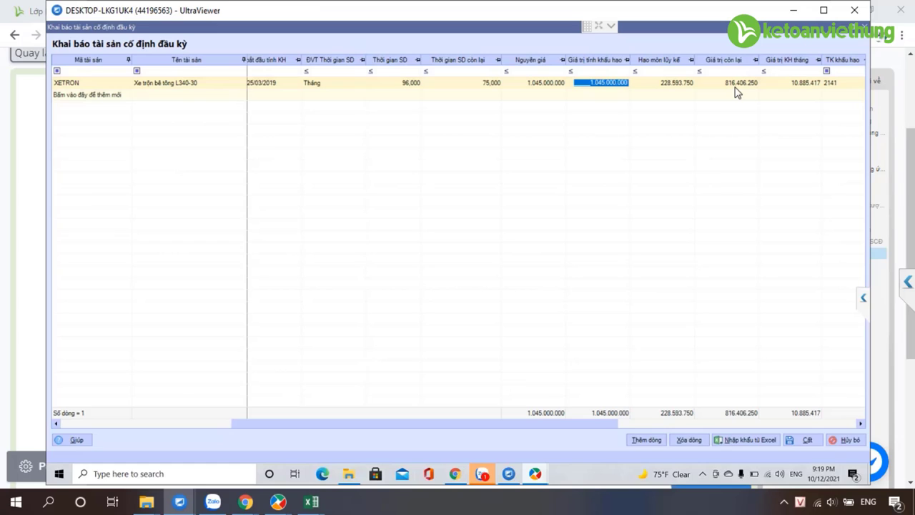
Set XETRON's cost account (TK chi phí) to 154, checking the depreciation table.
click(454, 475)
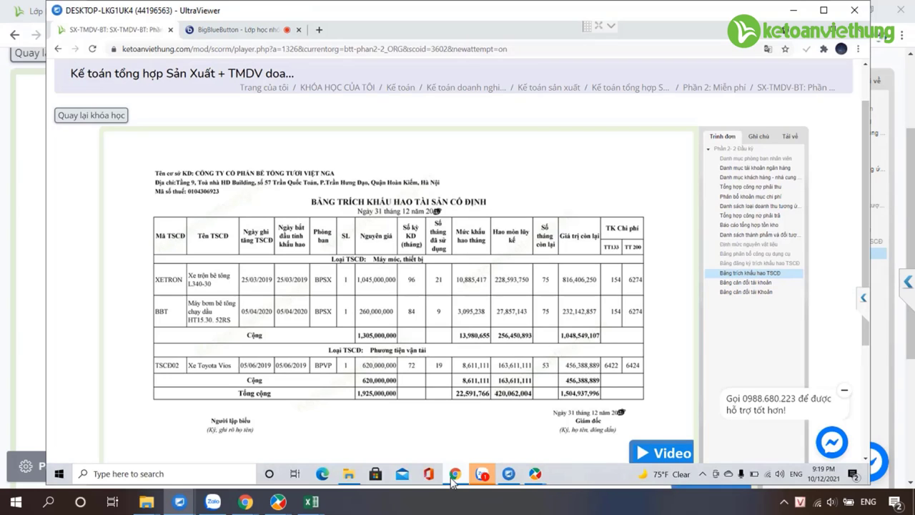
click(452, 477)
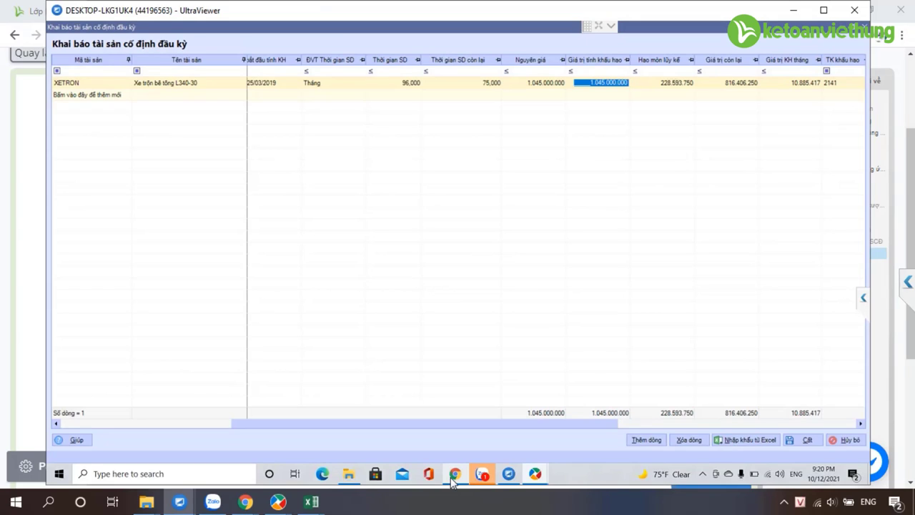
click(453, 475)
click(452, 477)
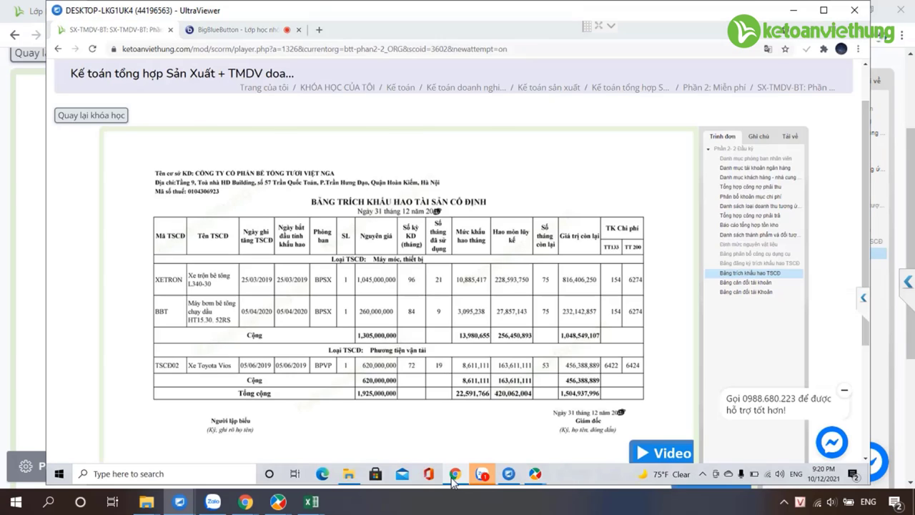
drag(479, 423, 718, 429)
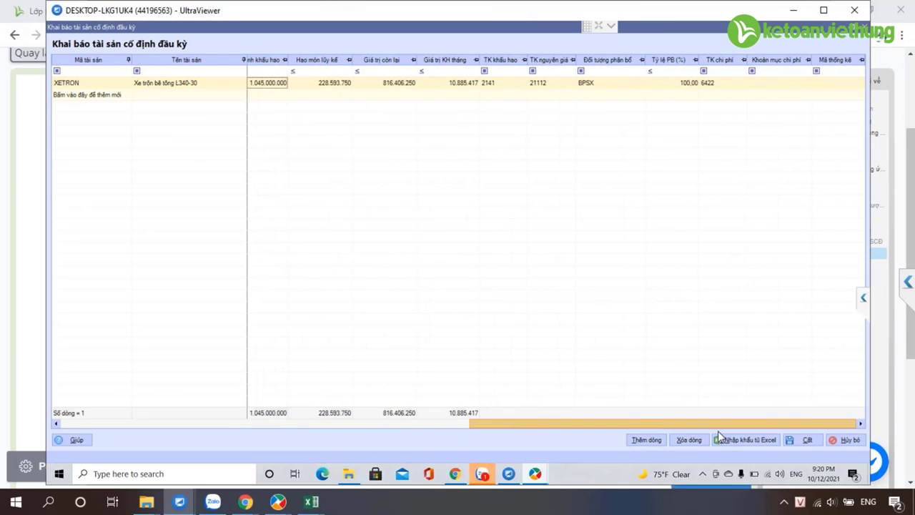
click(720, 83)
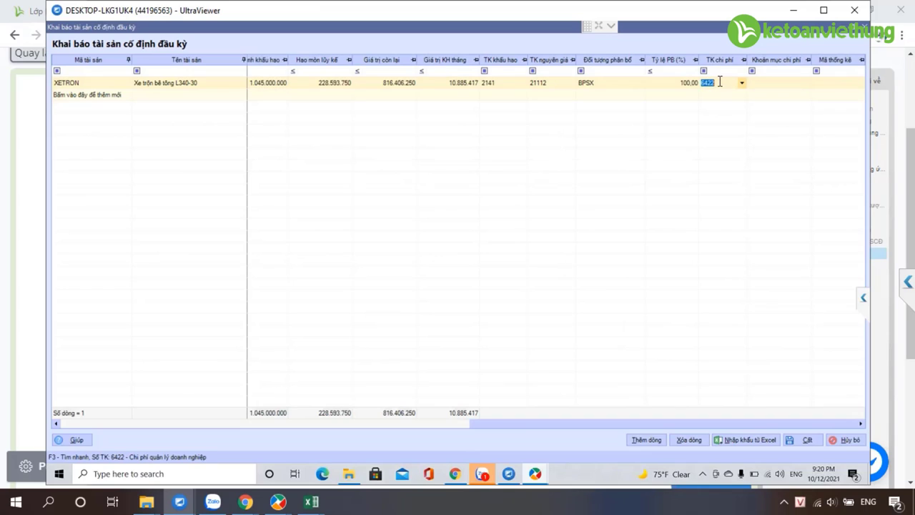
text(154)
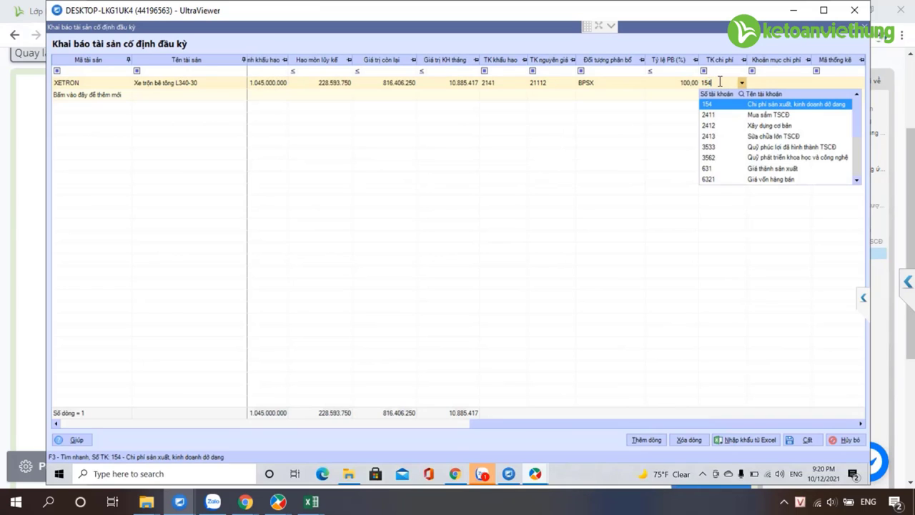
key(Tab)
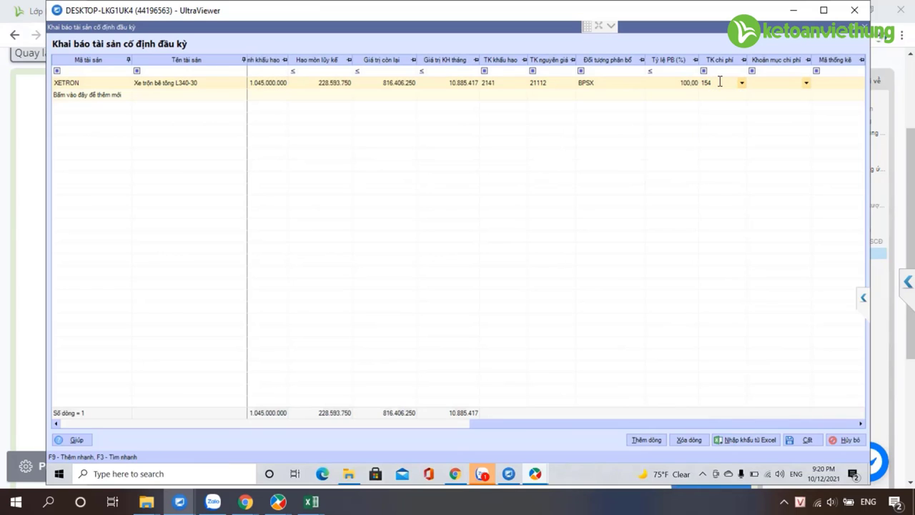
Set XETRON's cost item (Khoản mục chi phí) to SXC.KH.SX and add a new asset row below it.
text(SXC)
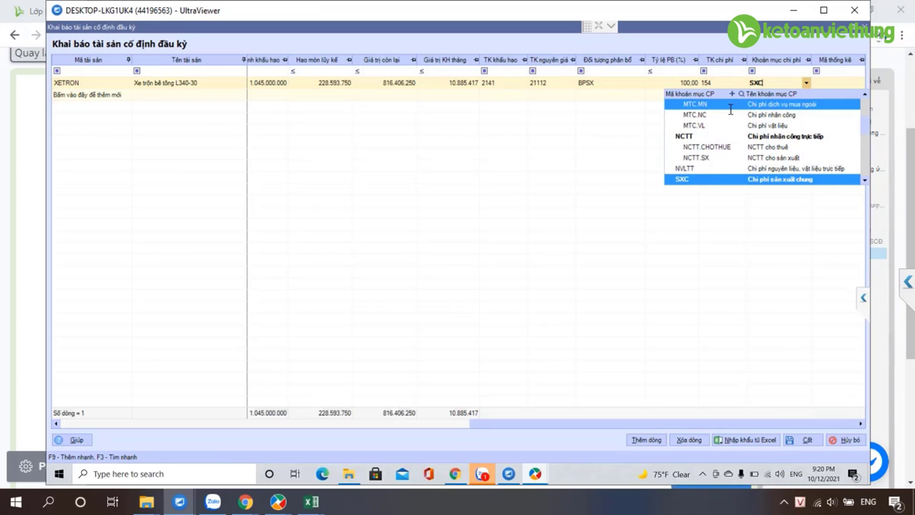
text(.KH)
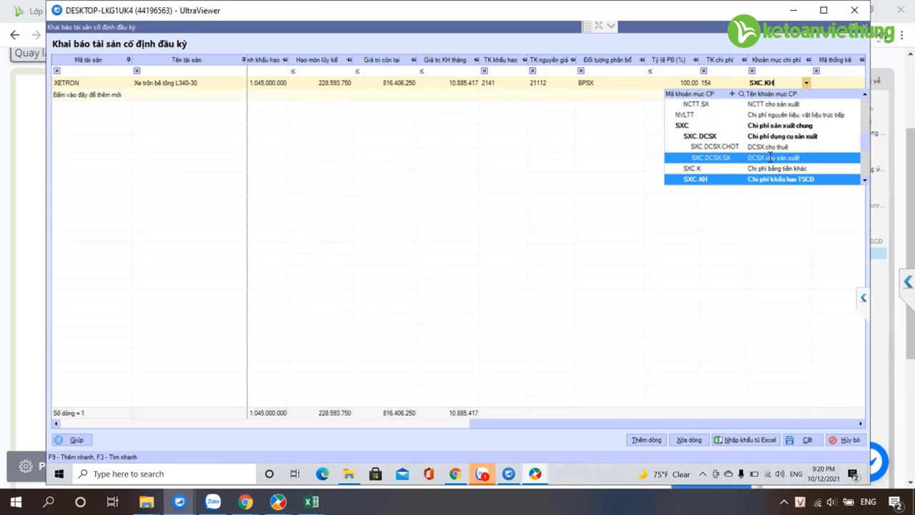
scroll(719, 171, down, 1)
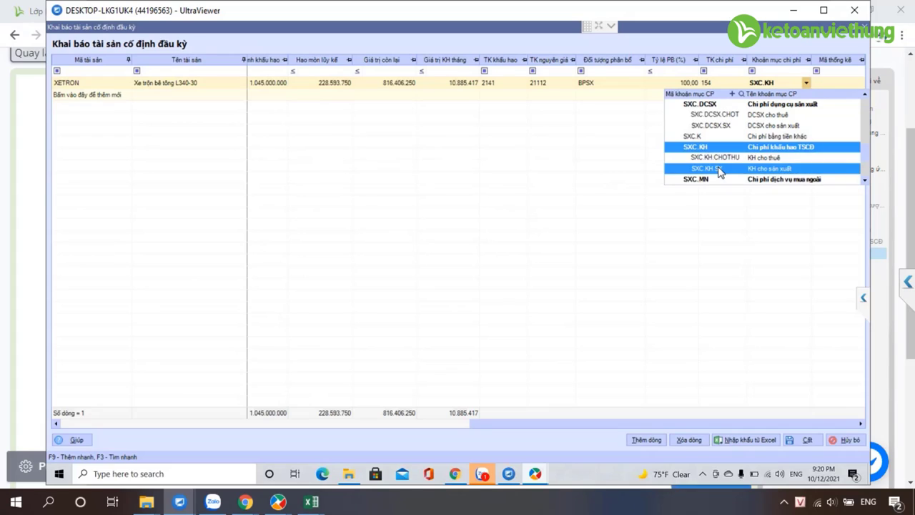
click(718, 170)
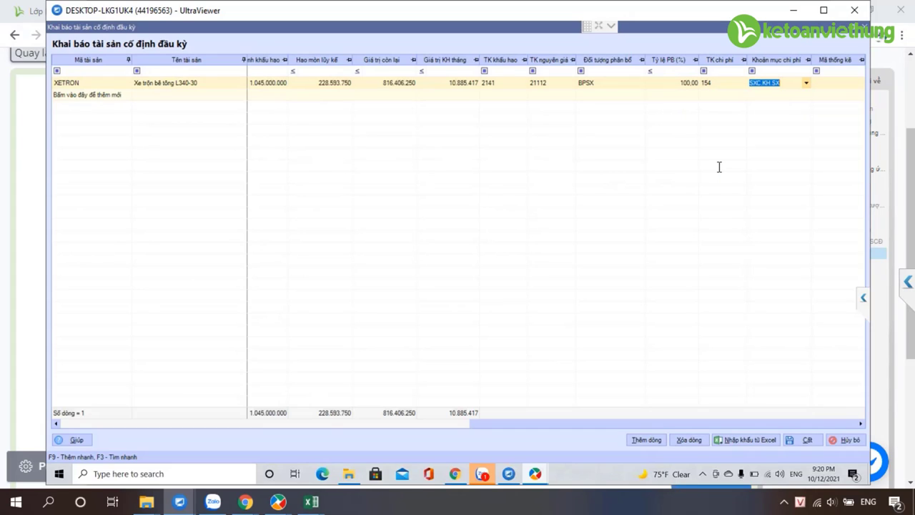
click(66, 95)
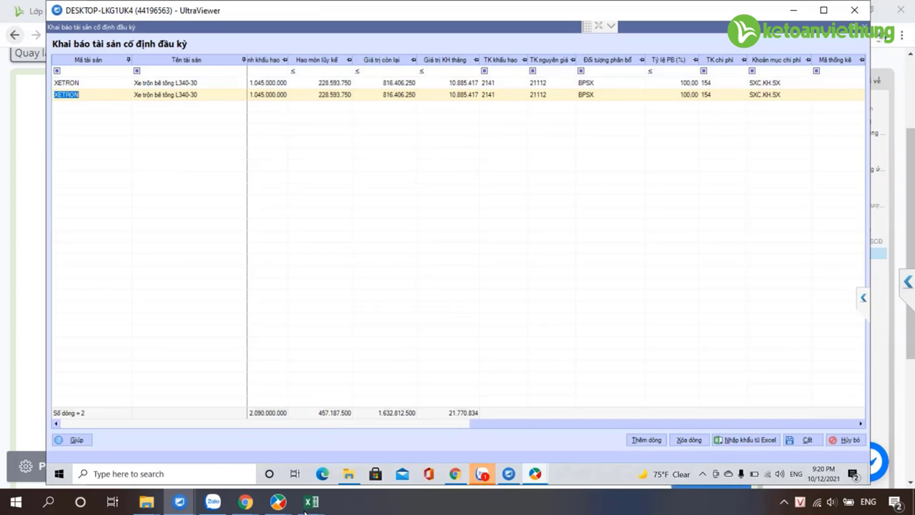
In the WIN-IBGK11R5TD2 session, enter code BBT for the second asset and begin its name with máy bơm bê tông chạy.
mouse_move(179, 502)
click(216, 425)
text(BBT)
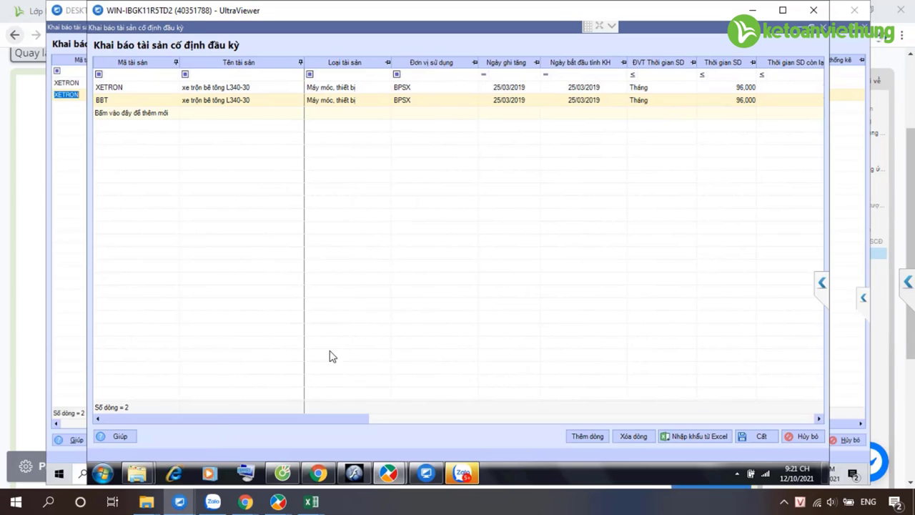
key(Tab)
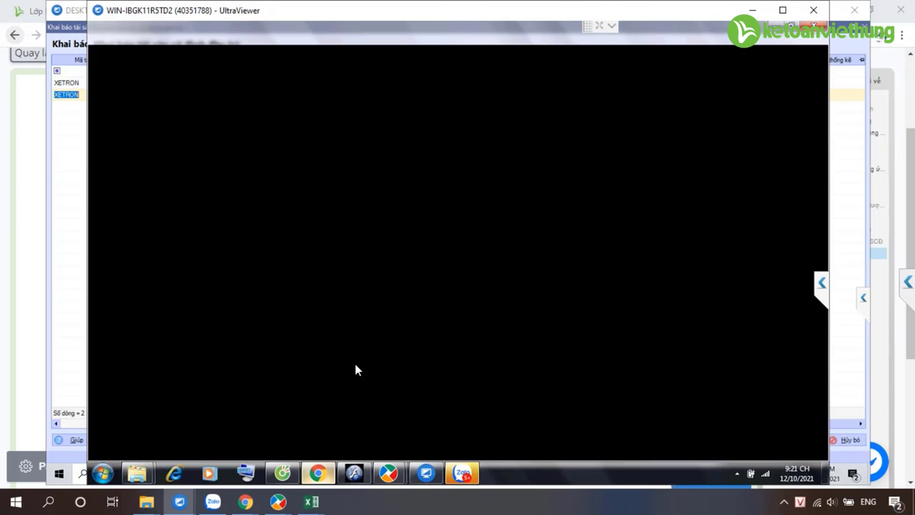
text(MAY)
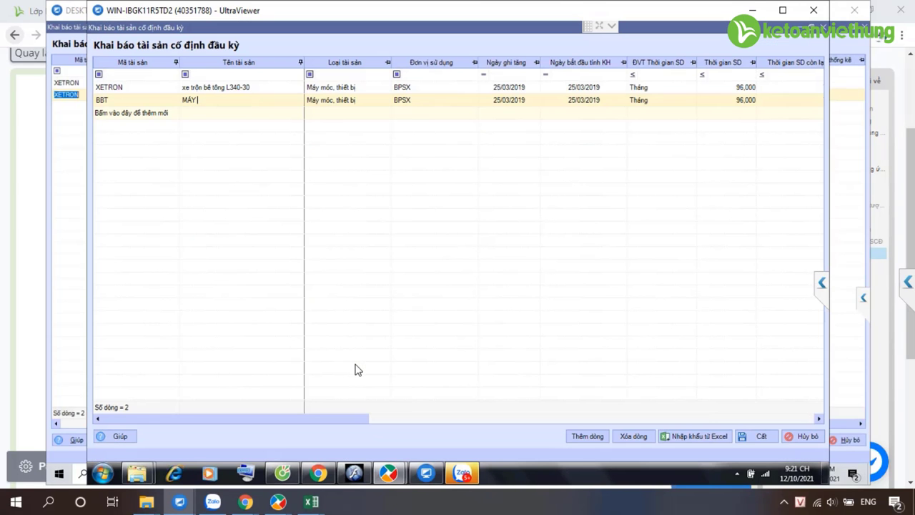
key(BackSpace)
key(BackSpace)
key(BackSpace)
key(BackSpace)
text(máy bơm bê tông chay da)
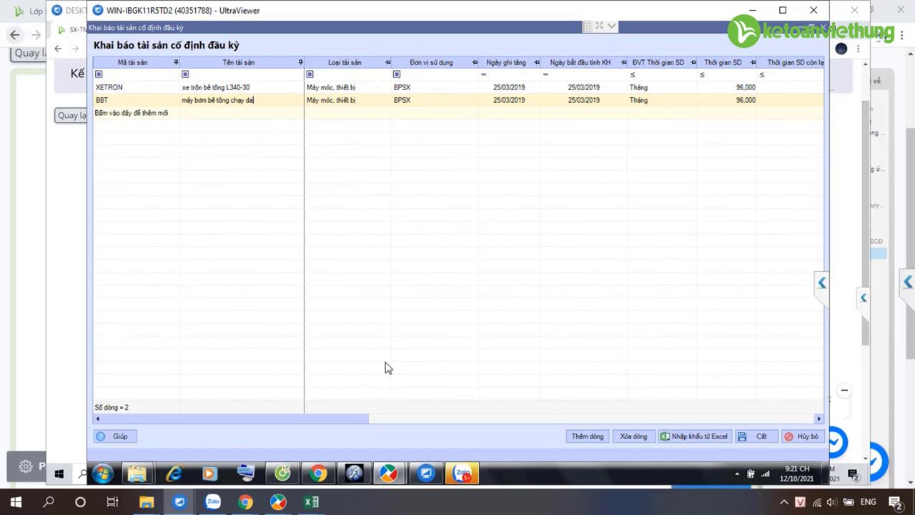
Switch to the ADMIN session and review the depreciation values, accounts and cost items declared for XETRON and BBT.
click(245, 501)
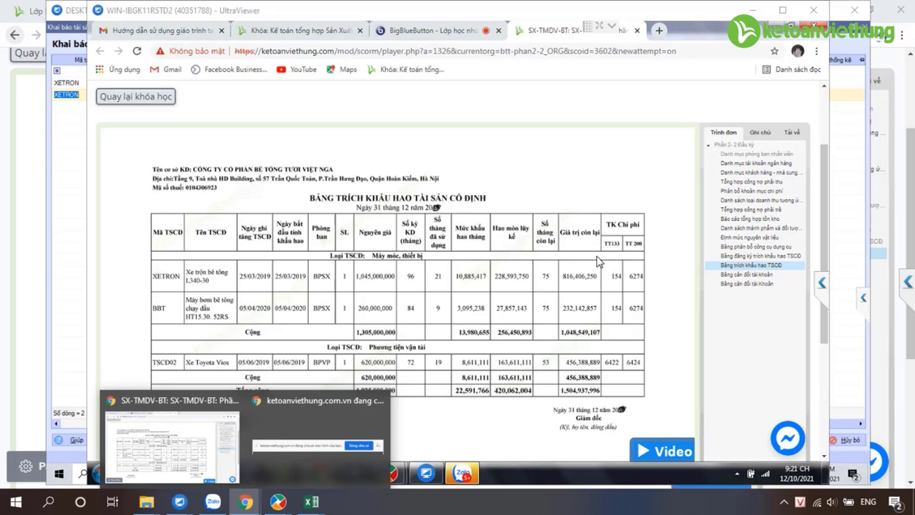
key(alt+Tab)
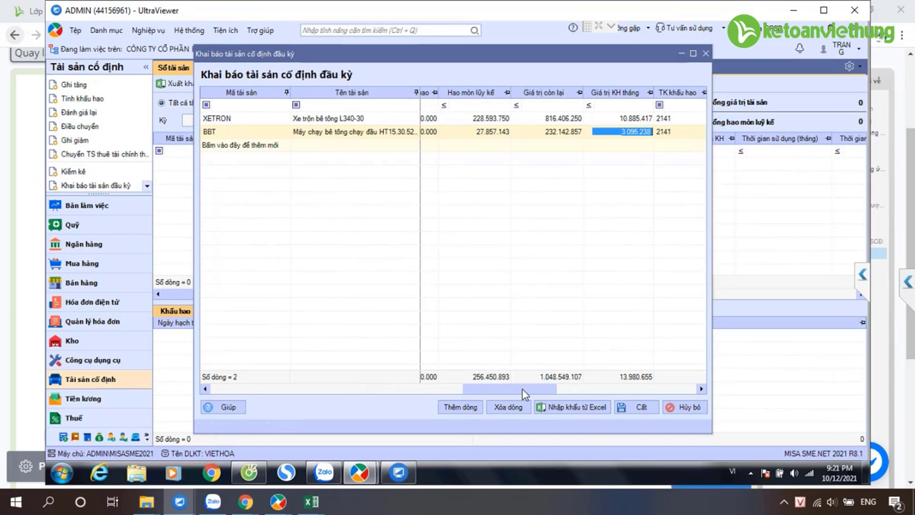
scroll(533, 389, right, 3)
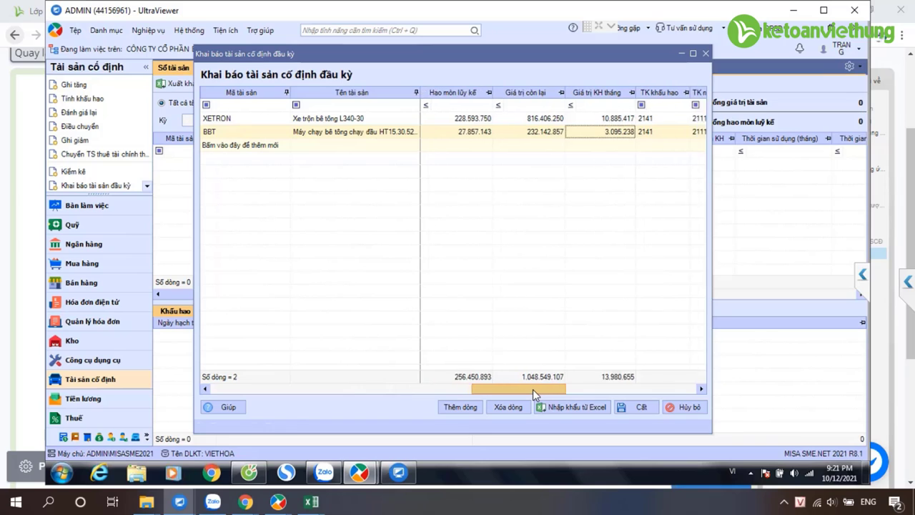
scroll(533, 389, right, 5)
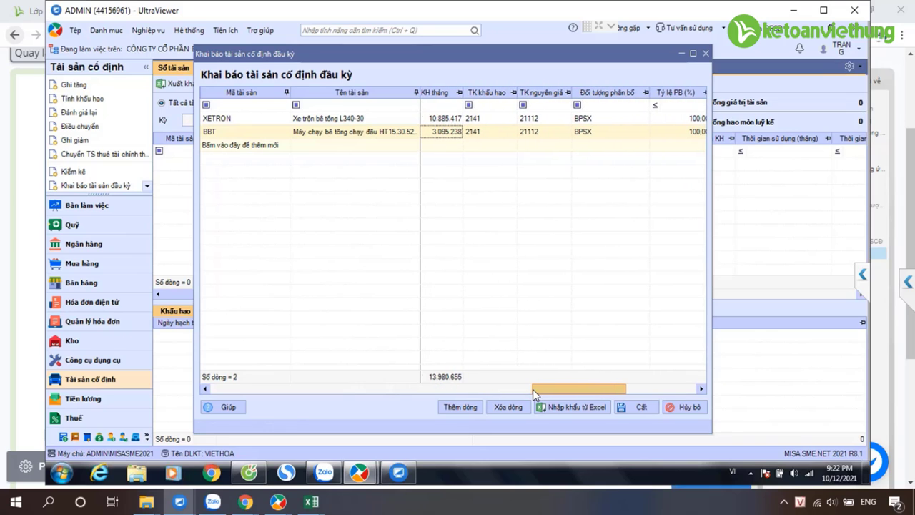
scroll(533, 389, right, 2)
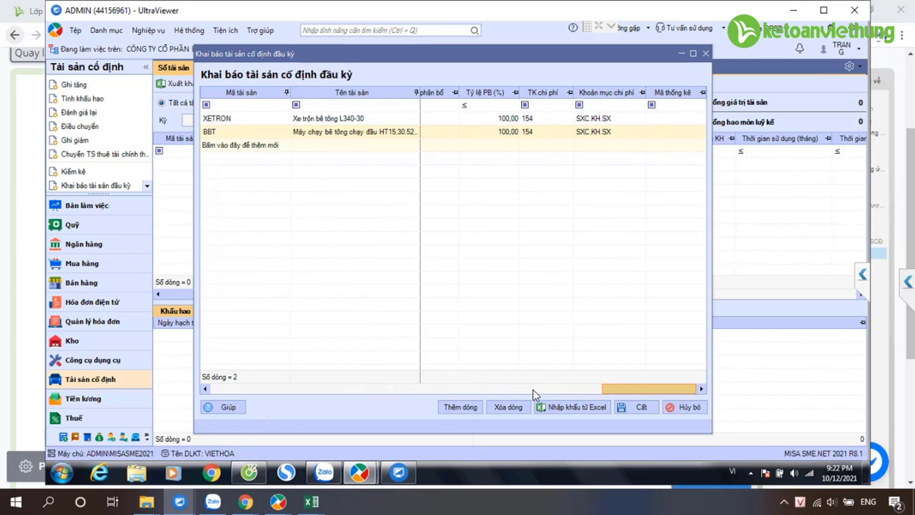
scroll(532, 389, left, 10)
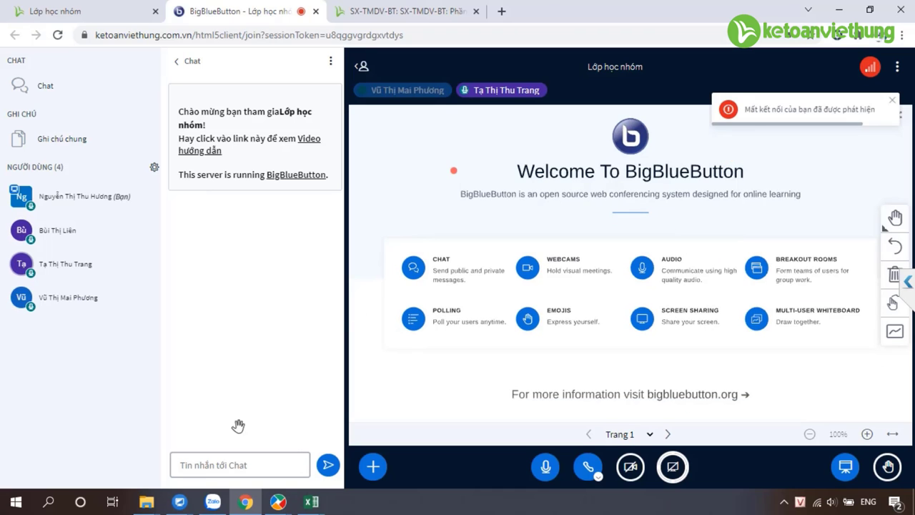
Start sharing the screen again in the BigBlueButton online class.
mouse_move(152, 502)
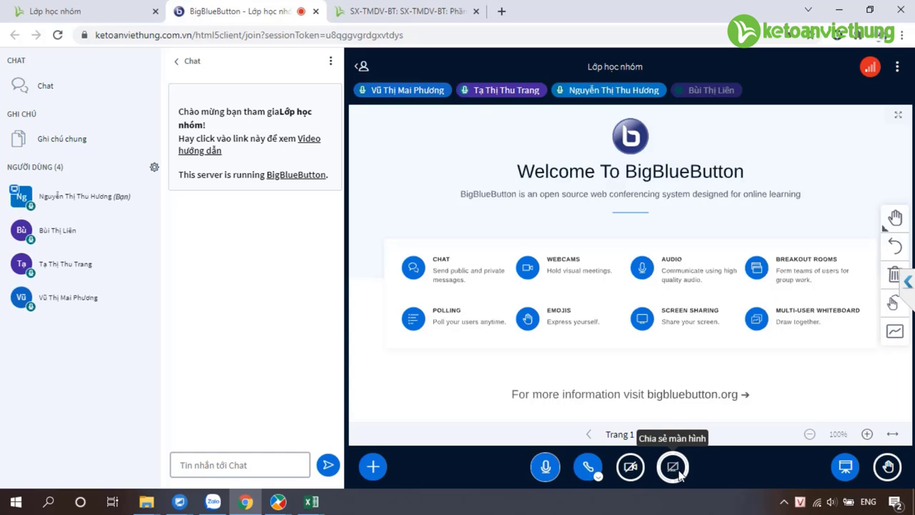
click(673, 467)
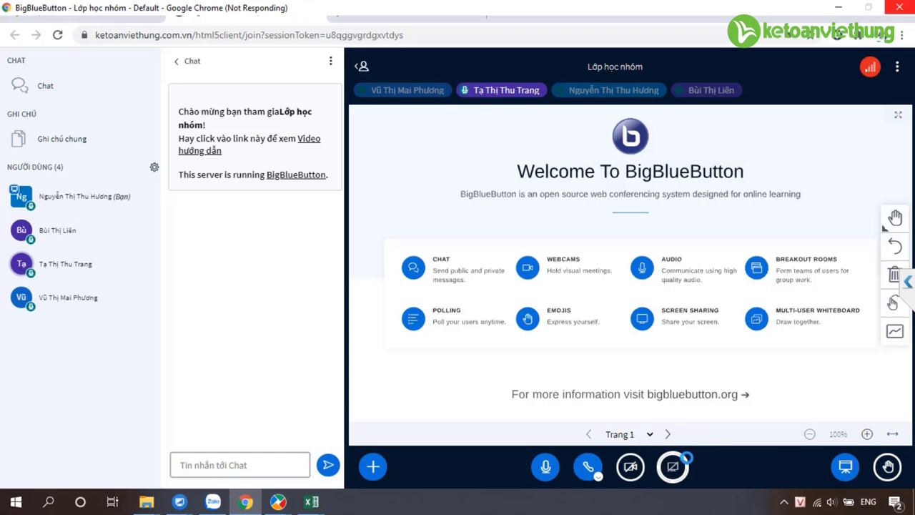
Return to the DESKTOP-LKG1UK4 session and compare the three declared assets with the depreciation table.
mouse_move(179, 506)
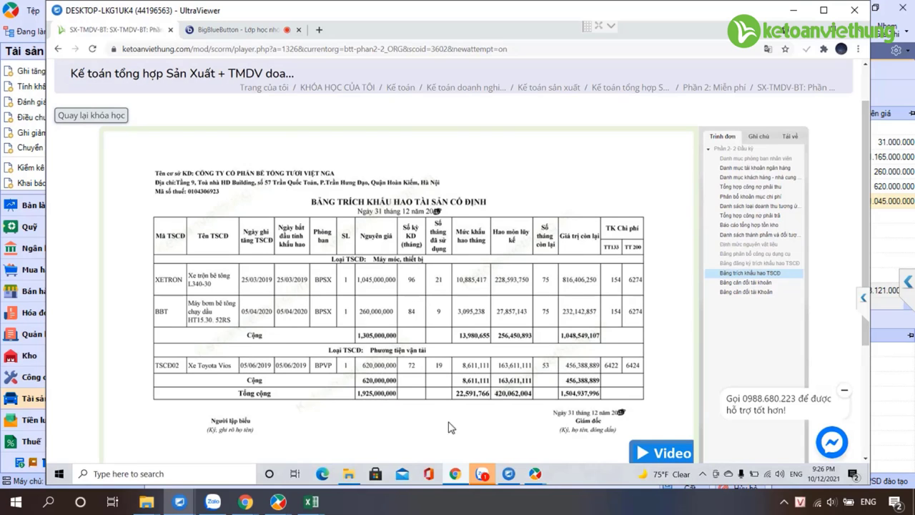
mouse_move(536, 481)
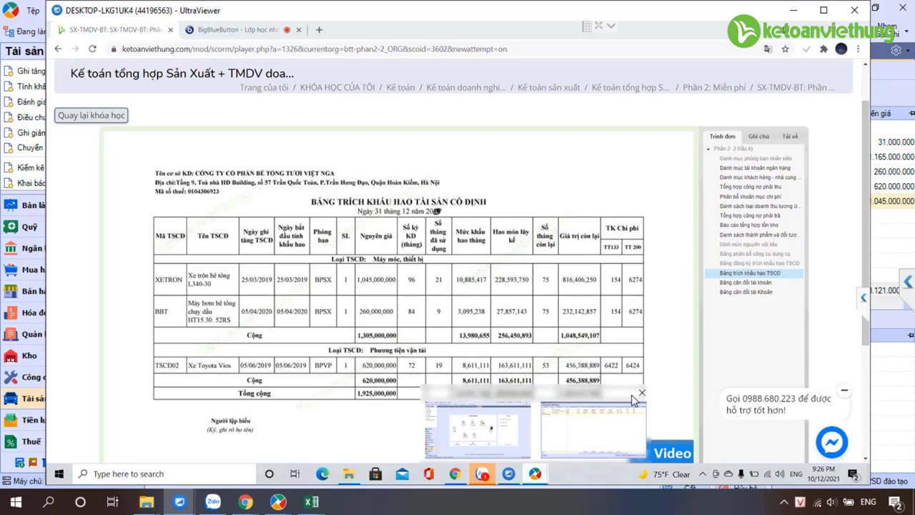
click(472, 426)
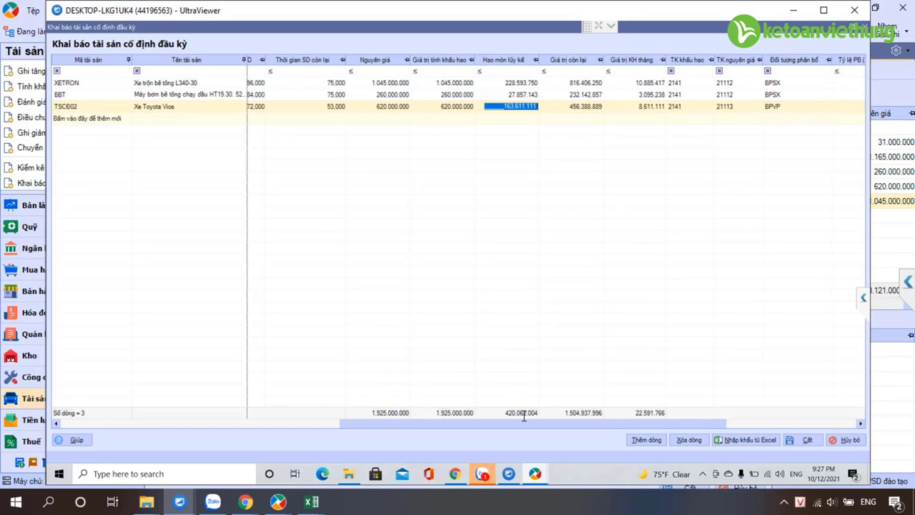
click(455, 475)
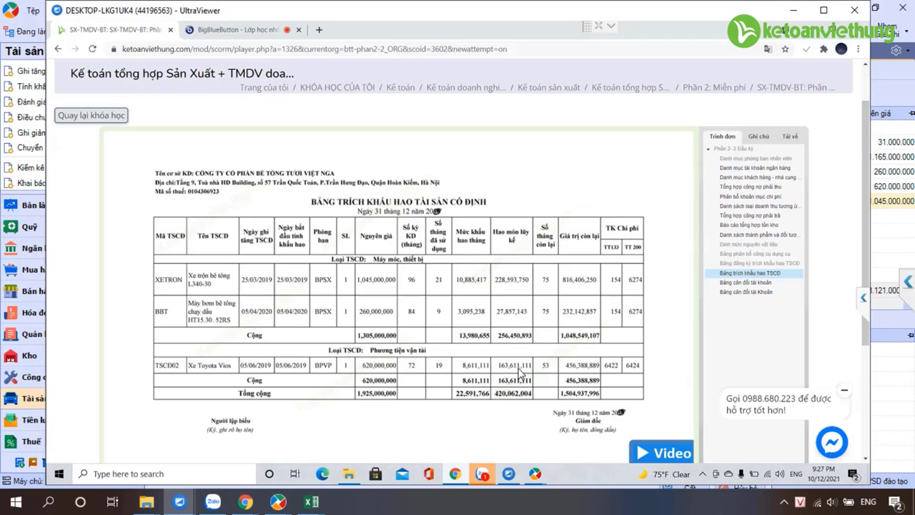
Switch to Excel and enter the headings TT 133 in A1 and TT200 in H1 of Sheet4.
key(alt+Tab)
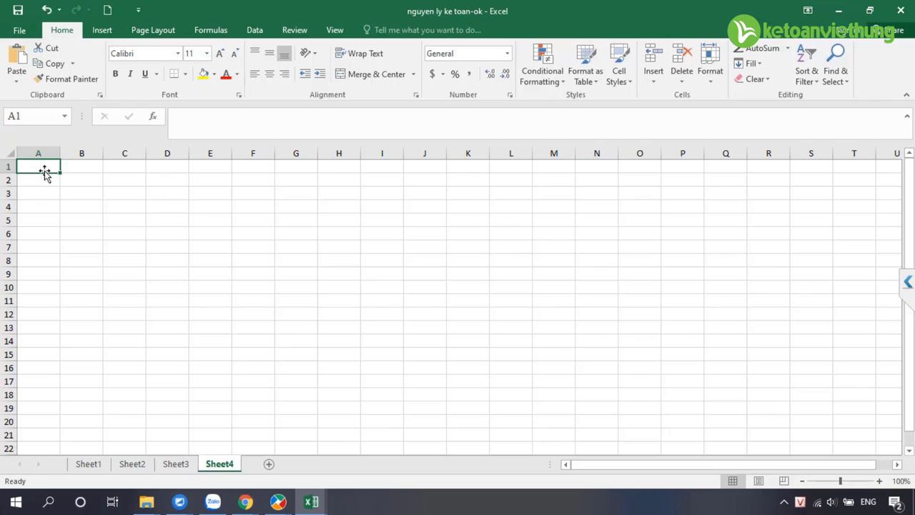
text(TT )
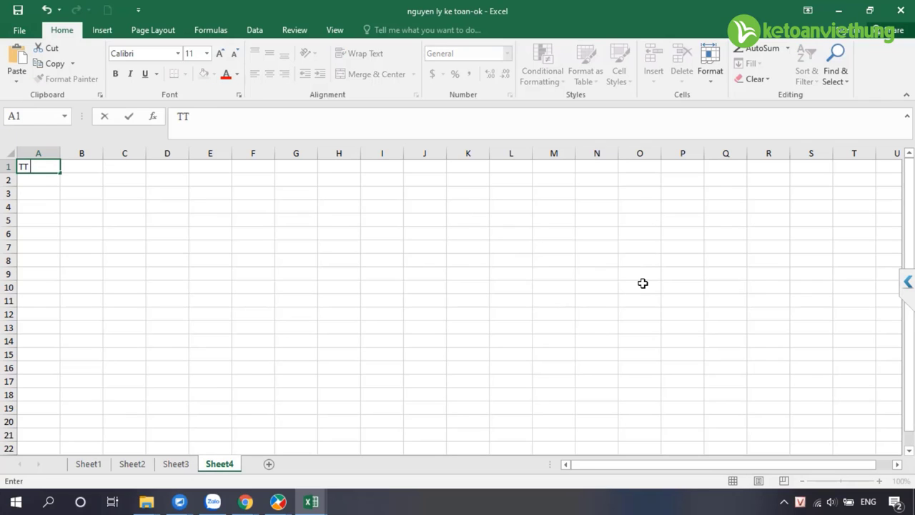
text(133)
text(TT)
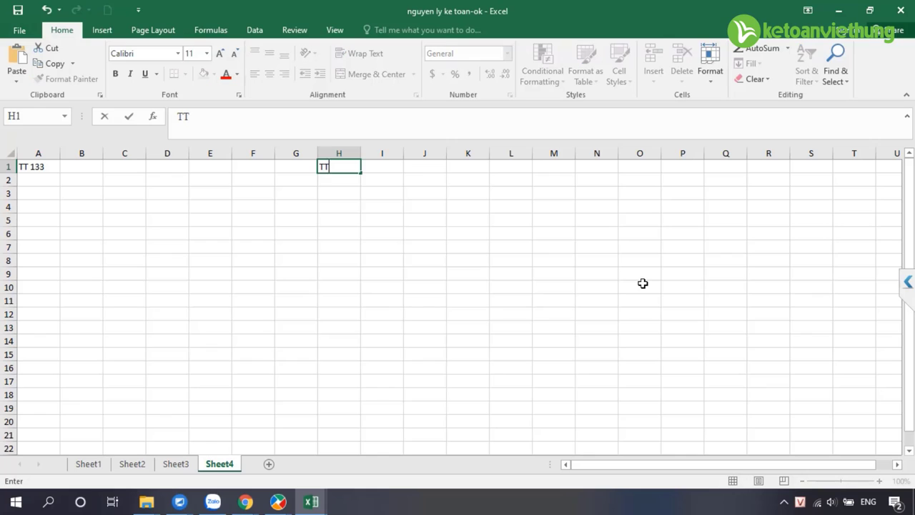
text(200)
Merge and center the TT 133 heading across A1:E1 and the TT200 heading across H1:M1.
drag(38, 166, 124, 166)
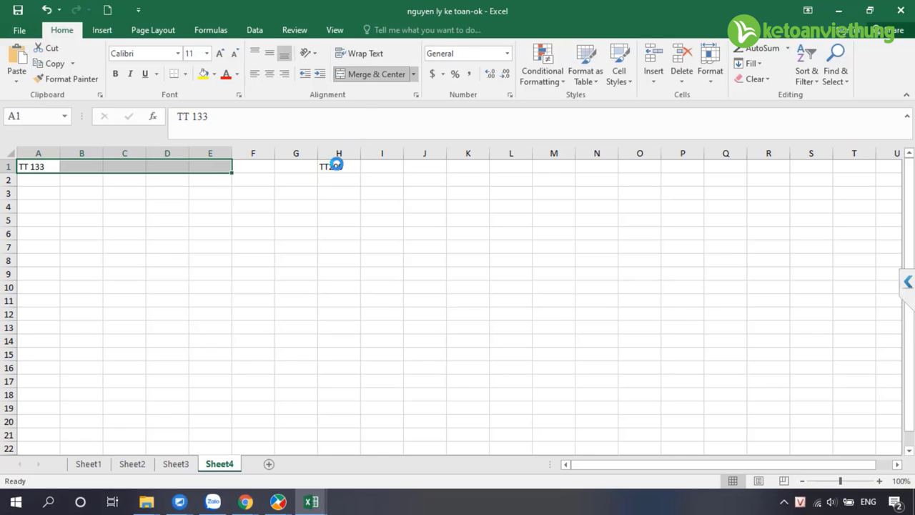
click(376, 74)
drag(339, 165, 553, 166)
click(373, 74)
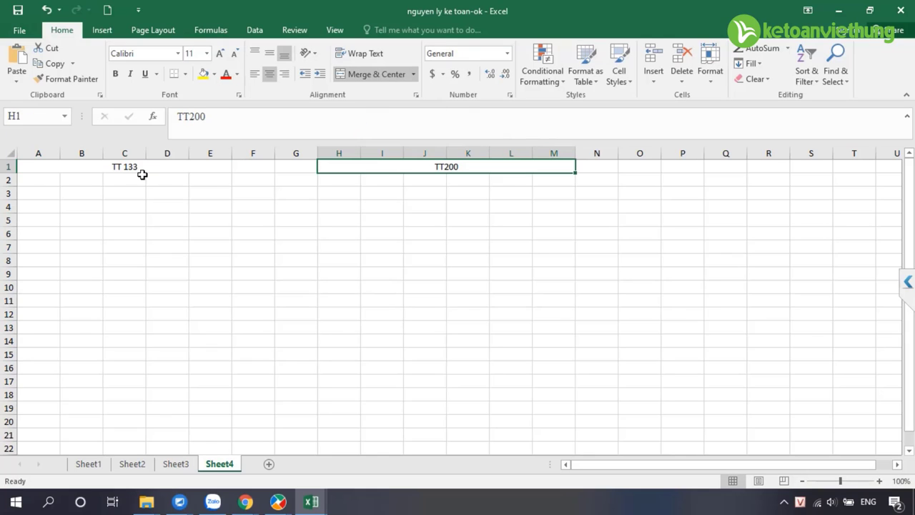
Enter the TT 133 material issue entry in A2:A4: "- xuất kho nvl để sx", "nợ tk 154" and "có tk 152".
click(43, 178)
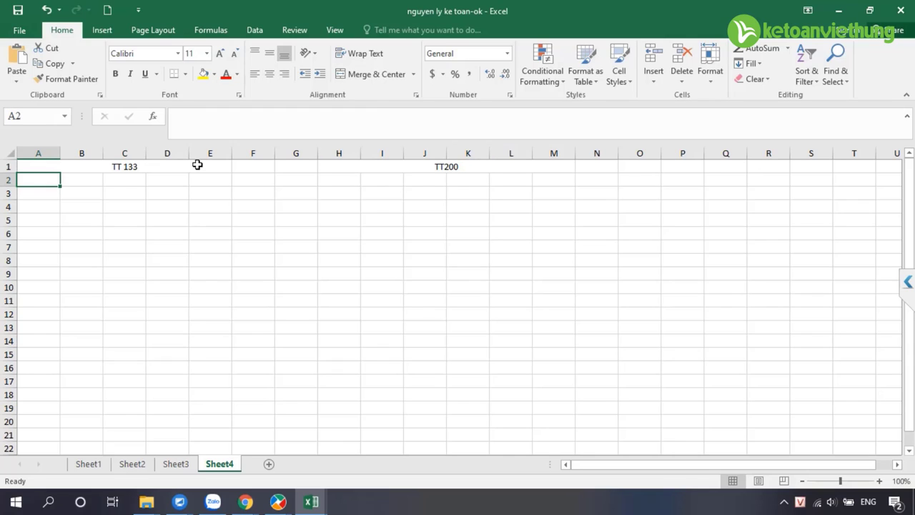
text('- xuất kho nvl để sx)
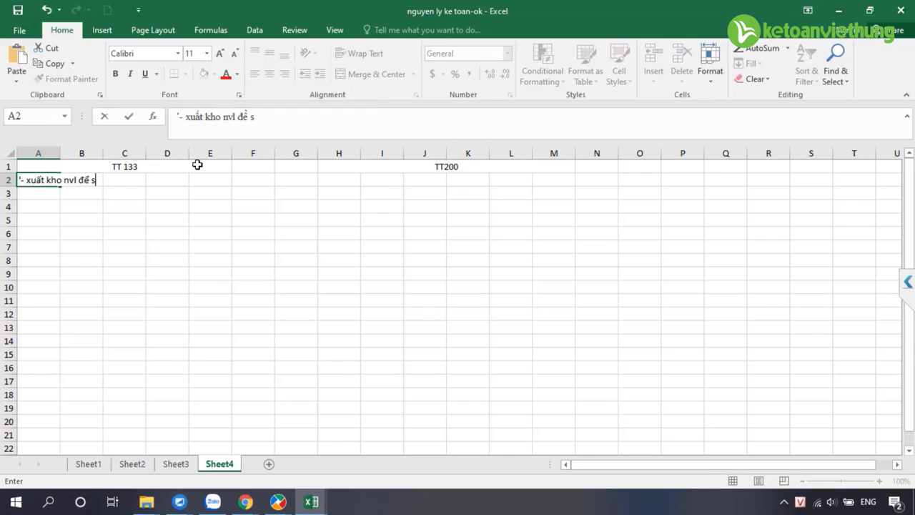
key(Return)
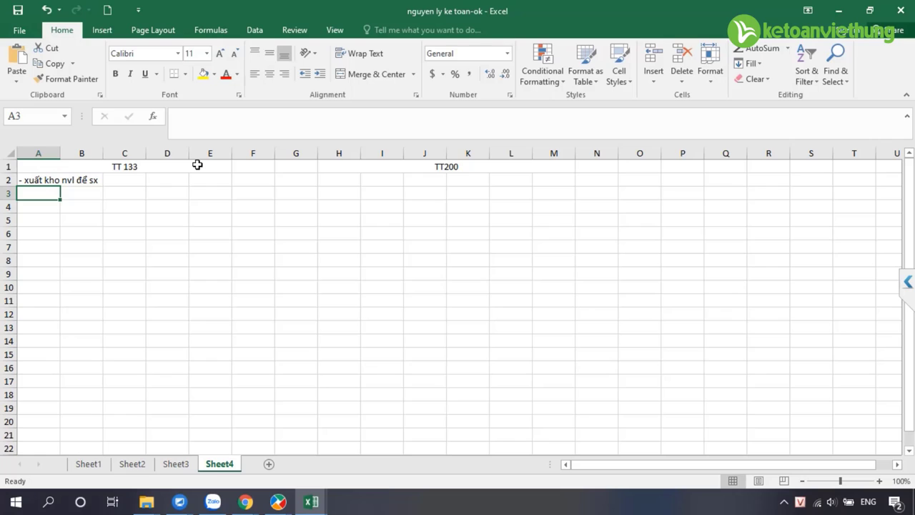
text(no tk 154)
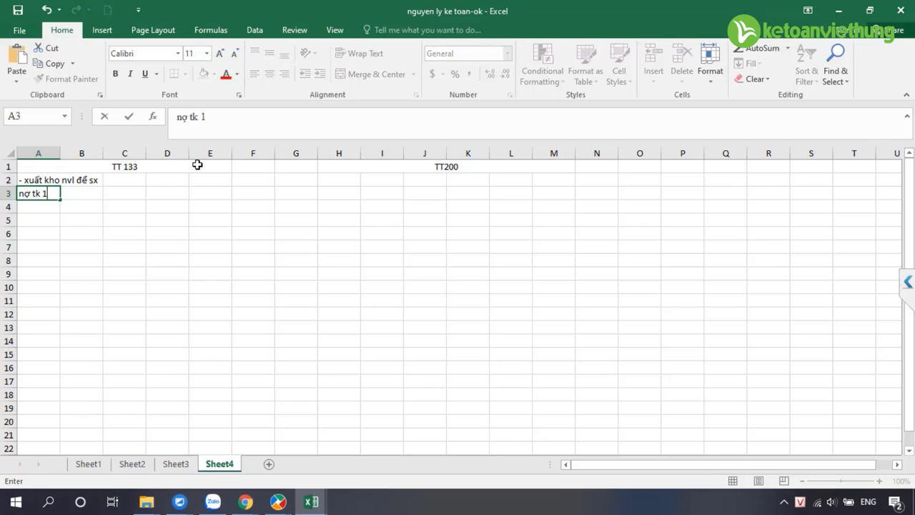
key(Return)
text(có tk)
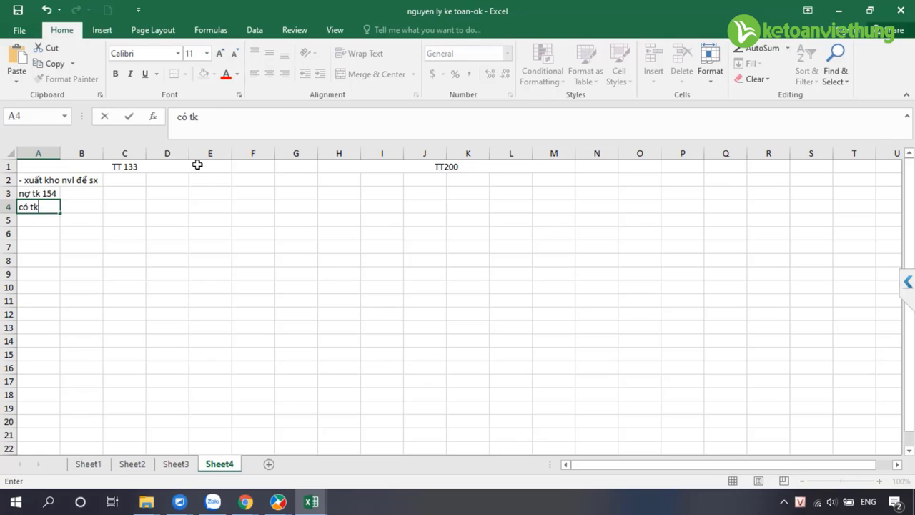
text( 152)
key(Return)
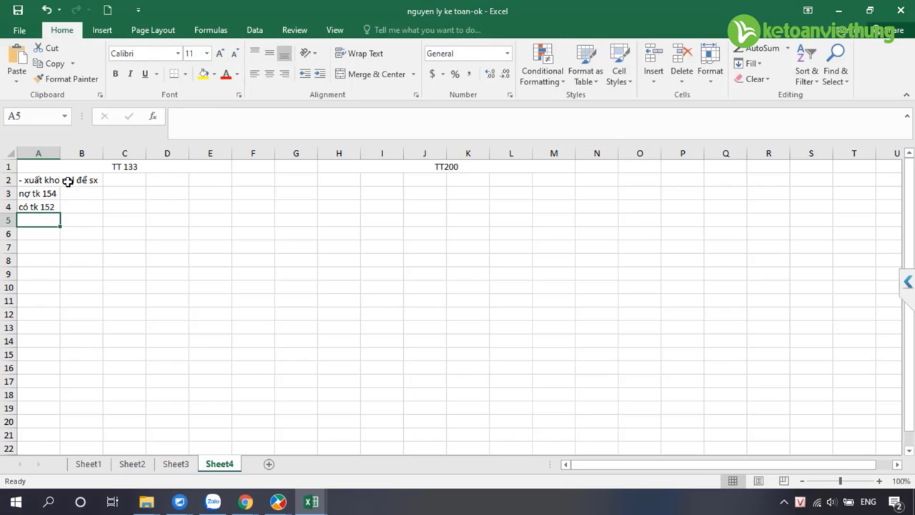
click(31, 180)
key(ctrl+c)
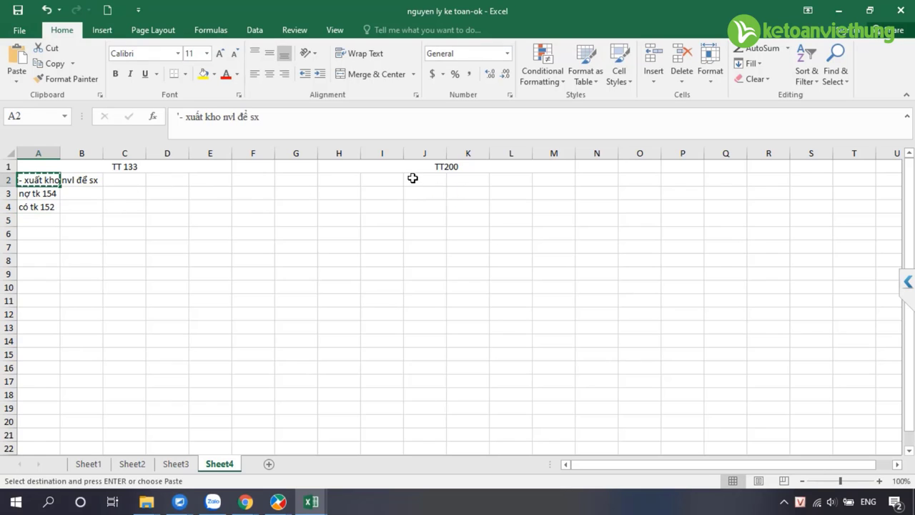
click(417, 179)
key(Escape)
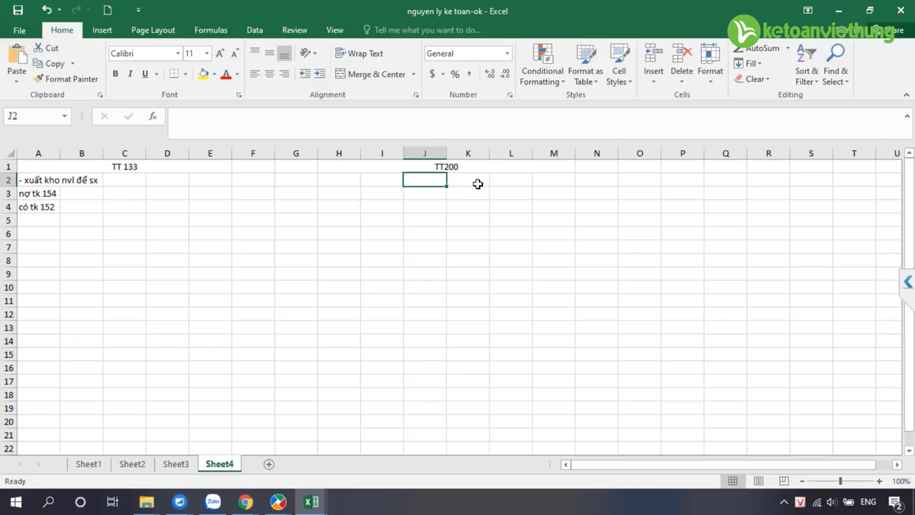
Enter the TT200 material issue entry in I2:I4: "- xuất kho nvl để sx", "nợ tk 621 - chi phí nvltt" and "có tk 152".
click(382, 180)
text(- xuất kho nvl để sx)
key(Return)
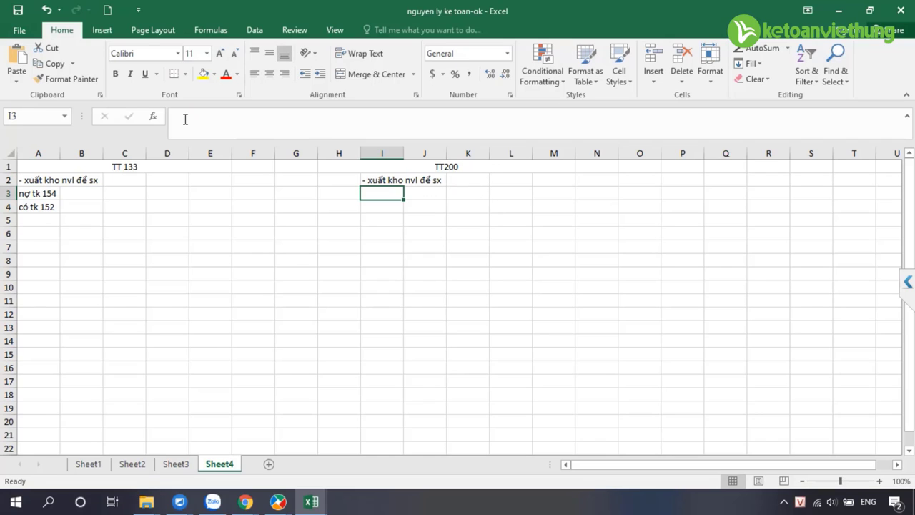
text(nợ tk)
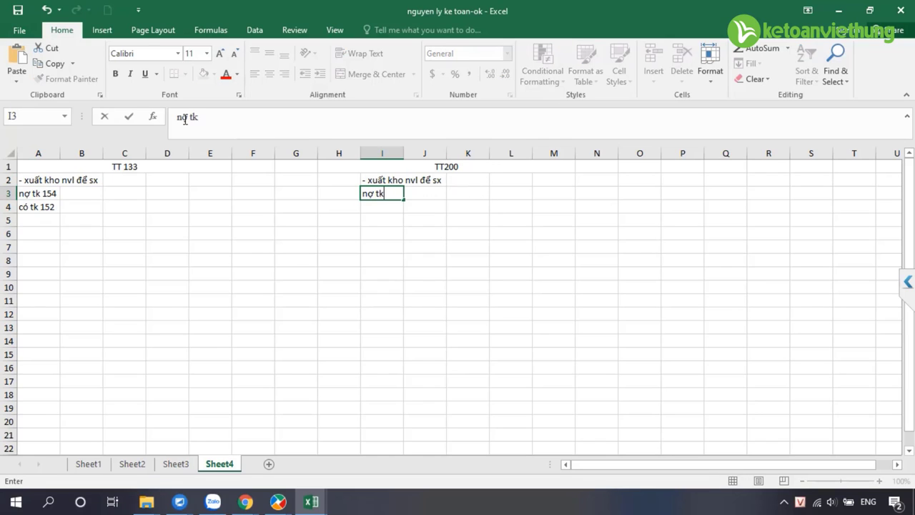
text( 621 - chi phí nvltt)
key(Return)
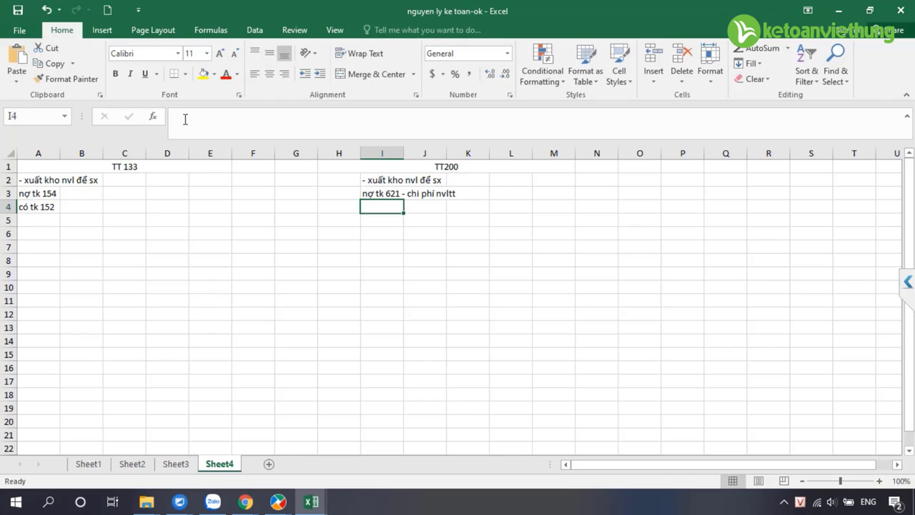
text(có tk 152)
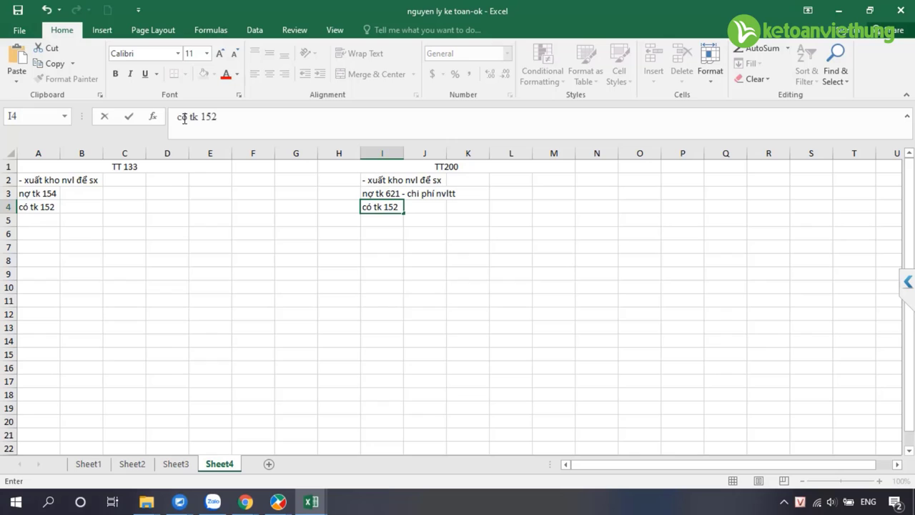
Enter the wage entry description "- Htoan lương sản xuất or gia công or dịch vụ" in A6 under TT 133.
click(36, 231)
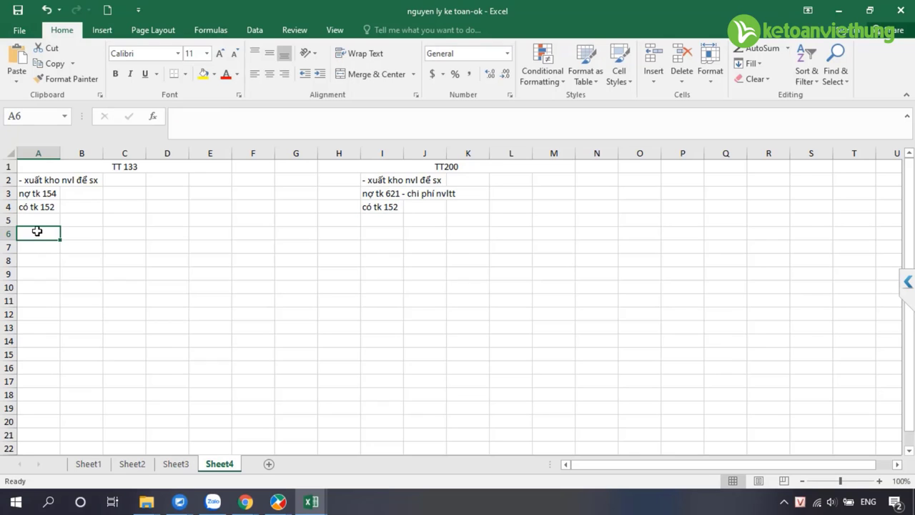
text('-)
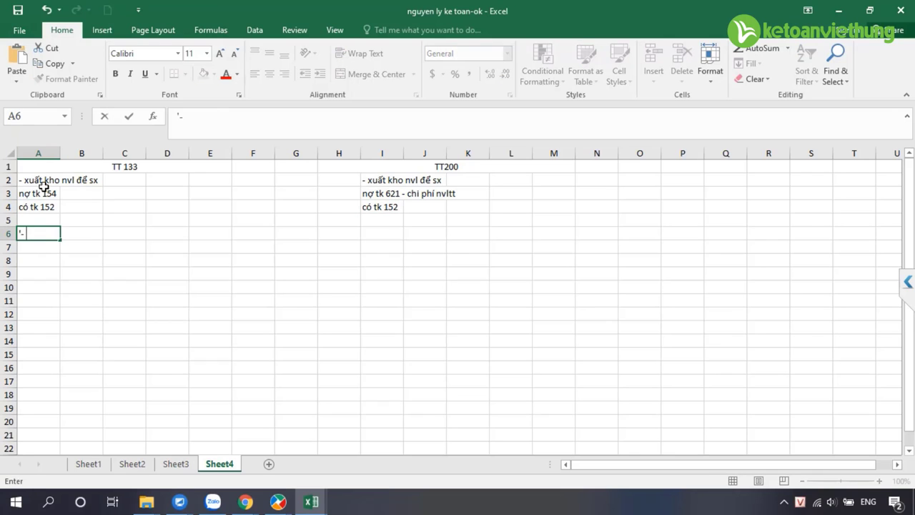
text( Htoan lương sản xua)
text(t )
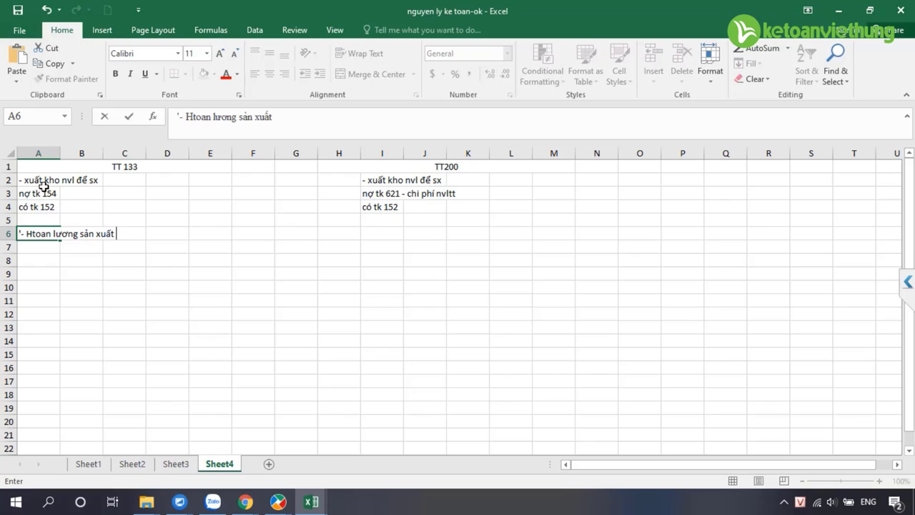
text(ỏ gia côn)
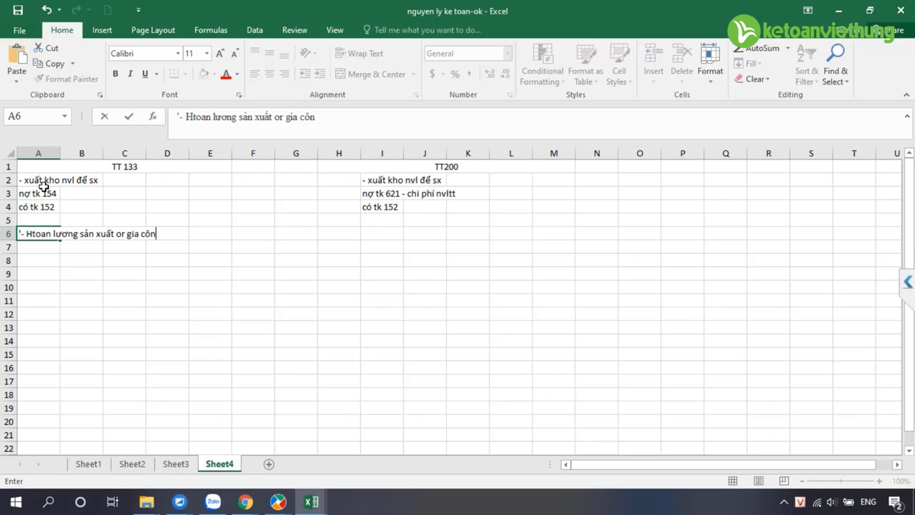
text(g or dịch vụ)
key(Return)
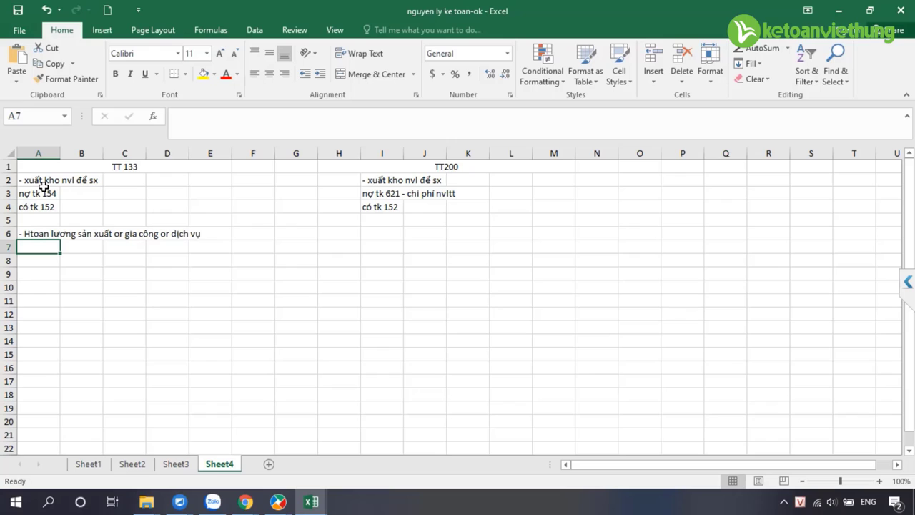
Enter the wage debit and credit lines "nợ tk 154" in A7 and "có tk 334" in A8.
text(nợ tk )
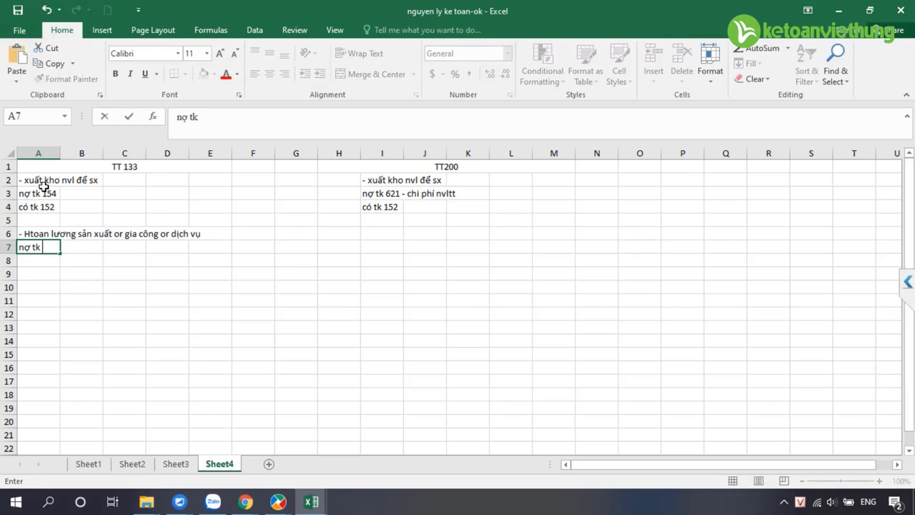
text(154)
key(Return)
text(cs)
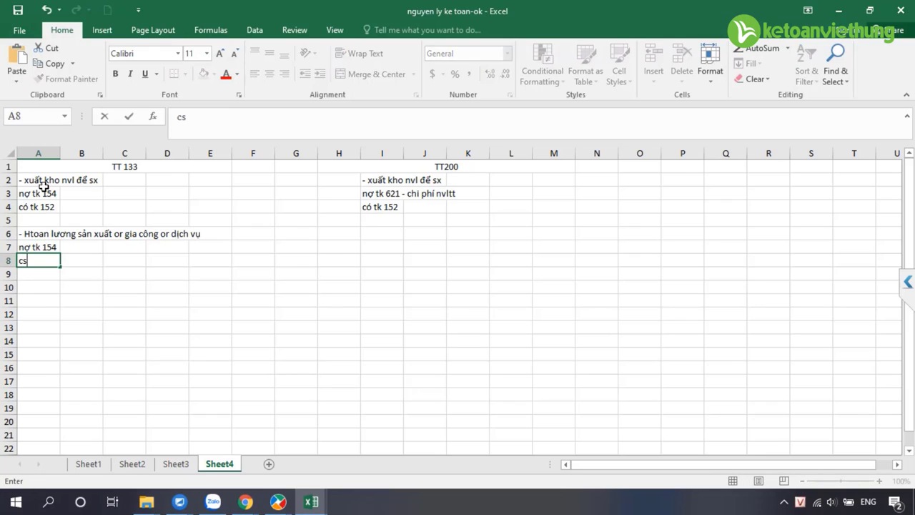
text(ó tk 334)
key(Return)
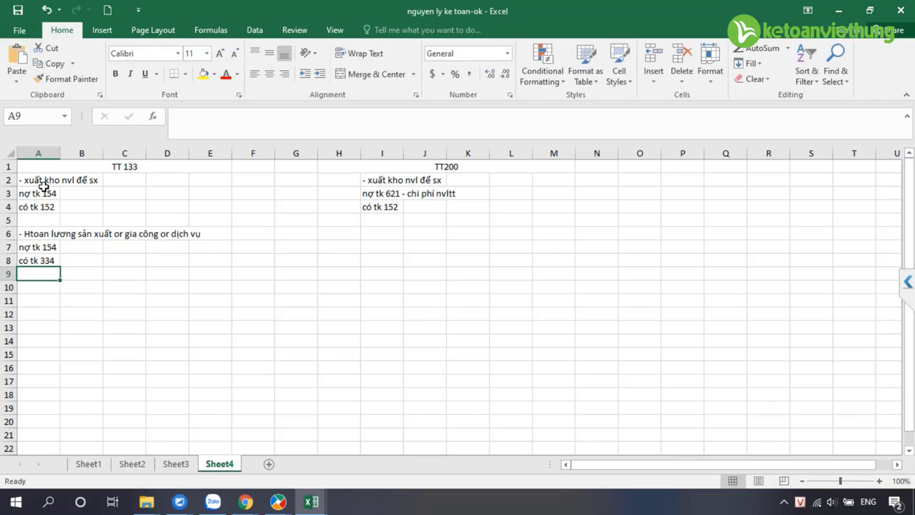
drag(38, 234, 47, 261)
key(ctrl+c)
key(Escape)
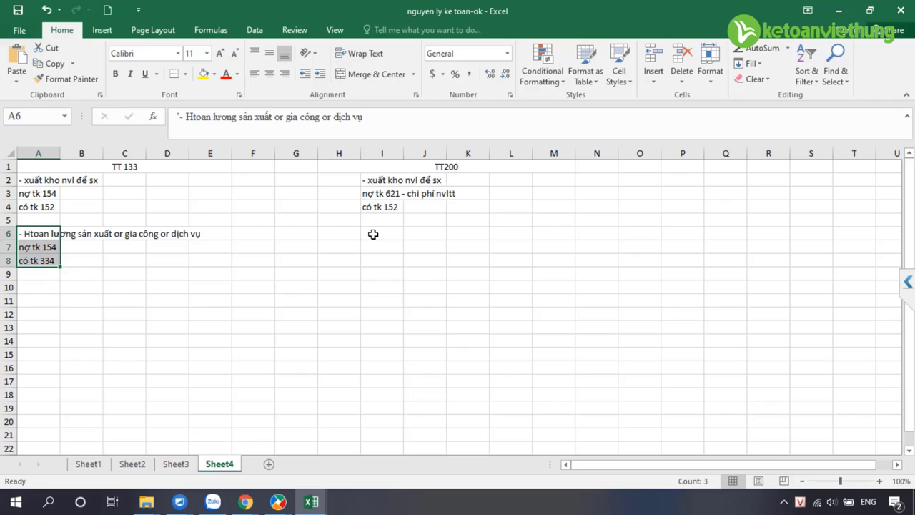
click(373, 233)
Copy the TT 133 wage entry in A6:A8 to the TT200 side, starting at I6.
drag(50, 236, 41, 259)
key(ctrl+v)
key(Escape)
key(ctrl+c)
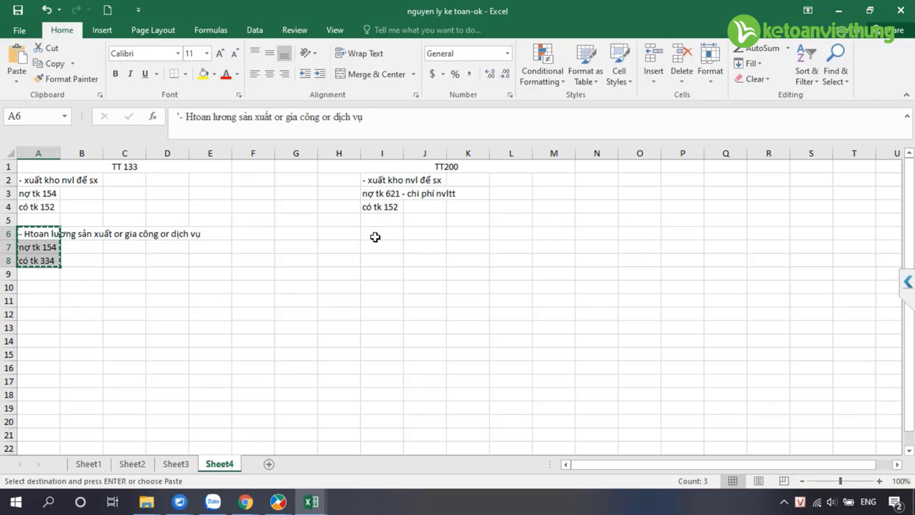
click(375, 236)
key(Return)
Change the TT200 wage debit line in I7 to "nợ tk 622 - chi phí nctt".
key(Down)
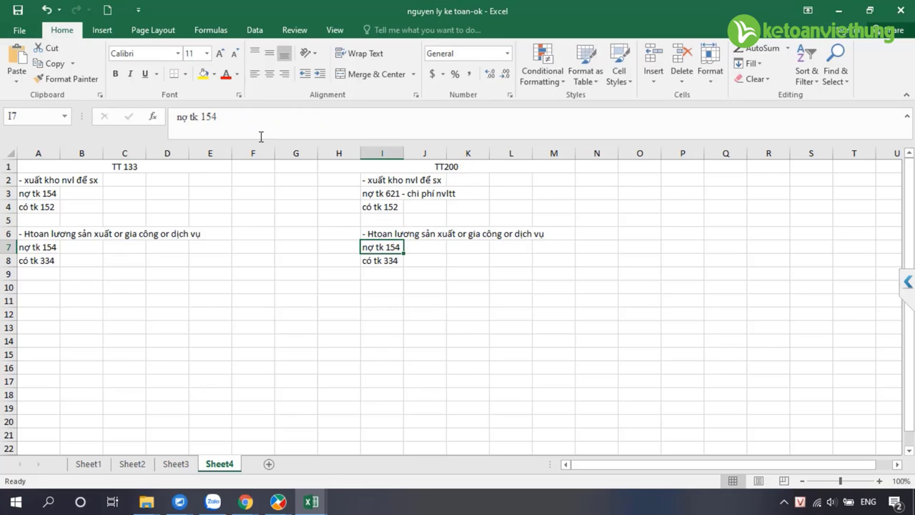
click(235, 115)
key(BackSpace)
key(BackSpace)
key(BackSpace)
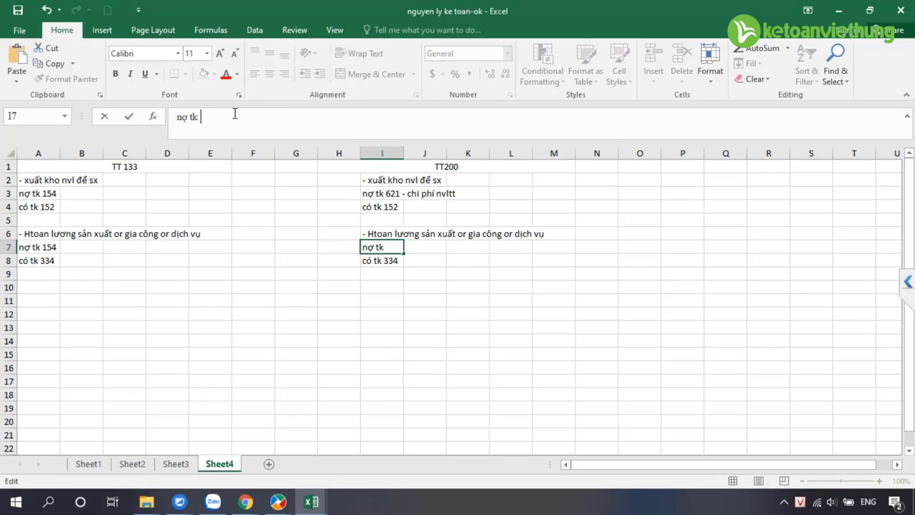
text(622 - chi p)
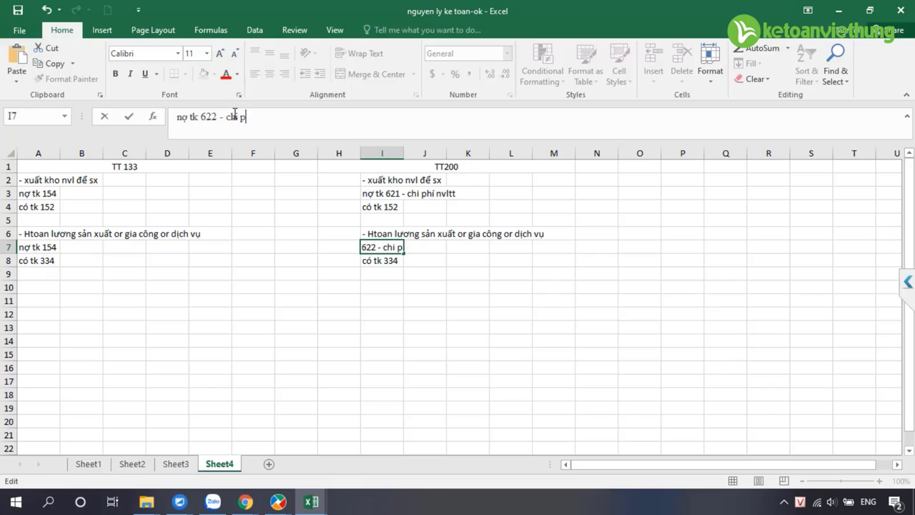
text(hí nvtt)
key(Return)
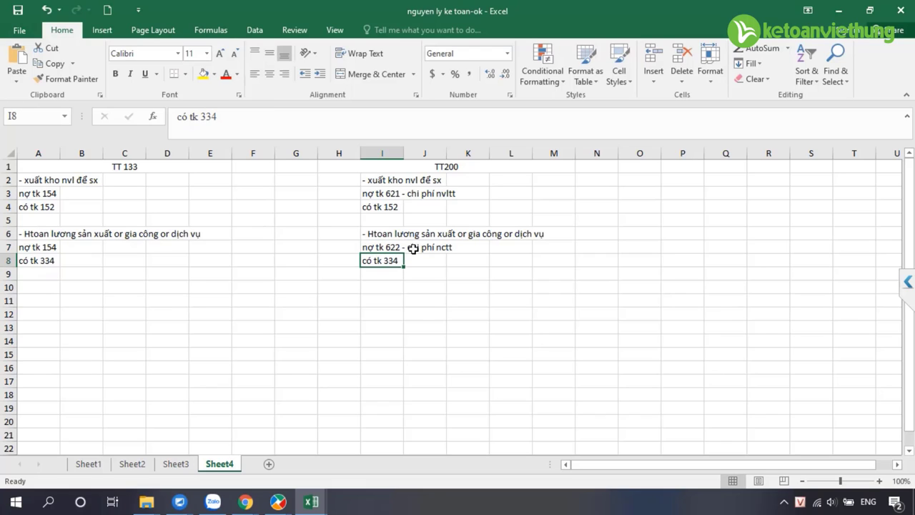
Enter the TT 133 overhead entry in A10:A12: "- chi phí chung: pbo ccdc", "nợ tk 154" and "có 242".
click(29, 287)
text('- c)
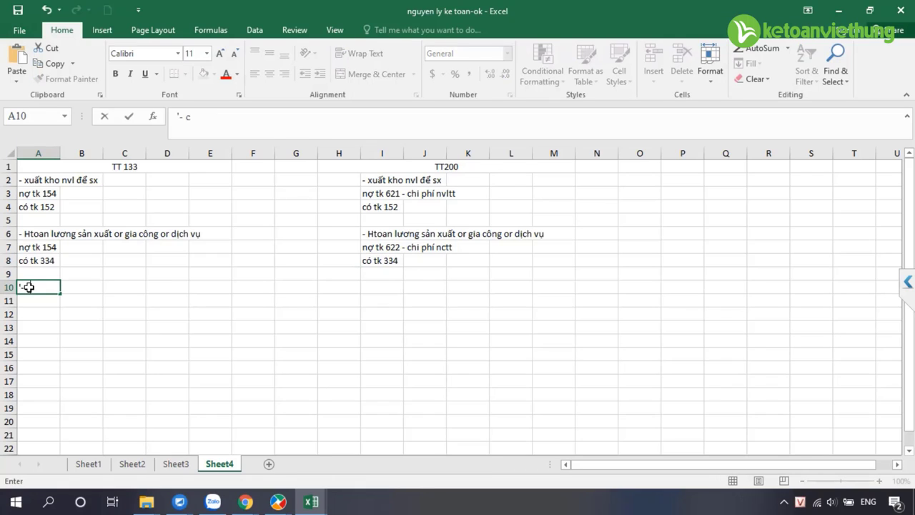
text(hi phí chung: )
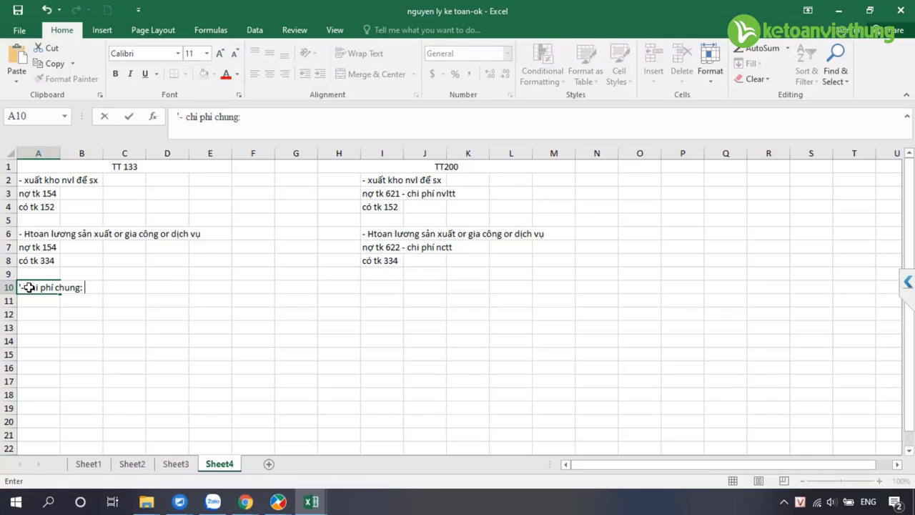
text(pbo ccdc)
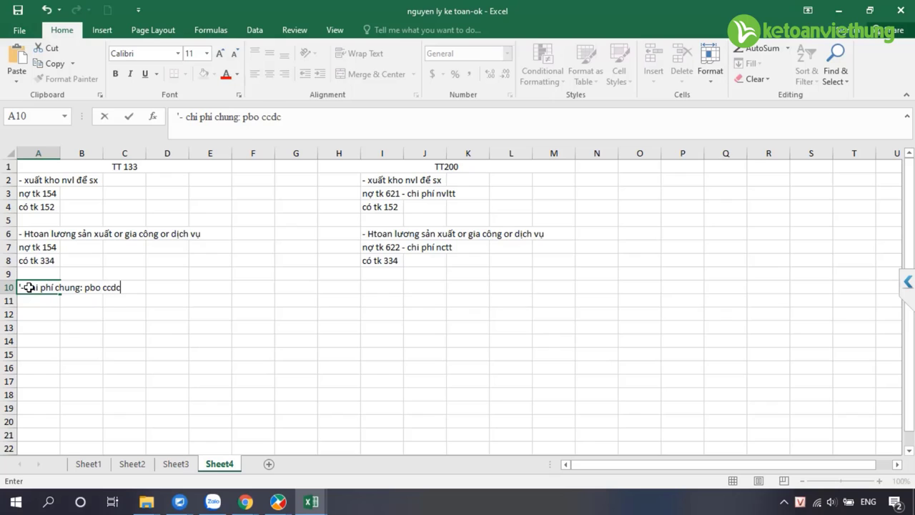
key(Return)
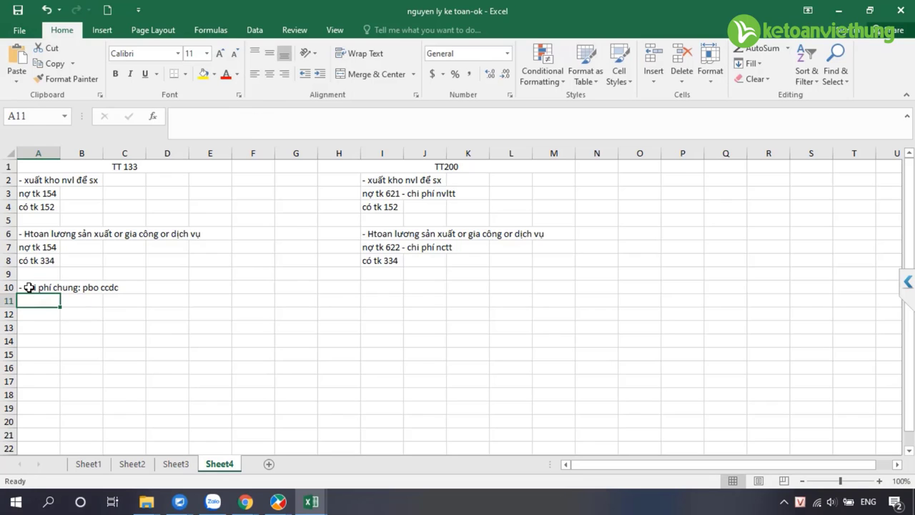
text(nợ tk 1)
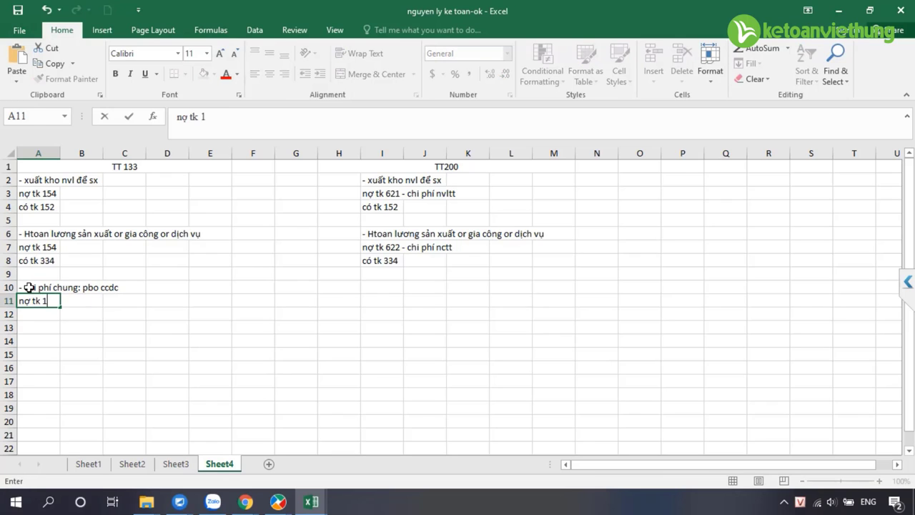
text(54)
key(Return)
text(co)
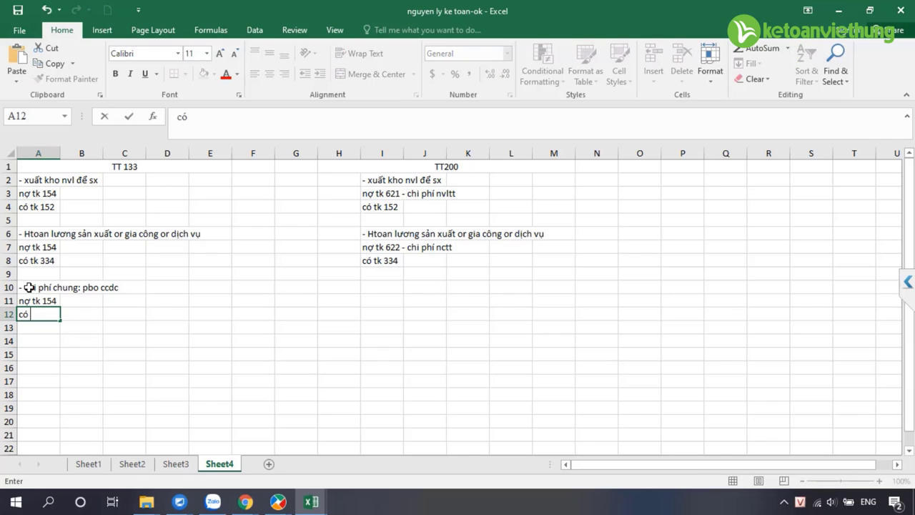
text( 242)
key(Return)
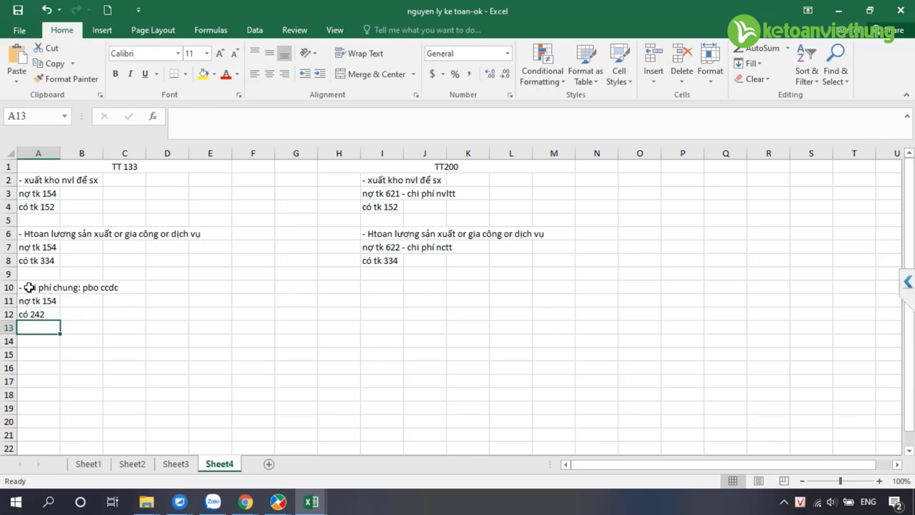
Copy the overhead entry in A10:A12 and paste it as text inside cell I10 under TT200.
drag(29, 287, 35, 315)
key(ctrl+c)
double_click(365, 286)
key(ctrl+v)
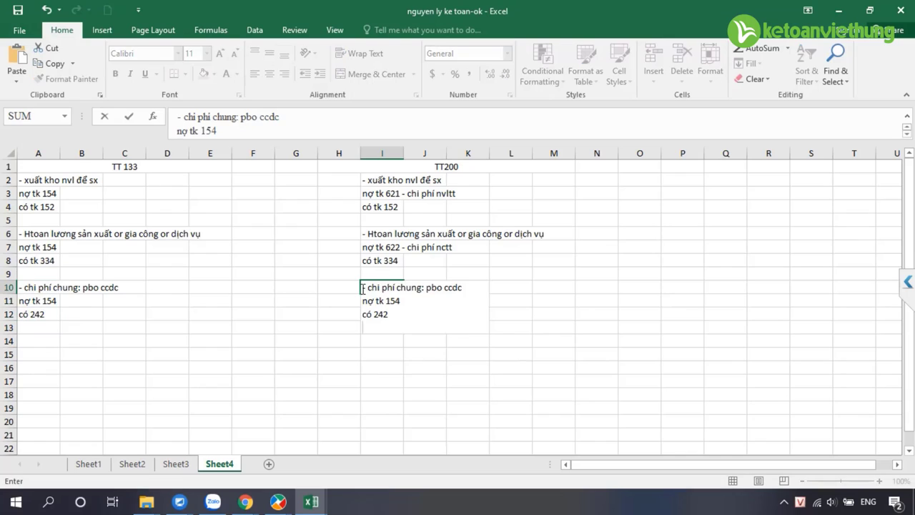
key(Return)
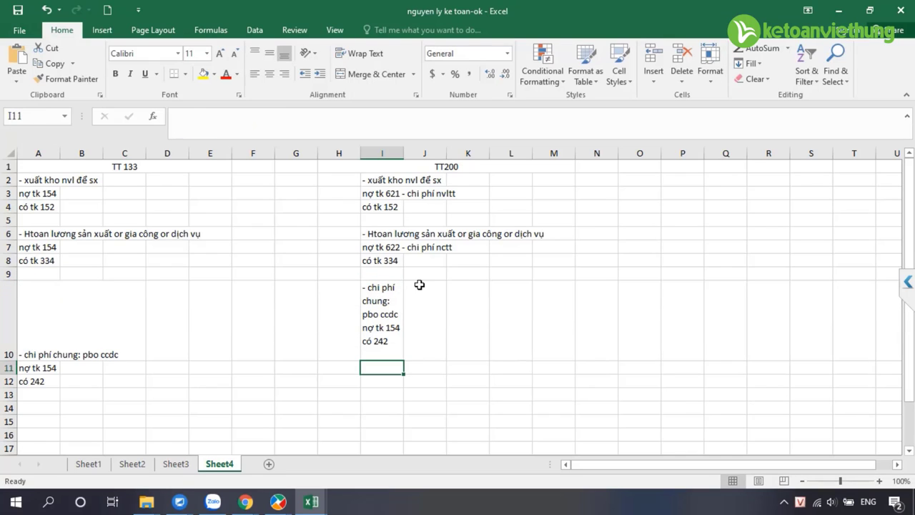
Undo the single-cell paste, place the overhead entry across I10:I12, and set I11 to "nợ tk 6273 - chi phí sxc dụng cụ sx".
key(ctrl+z)
click(231, 119)
key(BackSpace)
key(BackSpace)
key(BackSpace)
text(6273 )
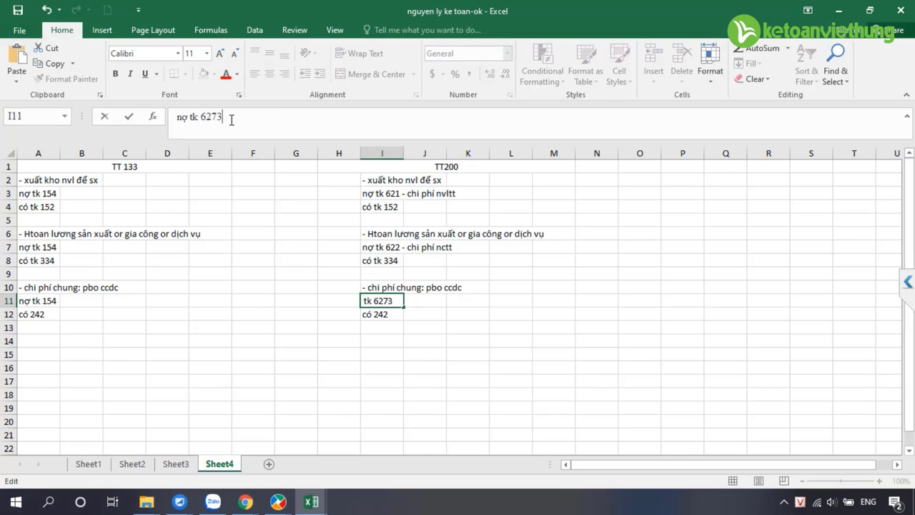
text(- chi phi)
text( sxc )
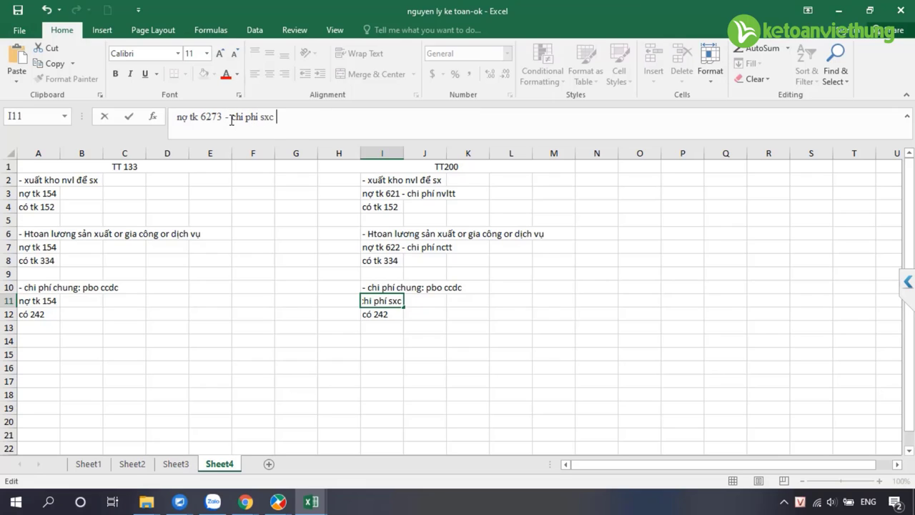
text(dụng cu)
text( sx)
key(Return)
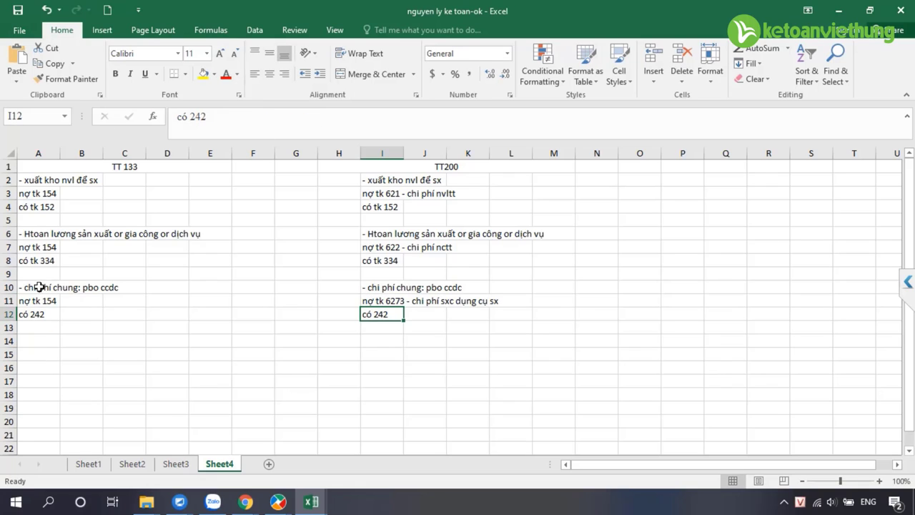
Copy the TT 133 overhead entry in A10:A12 to A14:A16 and change its heading to "- chi phí chung: kh tscd".
drag(39, 287, 37, 314)
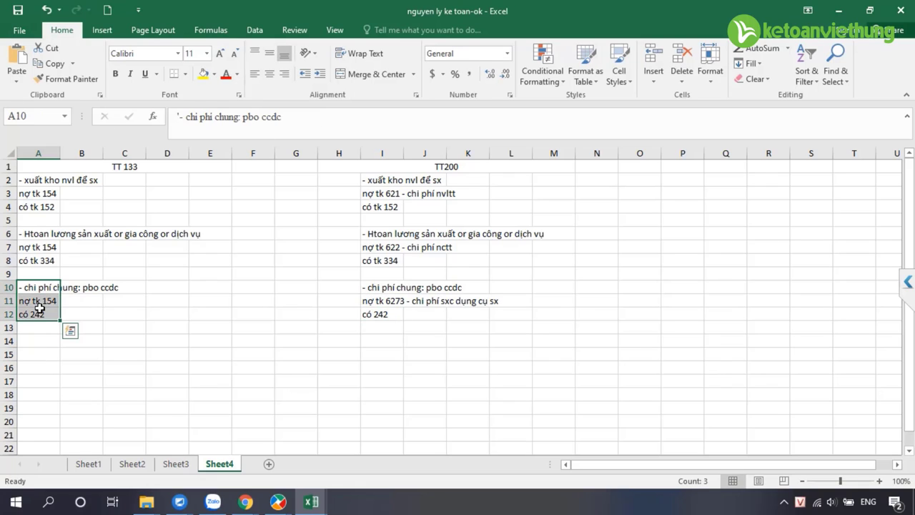
key(ctrl+c)
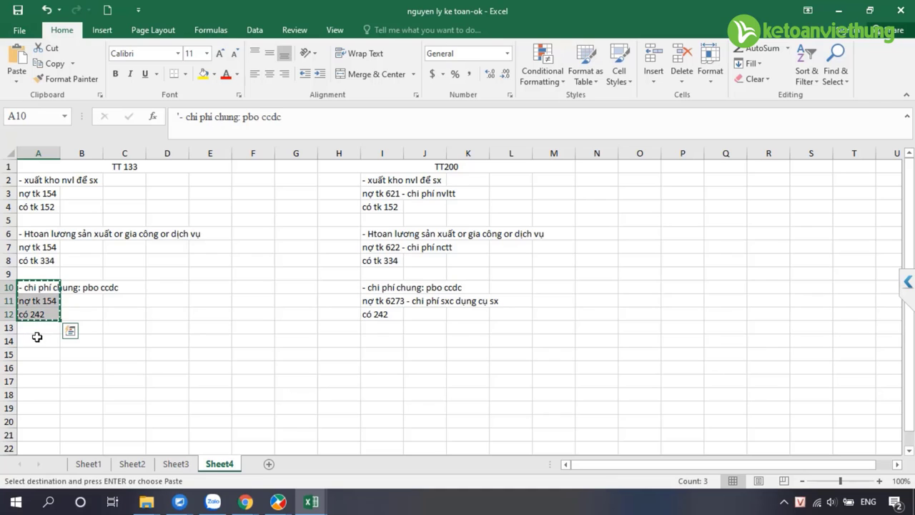
key(Escape)
key(ctrl+c)
click(36, 338)
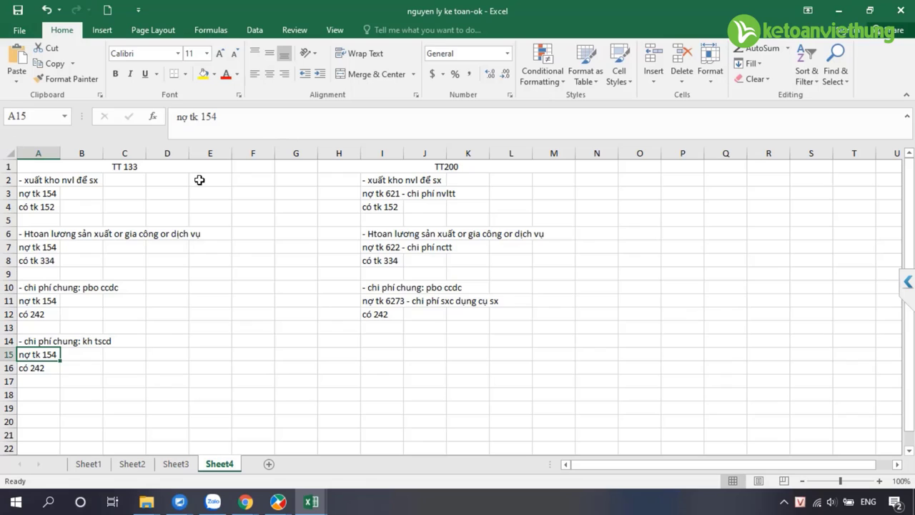
Change the credit line of the TT 133 depreciation entry in A16 to "có 214".
click(32, 368)
click(212, 119)
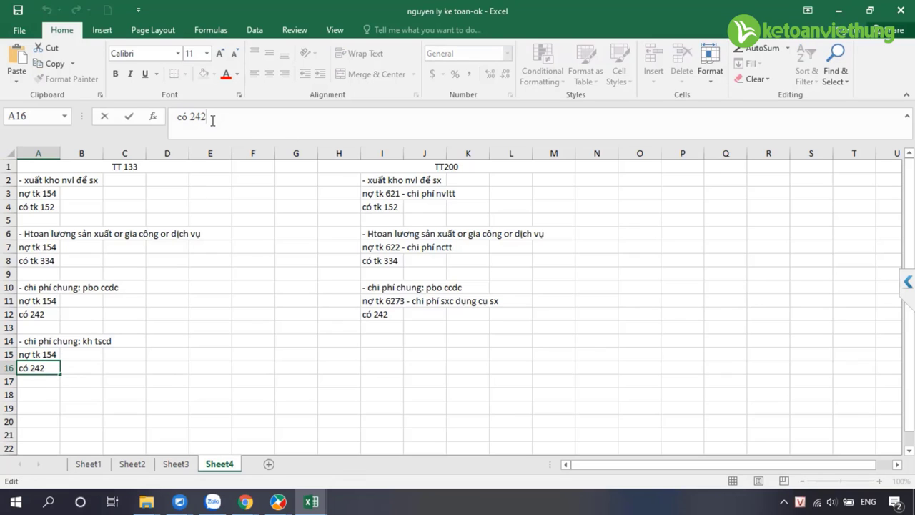
key(BackSpace)
key(BackSpace)
text(14)
key(Return)
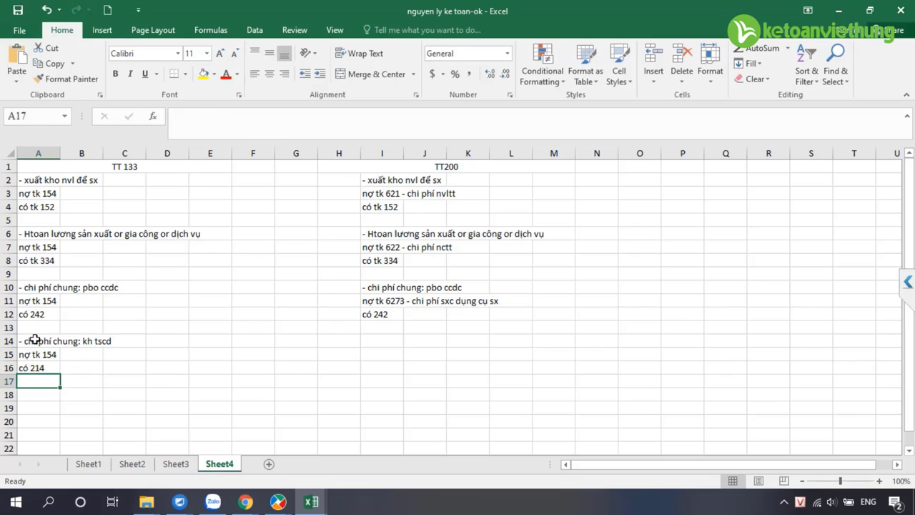
Copy the depreciation entry in A14:A16 to the TT200 side, starting at I14.
drag(35, 339, 35, 368)
key(ctrl+c)
key(ctrl+c)
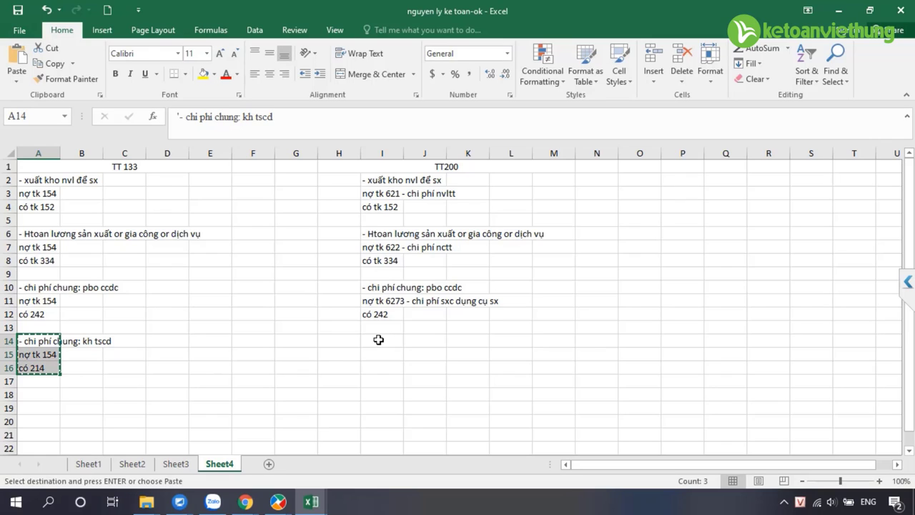
click(378, 339)
key(ctrl+v)
Change the TT200 depreciation debit line in I15 to "nợ tk 6274 -chi phí sxc khấu hao".
click(386, 368)
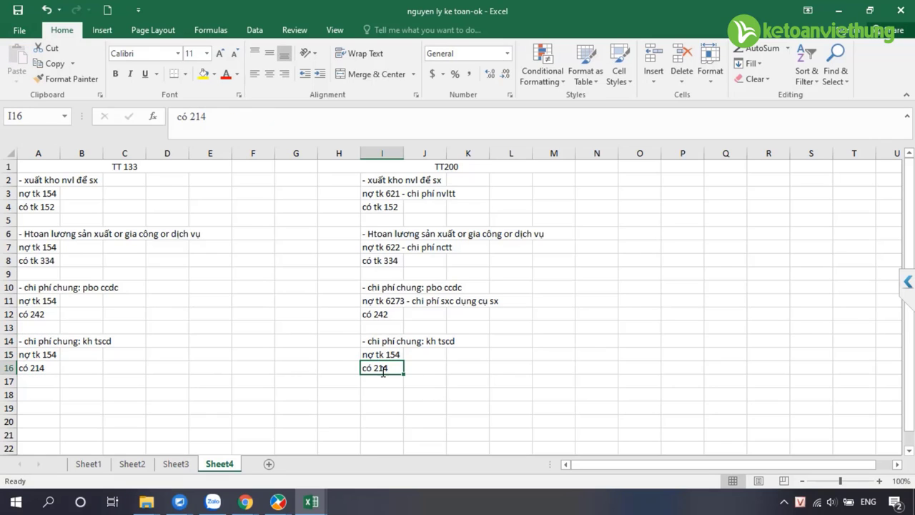
double_click(379, 367)
click(384, 353)
double_click(391, 354)
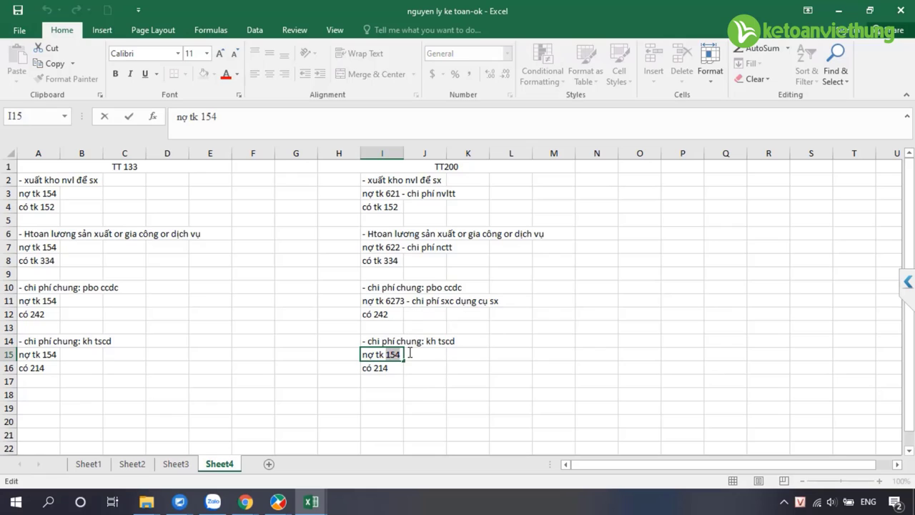
text(6274  -chi ph)
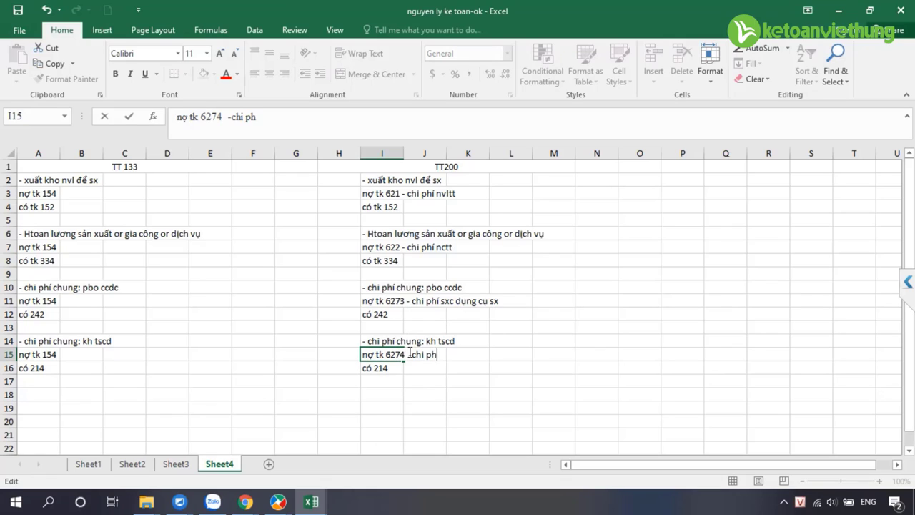
text(í sxc khấu hao)
key(Return)
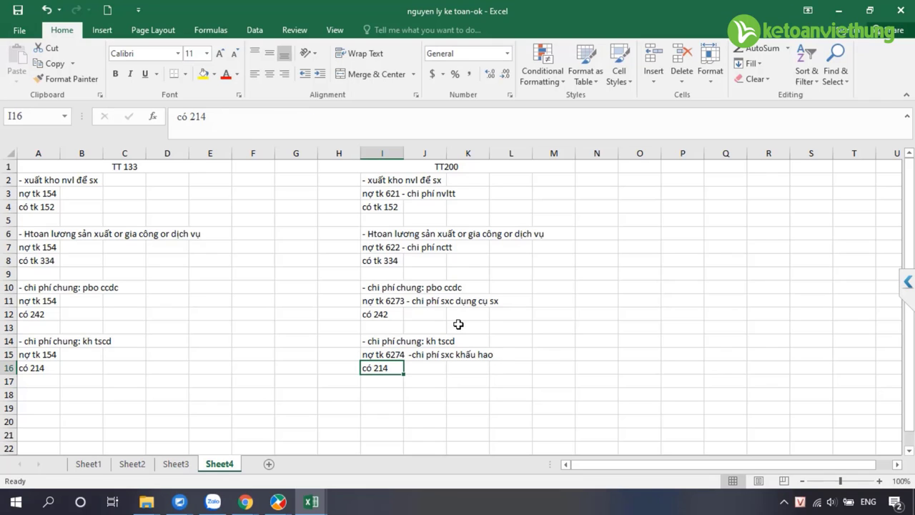
Enter another TT 133 overhead entry in A18:A20: "- chi phí chung khác mua ngoài", "nợ tk 154" and "có tk 111, 331".
drag(36, 342, 48, 367)
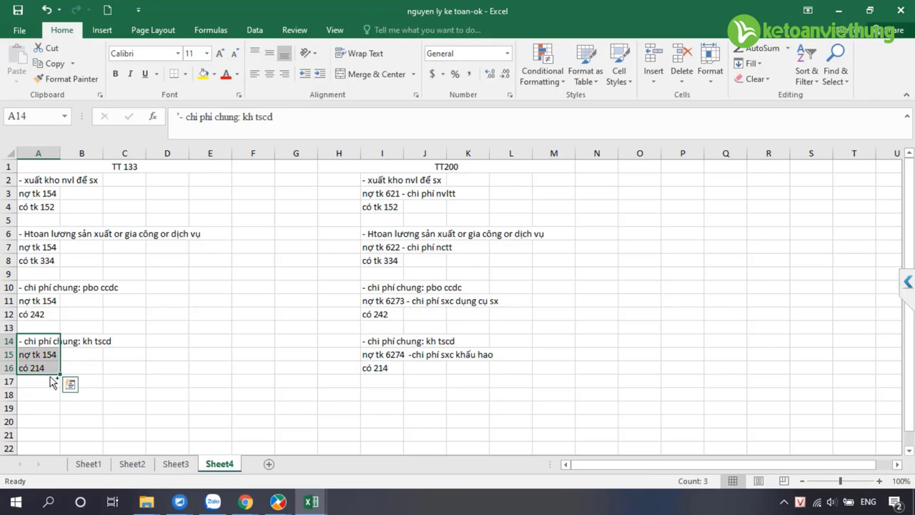
key(ctrl+q)
click(37, 392)
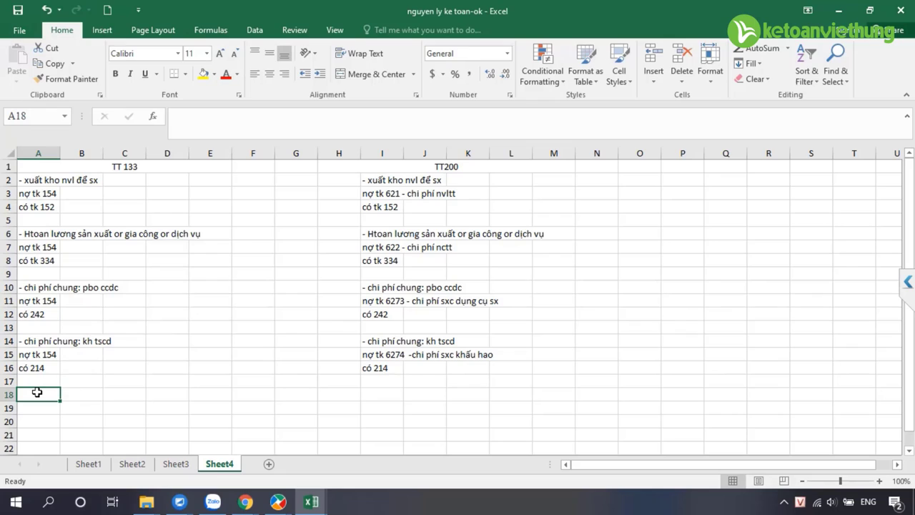
text('- chi ph)
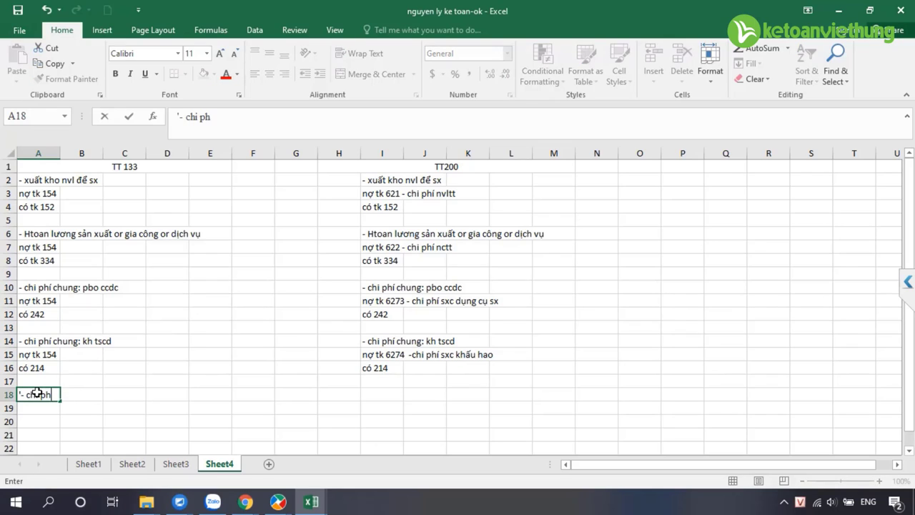
text(í chung khá)
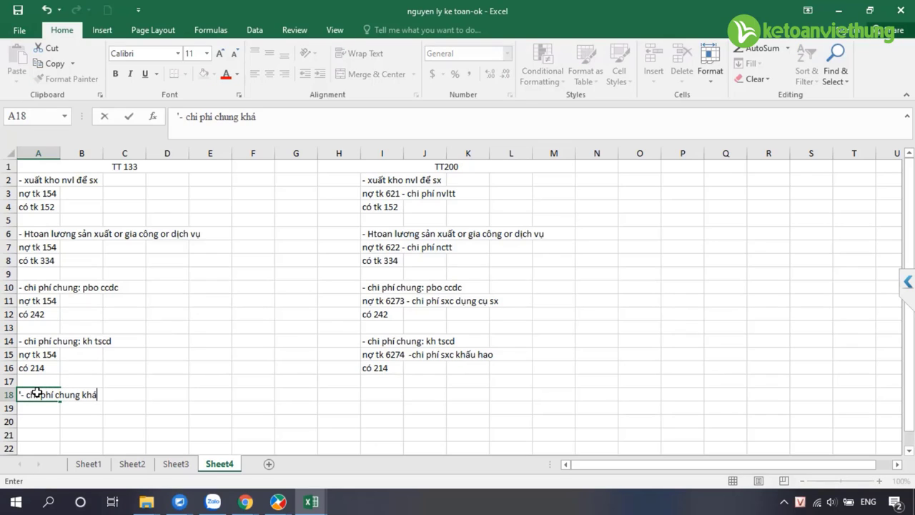
text(c mua ngoa)
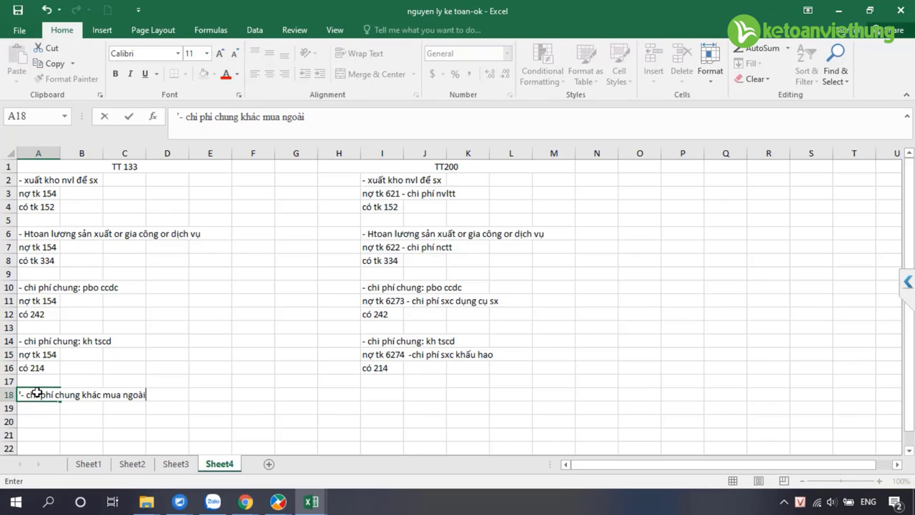
key(Return)
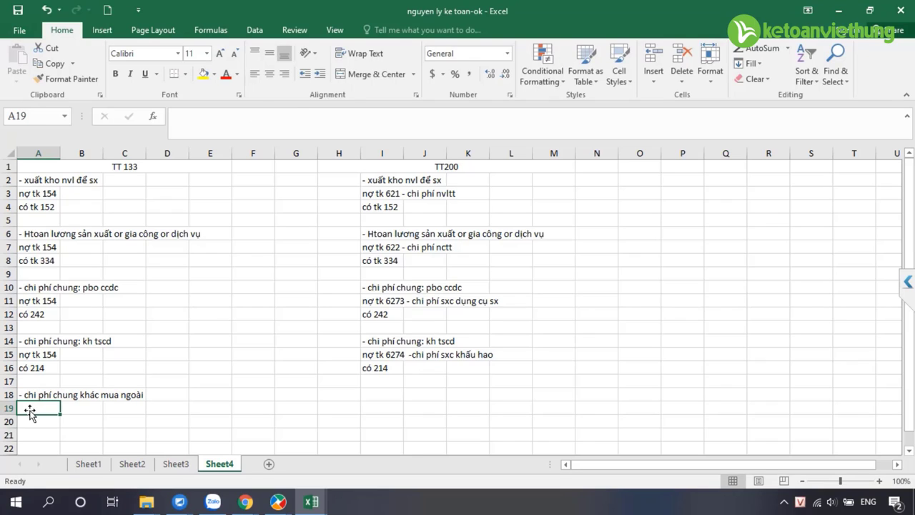
text(nợ tk 1)
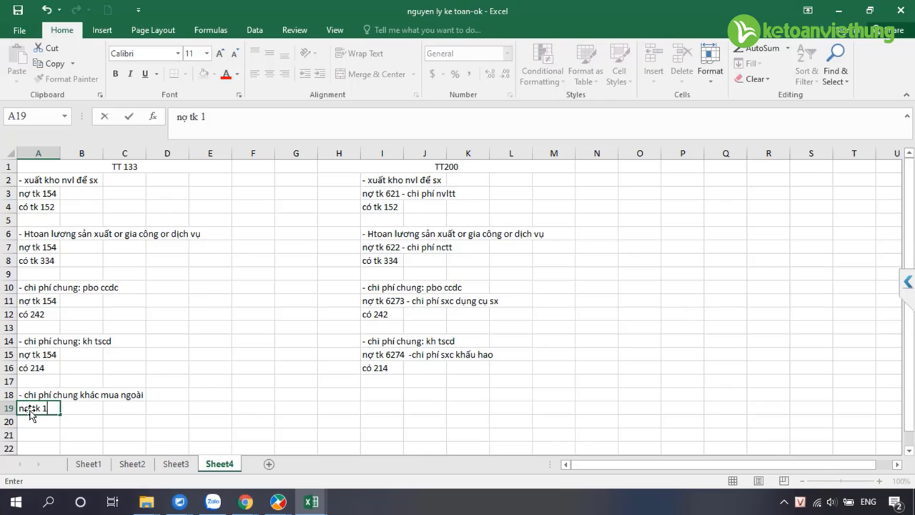
text(54)
key(Return)
text(có tk)
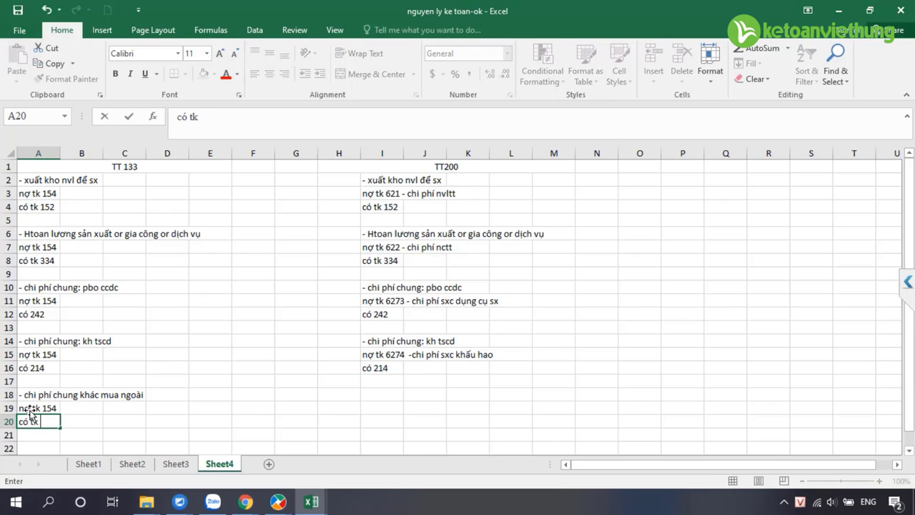
text( 111, 331)
key(Return)
Copy the entry in A18:A20 to I18:I20 under TT200 and make the heading in I18 plain text instead of a formula.
click(30, 414)
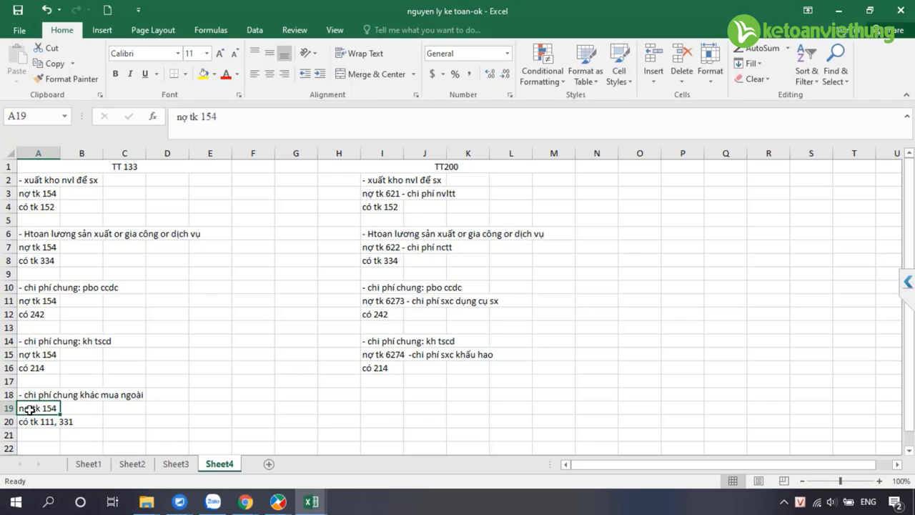
drag(30, 395, 30, 422)
key(ctrl+c)
click(382, 393)
key(ctrl+v)
click(183, 114)
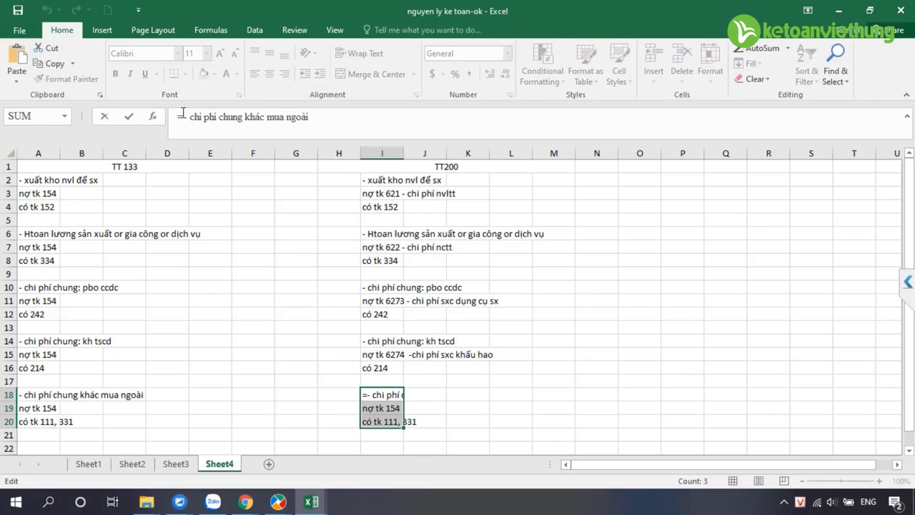
key(BackSpace)
text(')
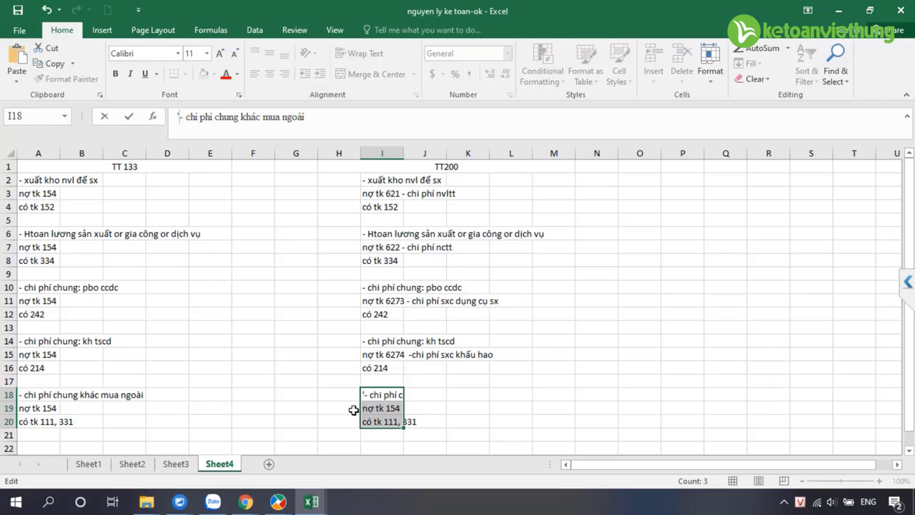
Change the TT200 debit line in I19 to "nợ tk 6277 or 6278".
click(384, 406)
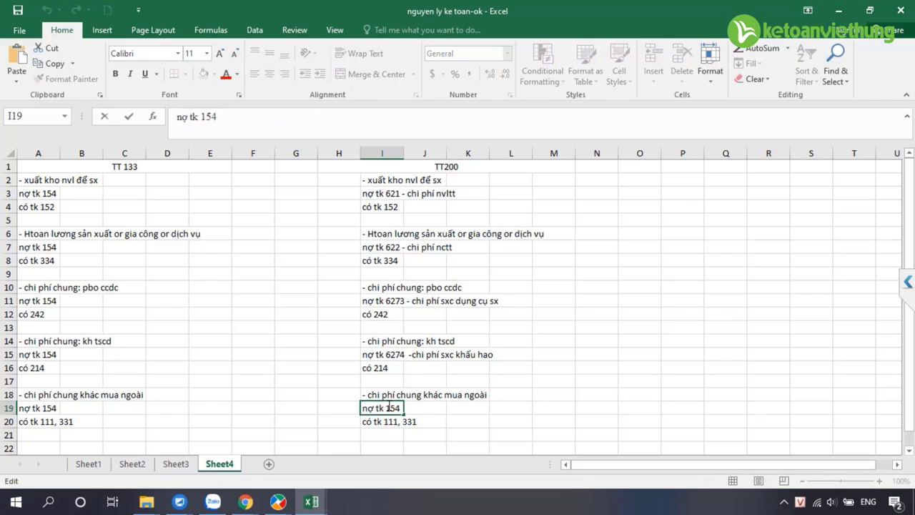
double_click(399, 407)
text(6277 or 6278)
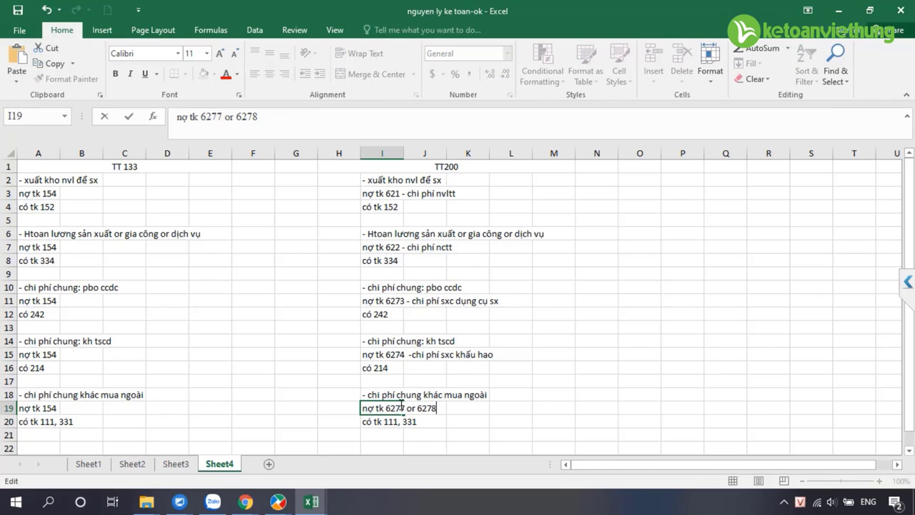
key(Return)
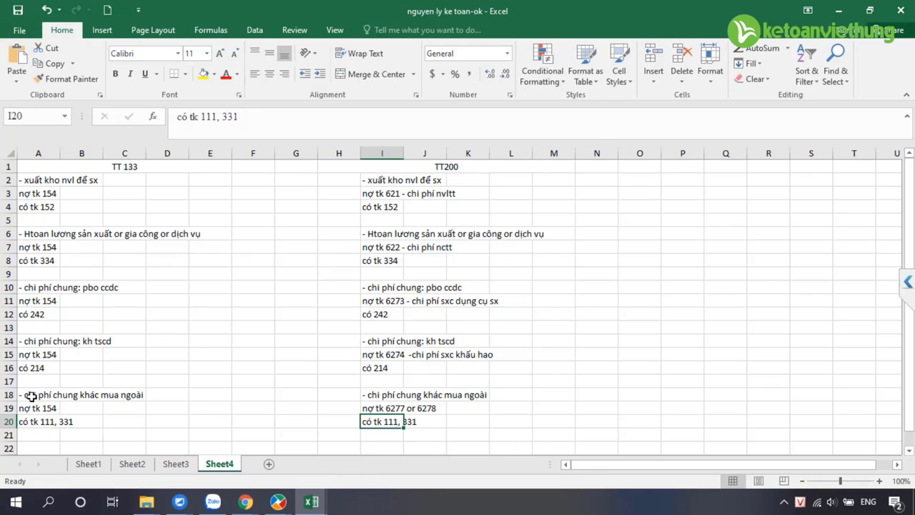
Bold the TT200 debit lines for materials, wages and allocated tools in I3, I7 and I11.
click(123, 165)
click(435, 166)
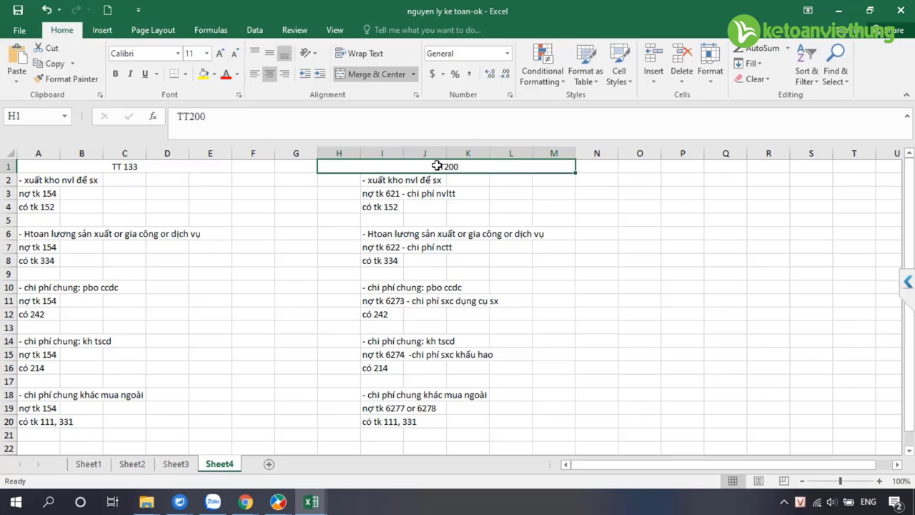
click(389, 193)
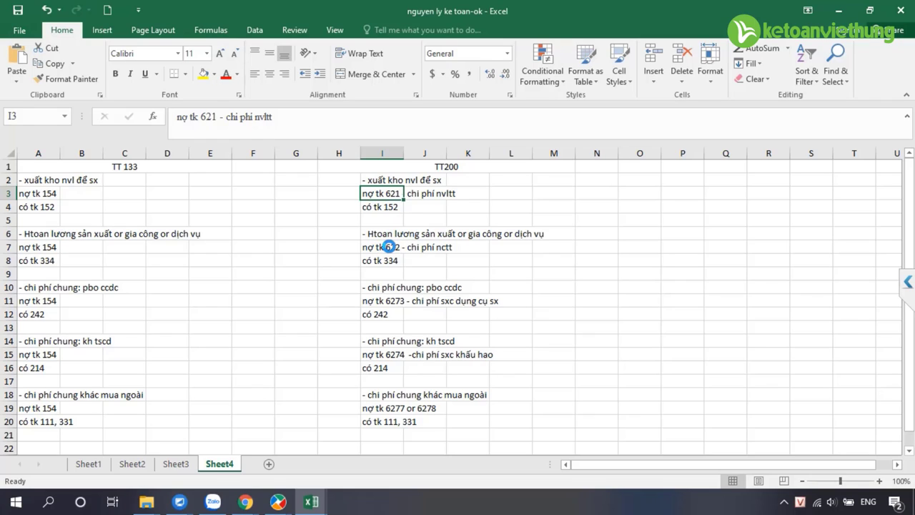
key(ctrl+b)
click(388, 247)
key(ctrl+b)
click(384, 303)
key(ctrl+b)
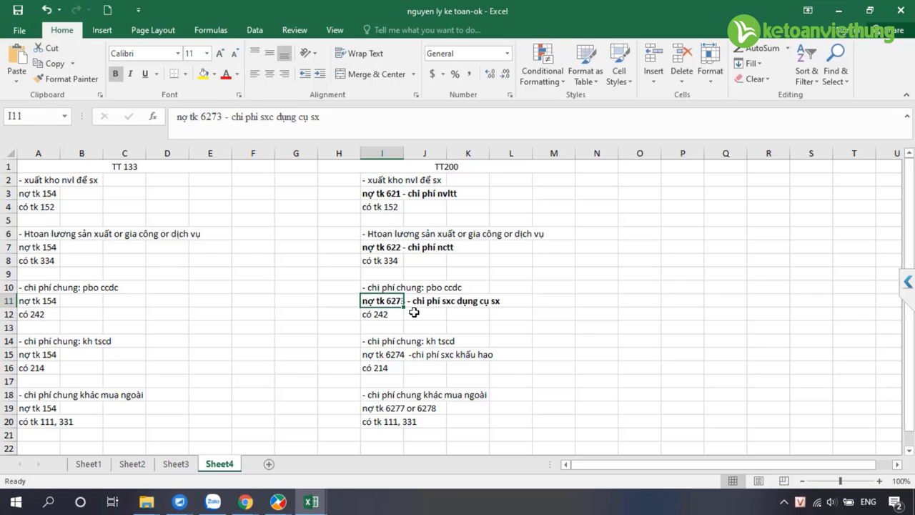
Bold the matching TT 133 debit lines "nợ tk 154" in A3, A7 and A11.
click(39, 193)
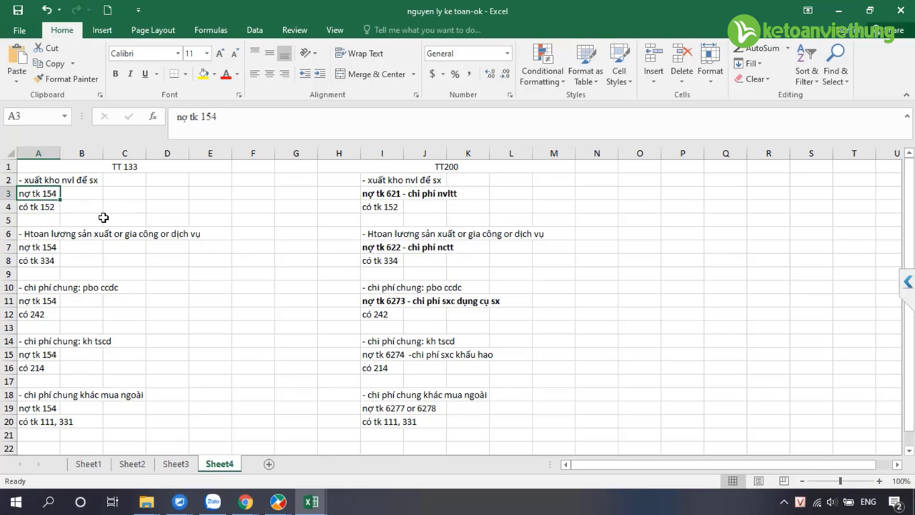
key(ctrl+b)
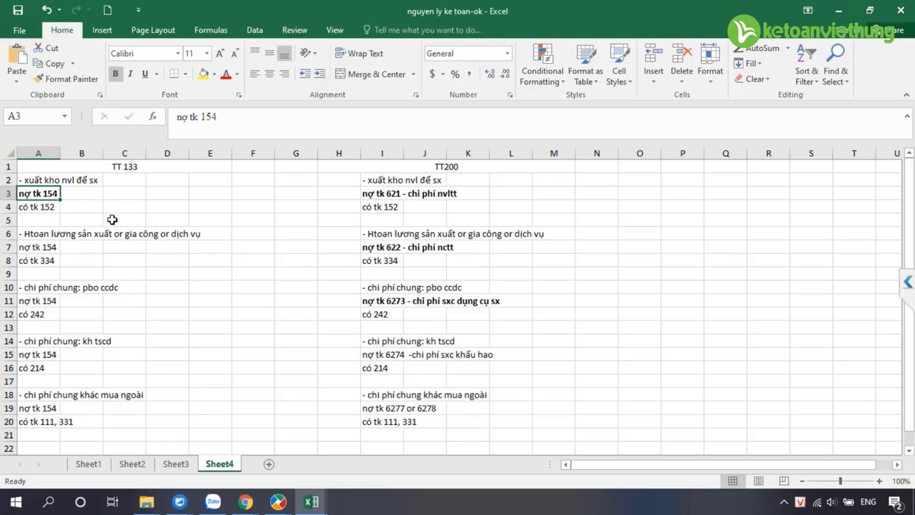
click(44, 247)
key(ctrl+b)
click(36, 304)
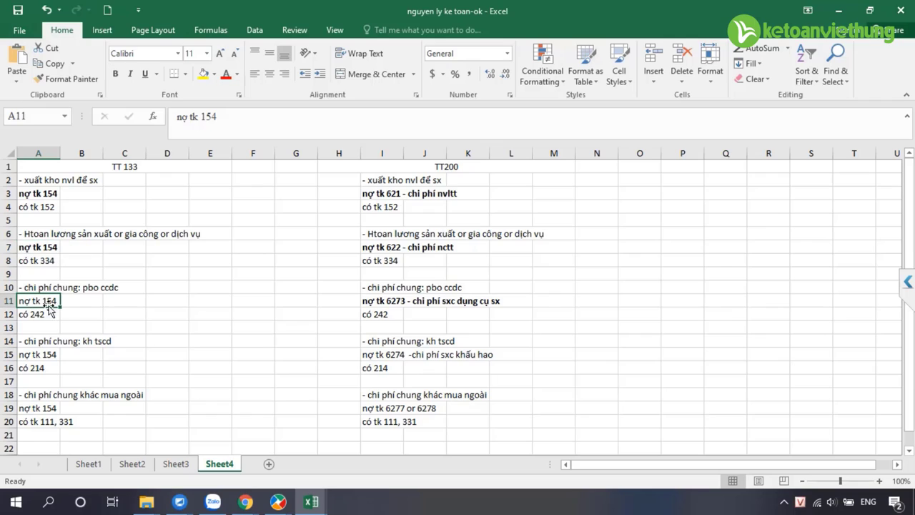
key(ctrl+b)
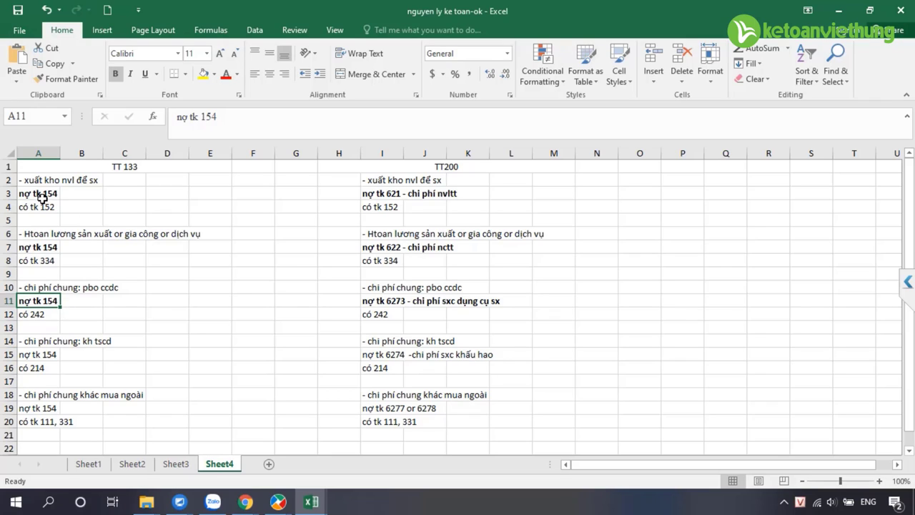
click(136, 193)
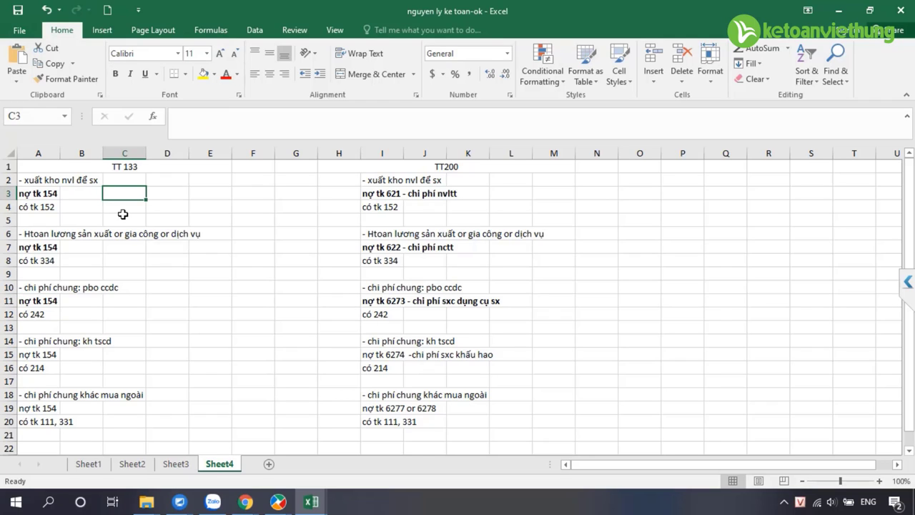
Label the TT 133 debit lines for materials and wages with "nvltt" in C3 and "nctt" in C7.
drag(38, 192, 45, 212)
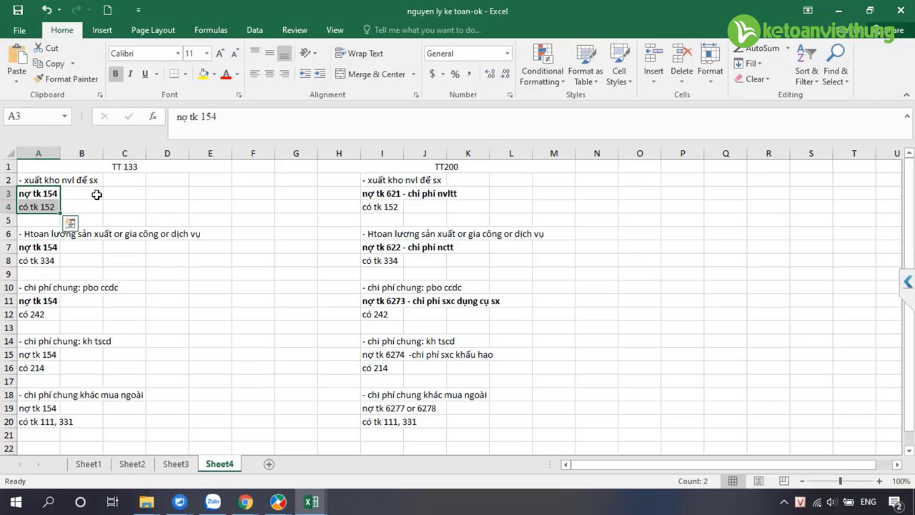
click(43, 195)
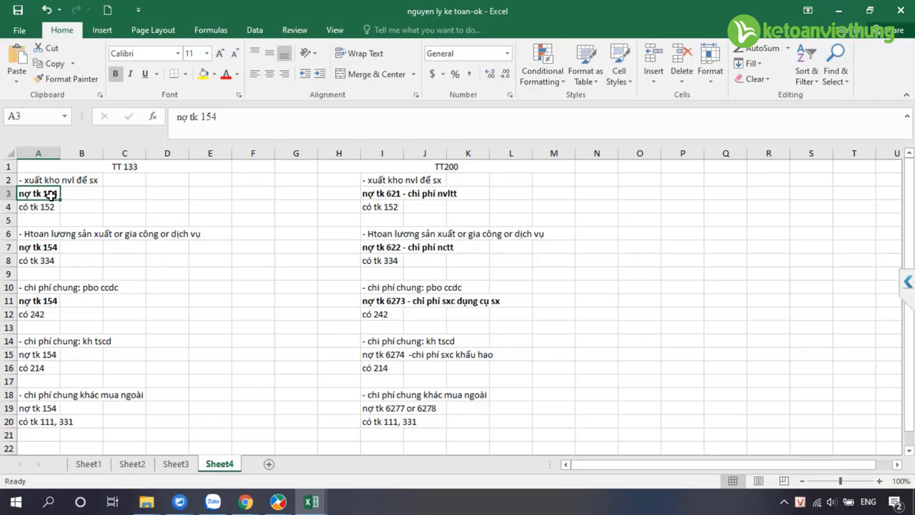
click(134, 193)
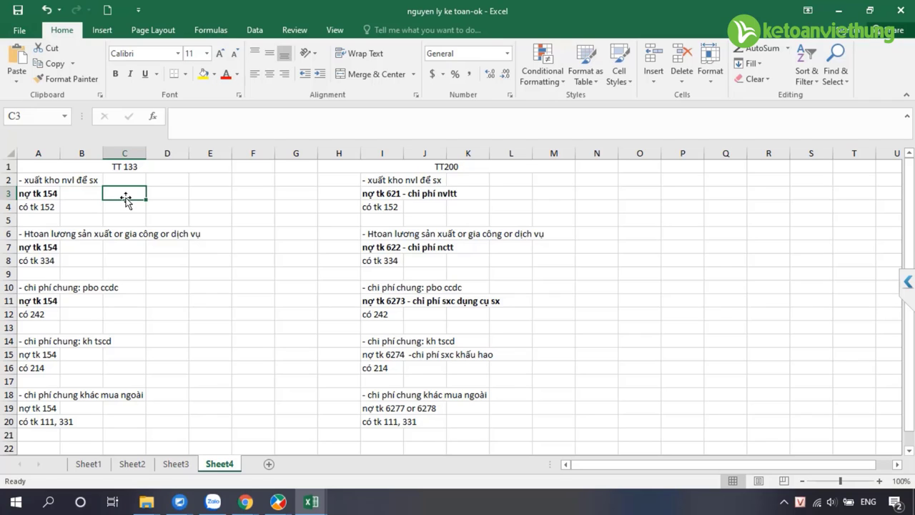
text(nvltt)
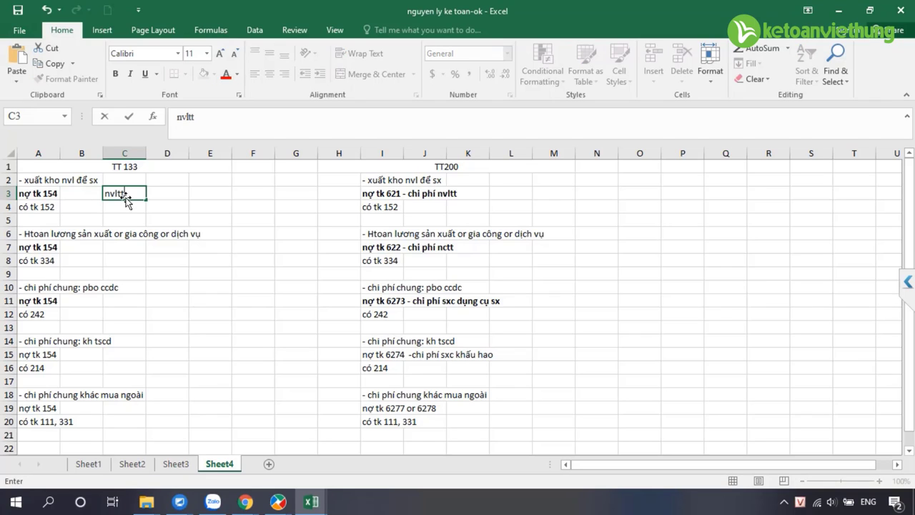
key(Return)
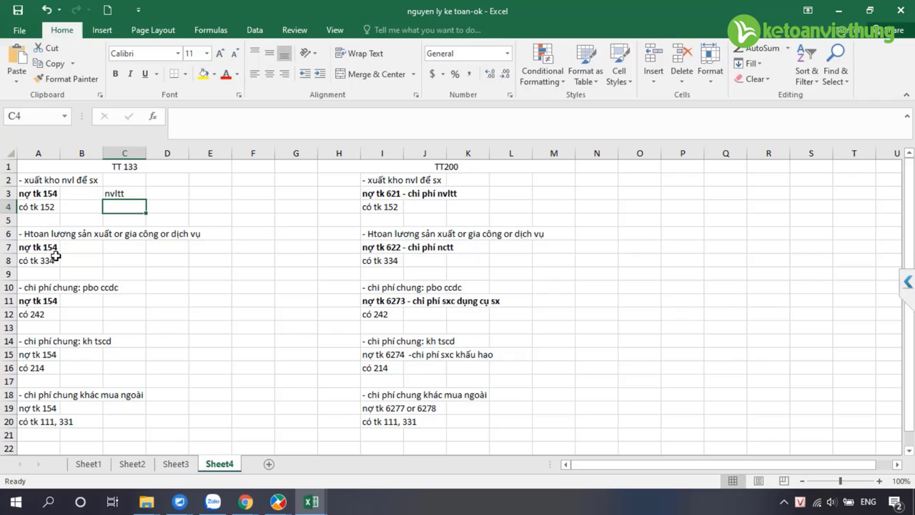
click(122, 248)
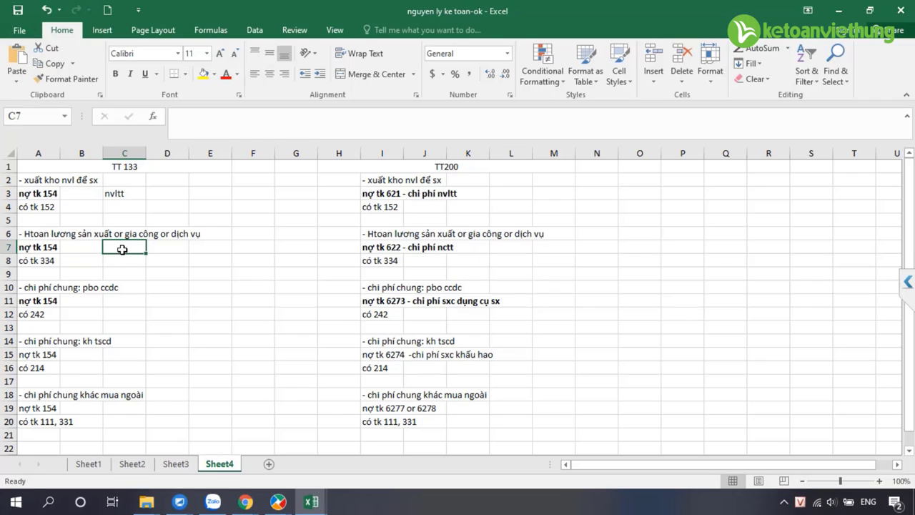
text(nctt)
key(Return)
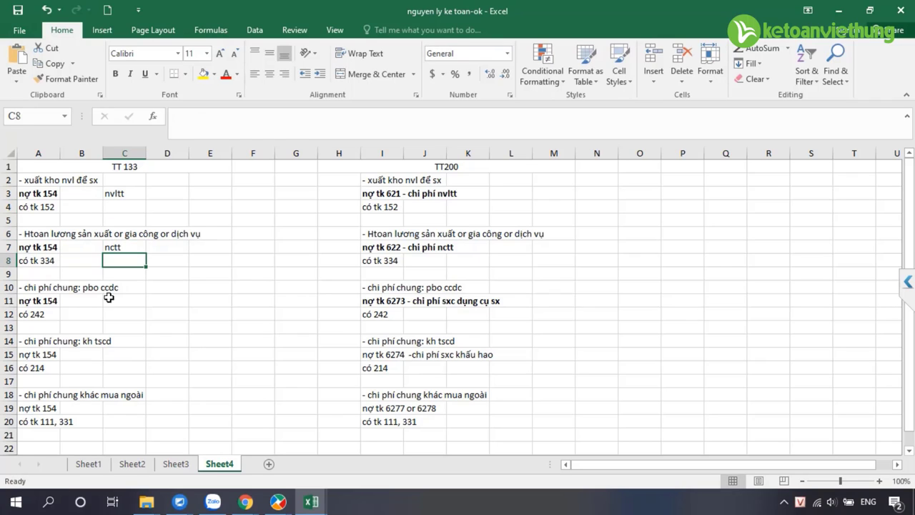
Label the TT 133 debit lines for allocated tools and depreciation with "sxc.dcsx" in C11 and "sxc.kh" in C15.
click(135, 301)
text(sxc)
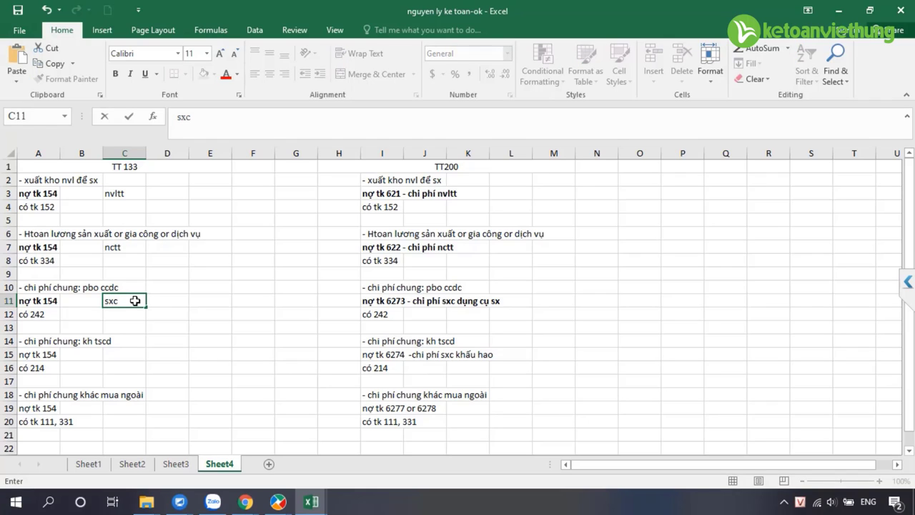
text(.dcsx)
click(133, 356)
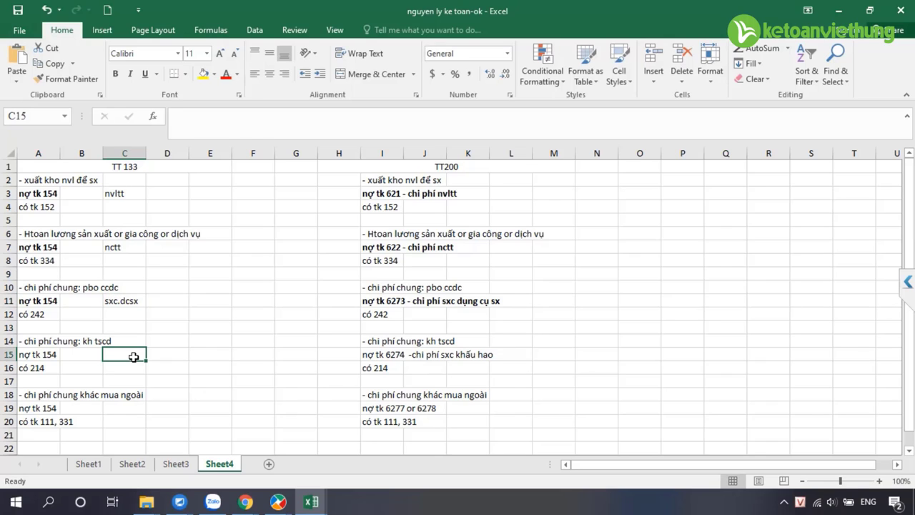
text(sxc.kh)
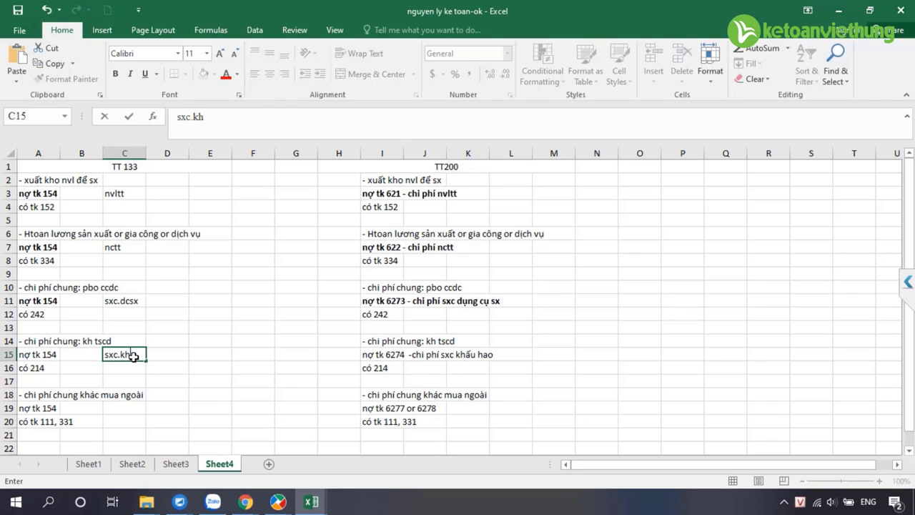
key(Return)
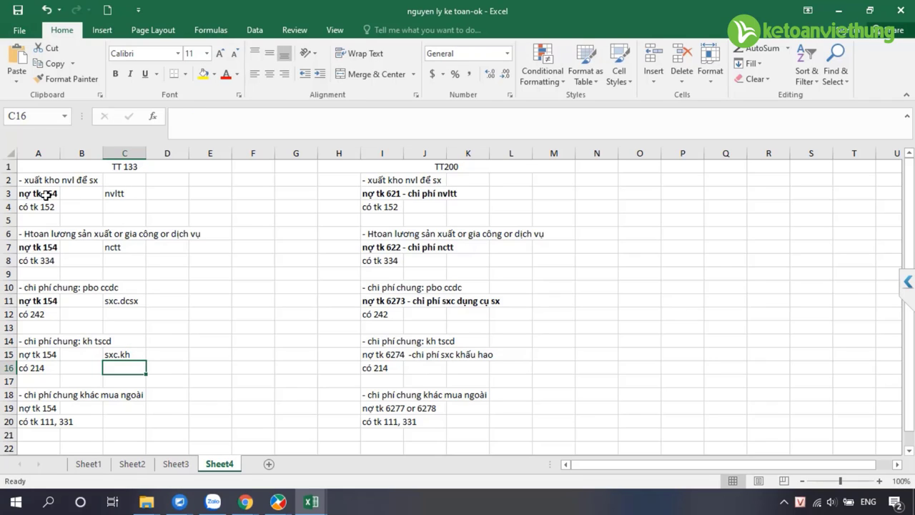
Compare the labelled TT 133 debit lines in rows 3, 7 and 11 with the matching TT200 debit lines.
drag(46, 195, 125, 195)
drag(50, 247, 122, 247)
drag(44, 301, 145, 302)
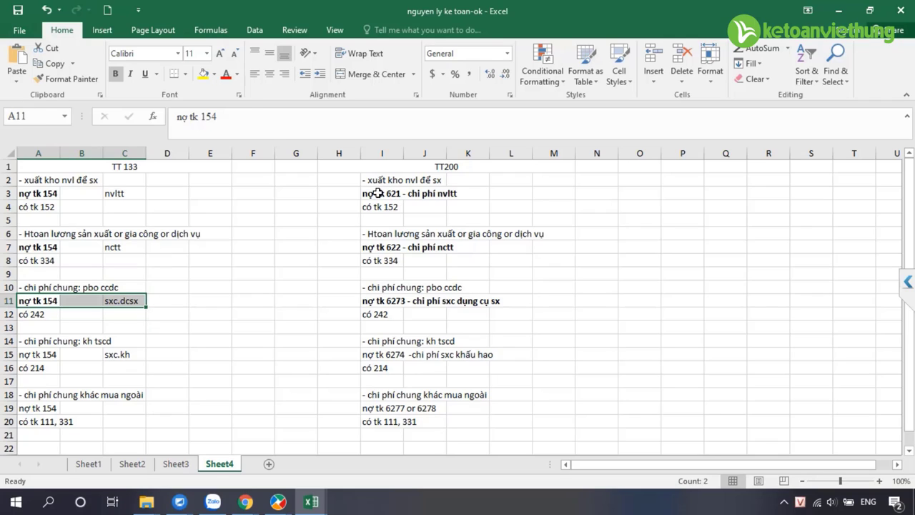
click(377, 193)
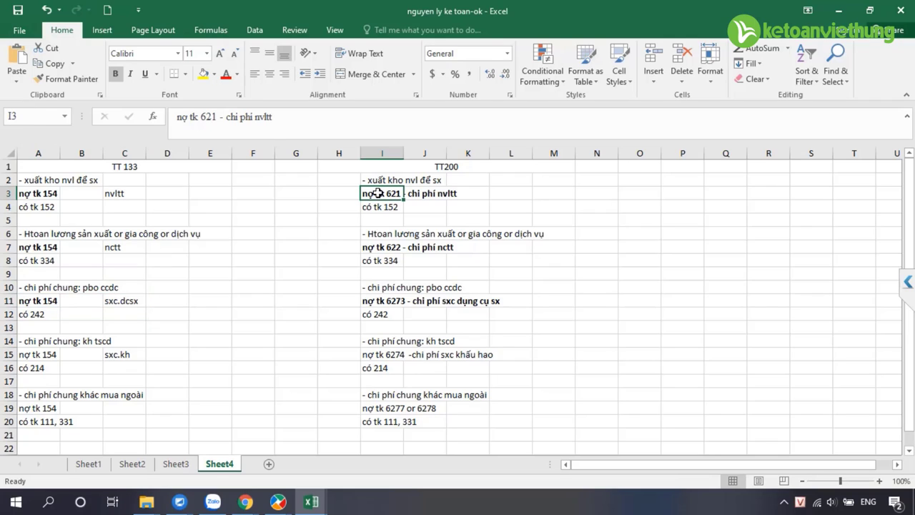
click(450, 194)
click(389, 197)
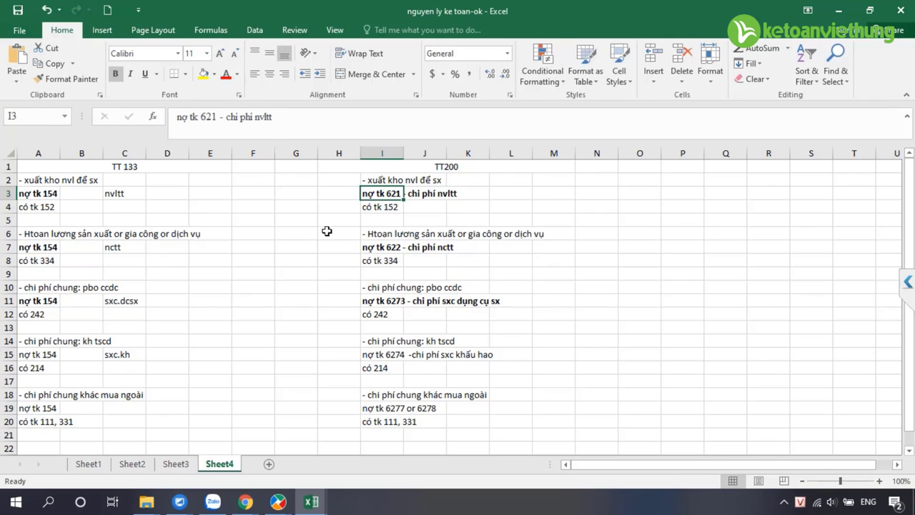
click(395, 247)
drag(386, 303, 475, 300)
click(314, 286)
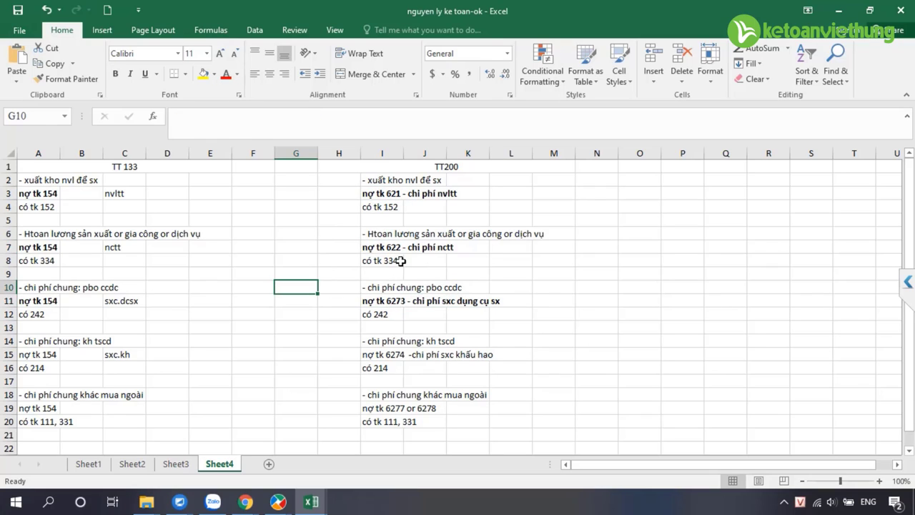
Enter the heading "- kết chuyển chi phí" as plain text in I22 under the TT200 entries.
scroll(418, 354, down, 1)
click(388, 407)
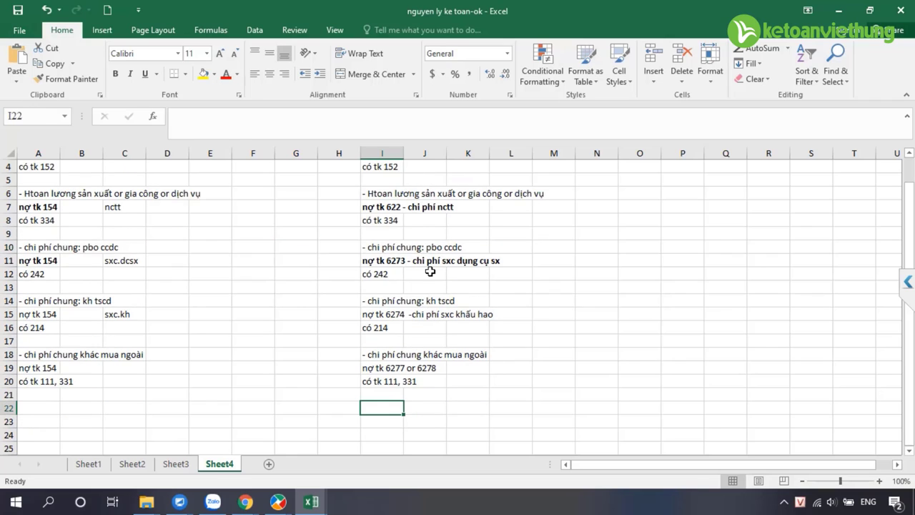
text('-)
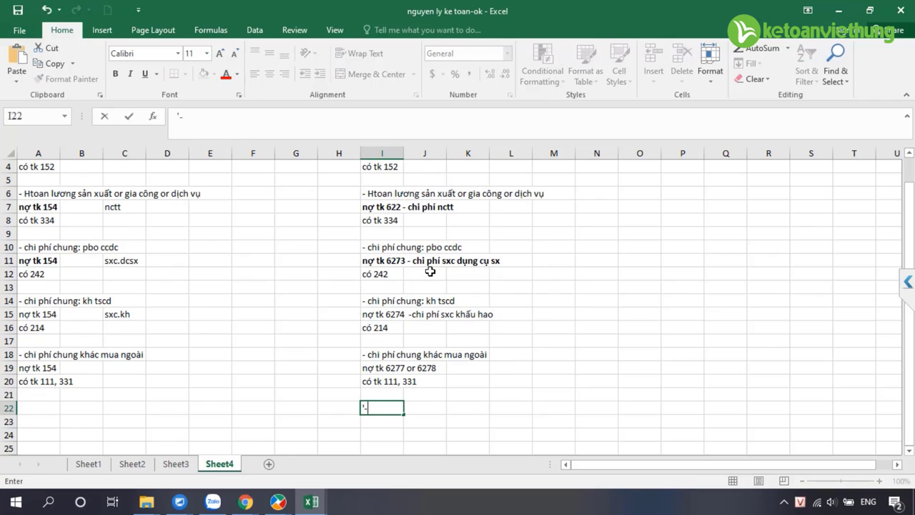
text( ket chuyên)
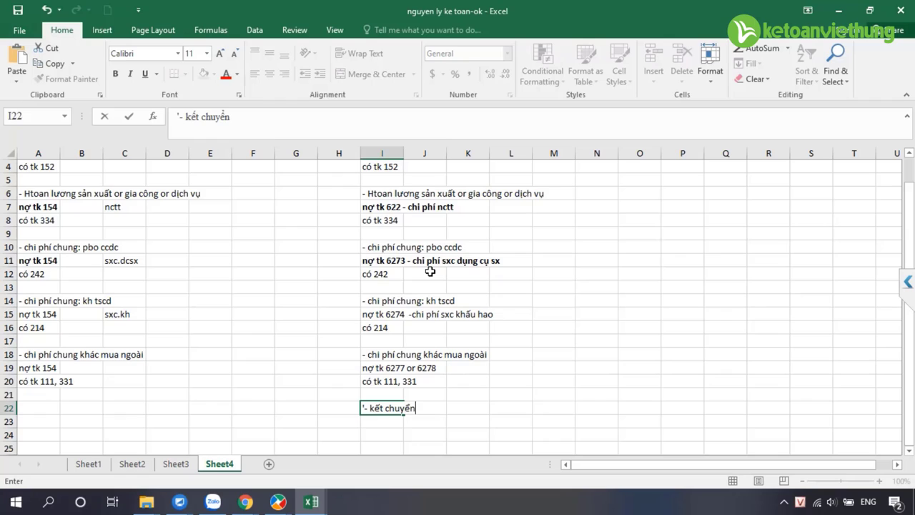
text( chi phí)
key(Return)
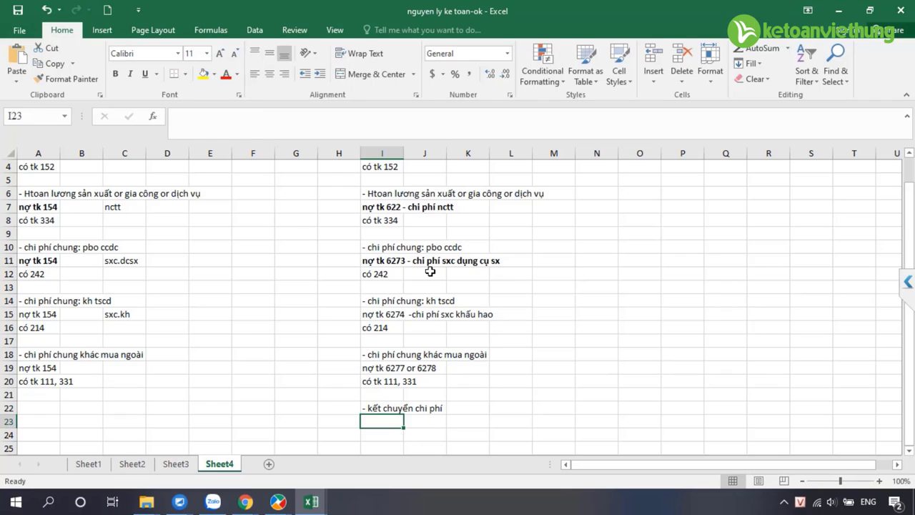
Add the cost transfer entry below its heading: "nợ tk 154" in I23 and "có tk 621, 622, 627" in I24.
text(nợ tk 154)
key(Return)
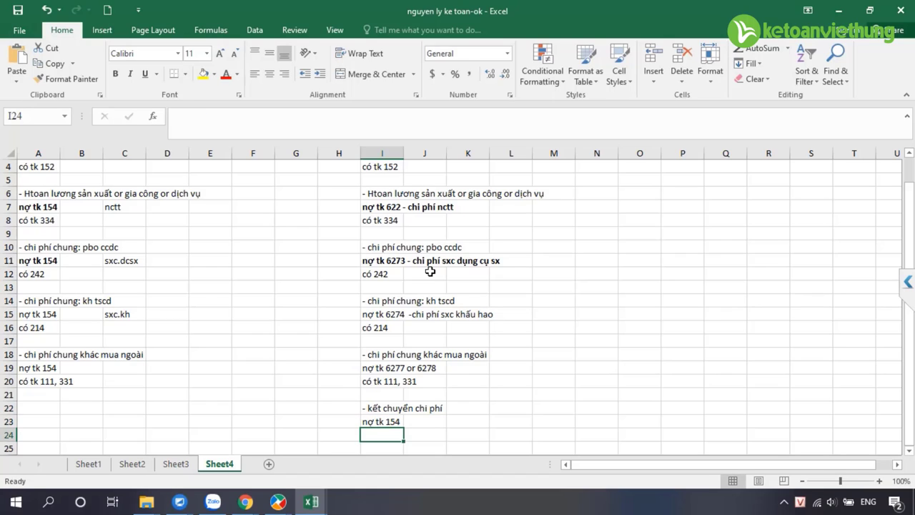
text(có tk 621,)
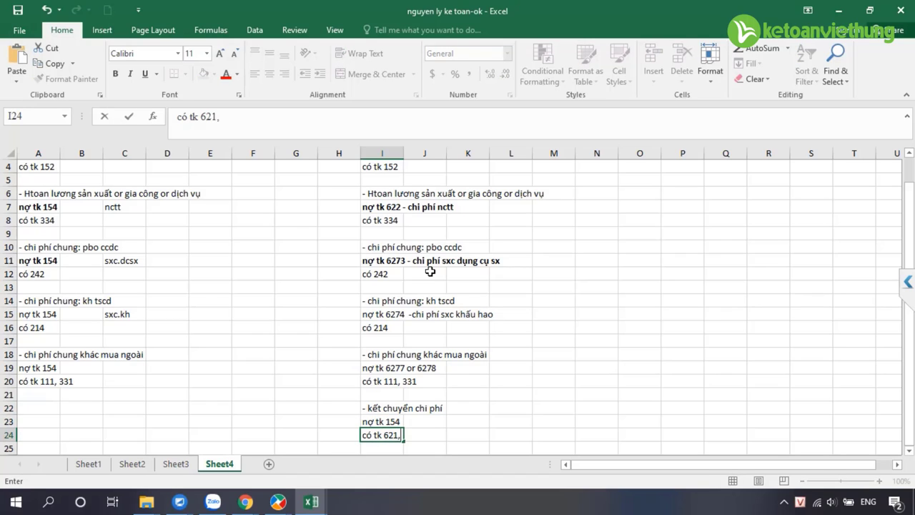
text( 622, 627)
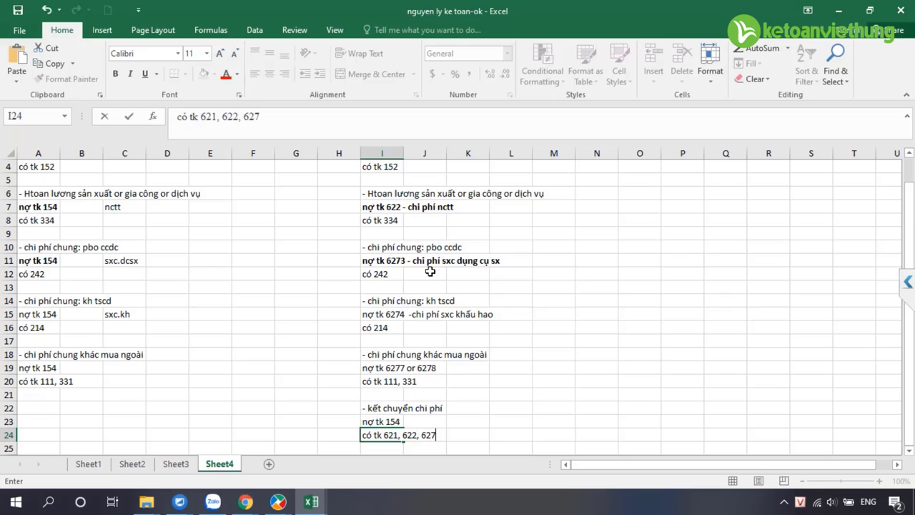
key(Return)
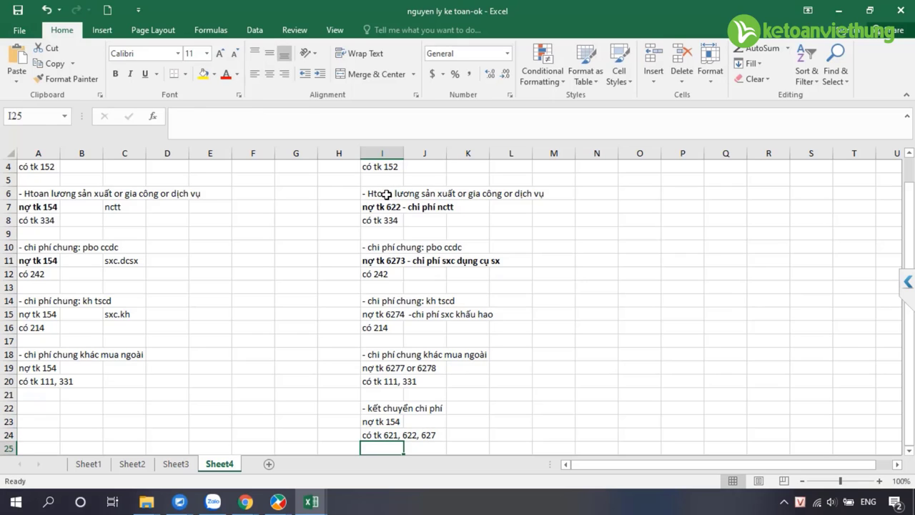
Compare the TT200 cost transfer debit line in I23 with the TT 133 debit lines in A7, A11, A15 and A19.
drag(388, 193, 402, 400)
click(388, 422)
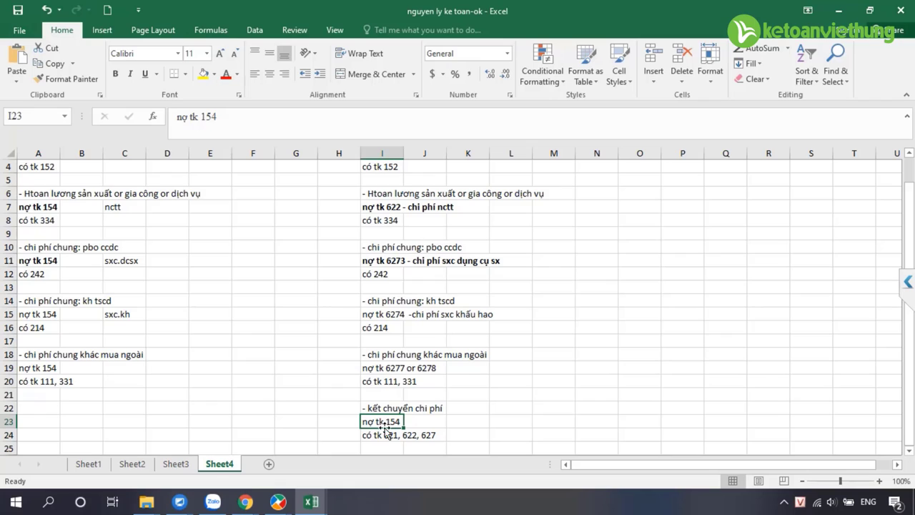
click(36, 197)
click(35, 206)
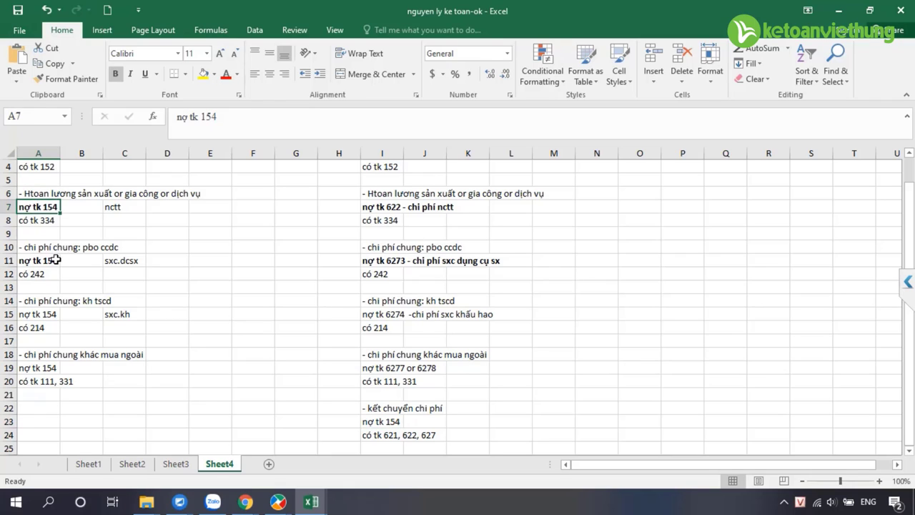
click(56, 260)
click(40, 317)
click(48, 368)
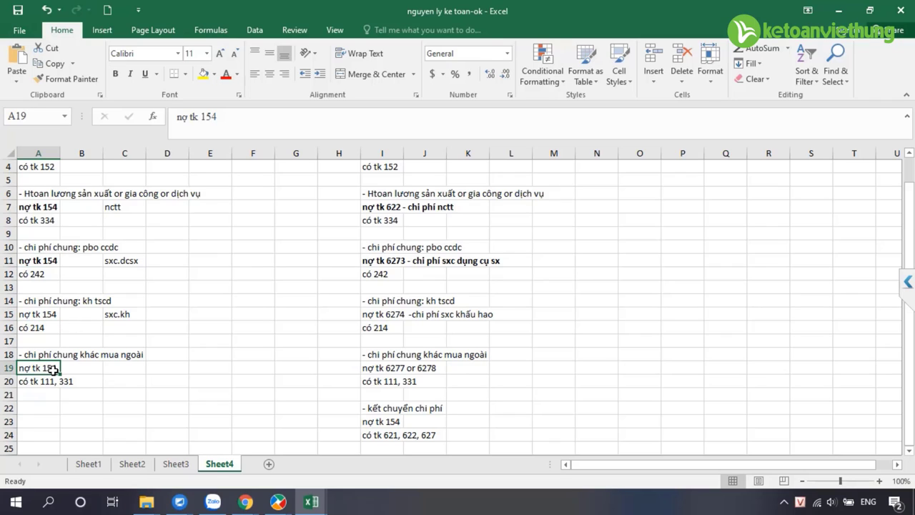
click(373, 421)
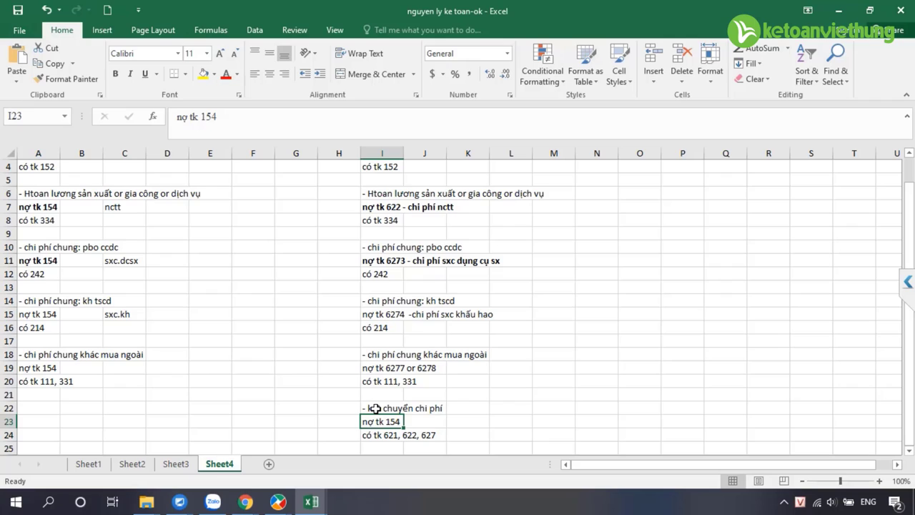
Check the transfer entry's credit accounts in I24 against the TT200 debit lines, and review the TT 133 entries in column A.
click(381, 434)
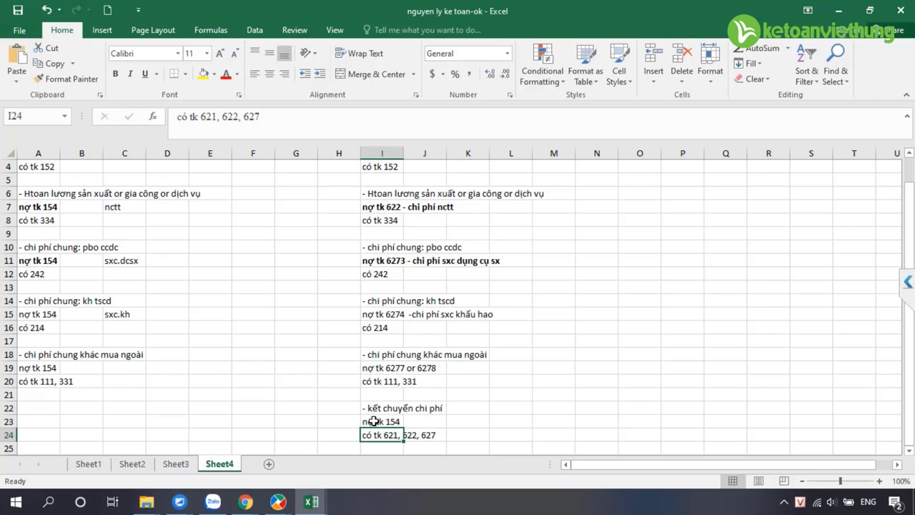
drag(384, 435, 423, 435)
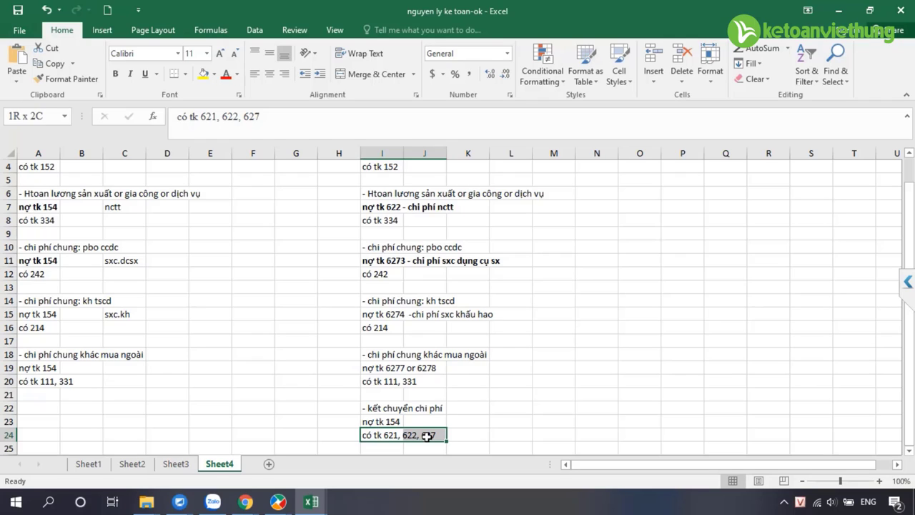
click(379, 422)
click(381, 208)
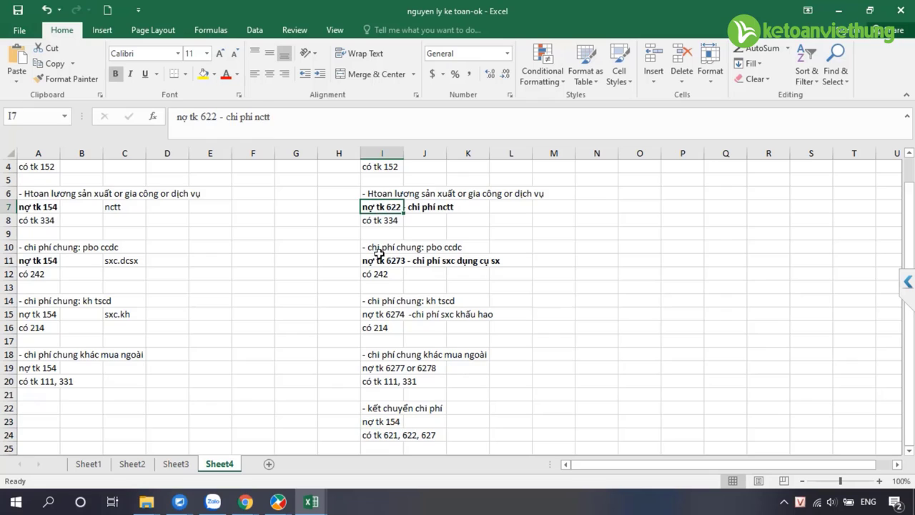
click(379, 260)
click(383, 315)
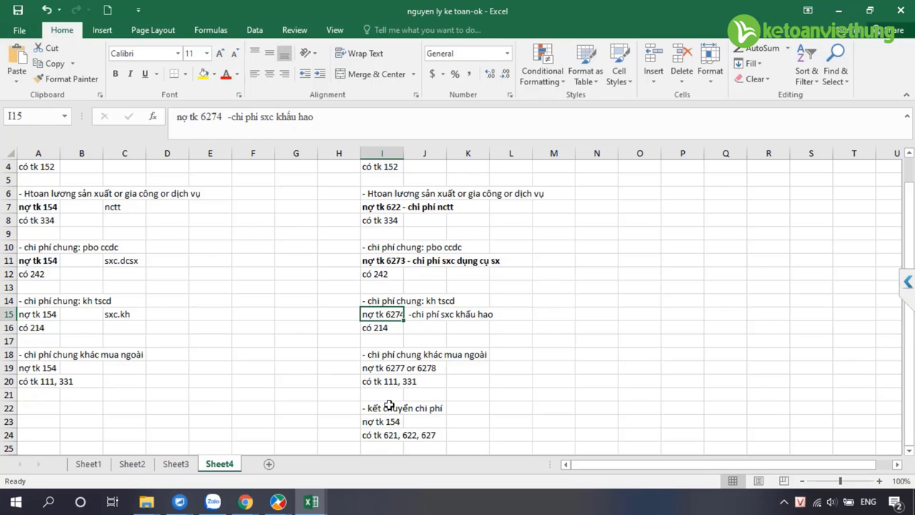
drag(370, 436, 438, 438)
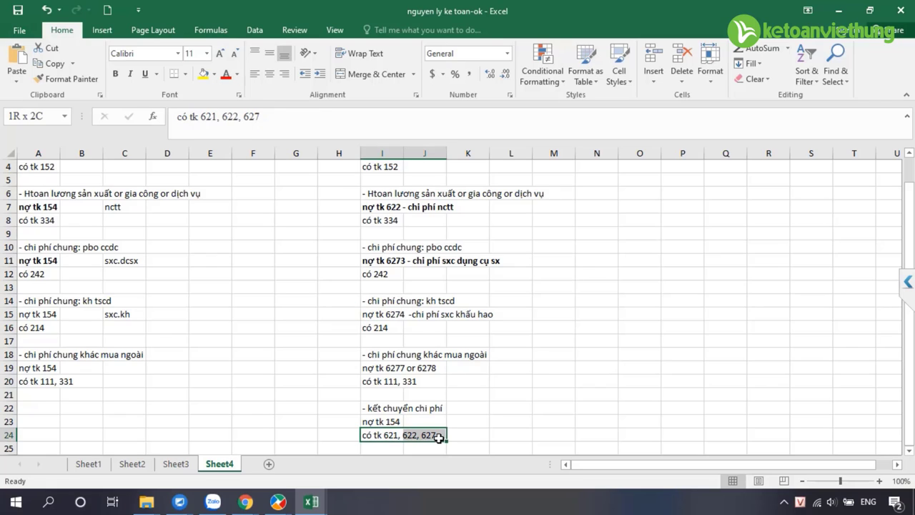
drag(47, 179, 65, 401)
click(45, 394)
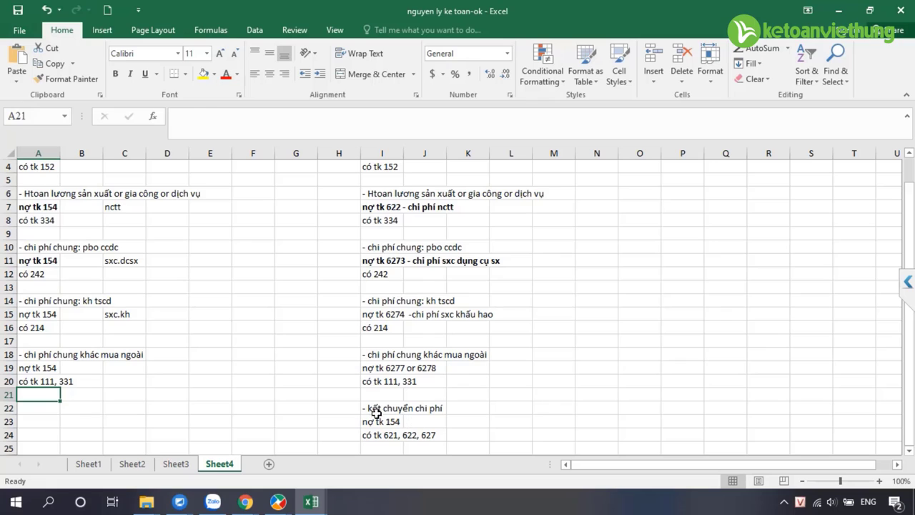
drag(375, 412, 380, 421)
click(47, 368)
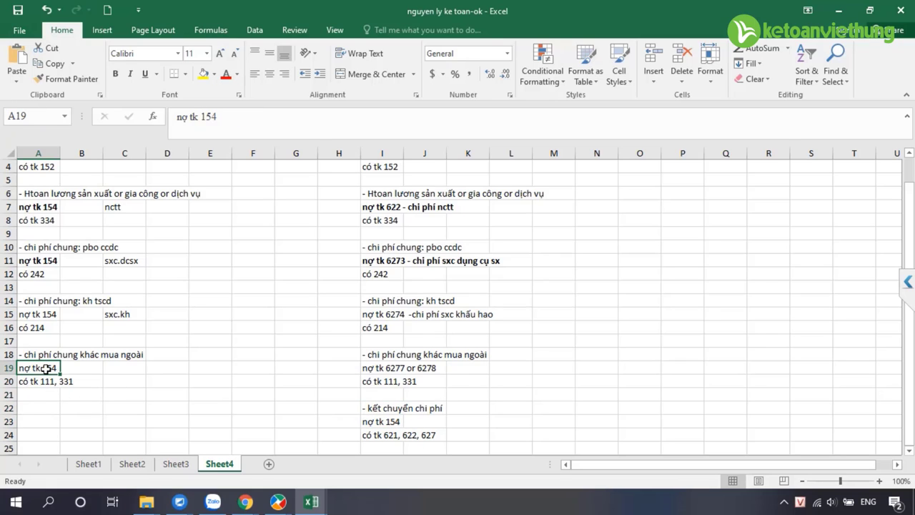
click(47, 206)
click(49, 247)
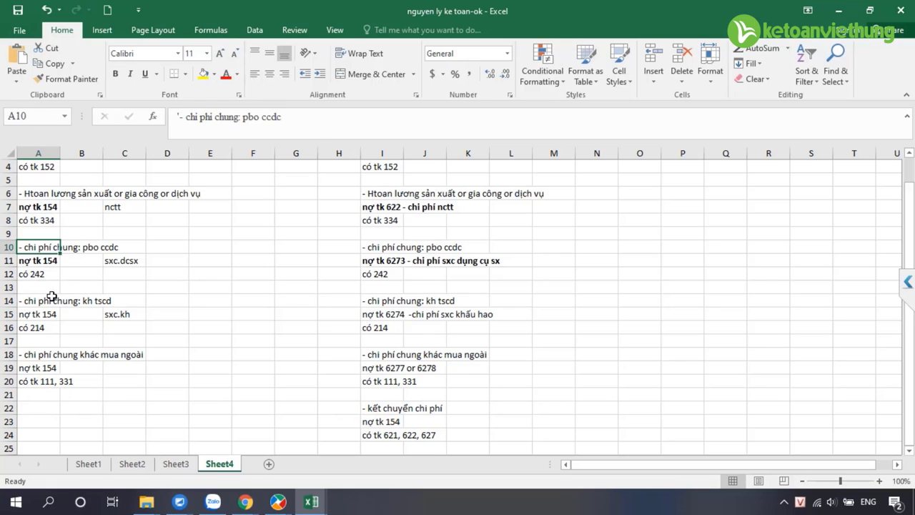
Move the TT200 cost transfer entry in I22:K24 so that it starts in L24.
click(47, 315)
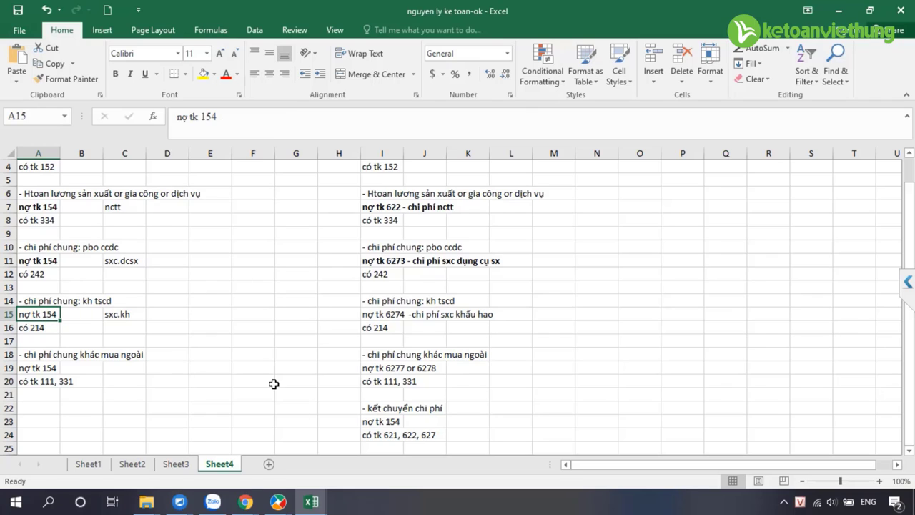
drag(383, 404, 483, 436)
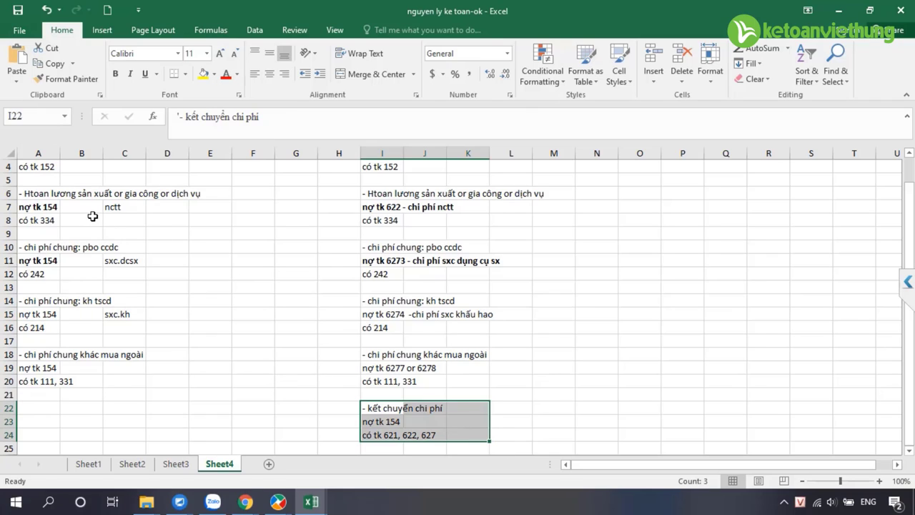
drag(395, 401, 523, 428)
Bold the TT 133 cost item labels in C7:C15 and widen column B to about four times its width.
drag(114, 195, 139, 321)
key(ctrl+b)
click(191, 222)
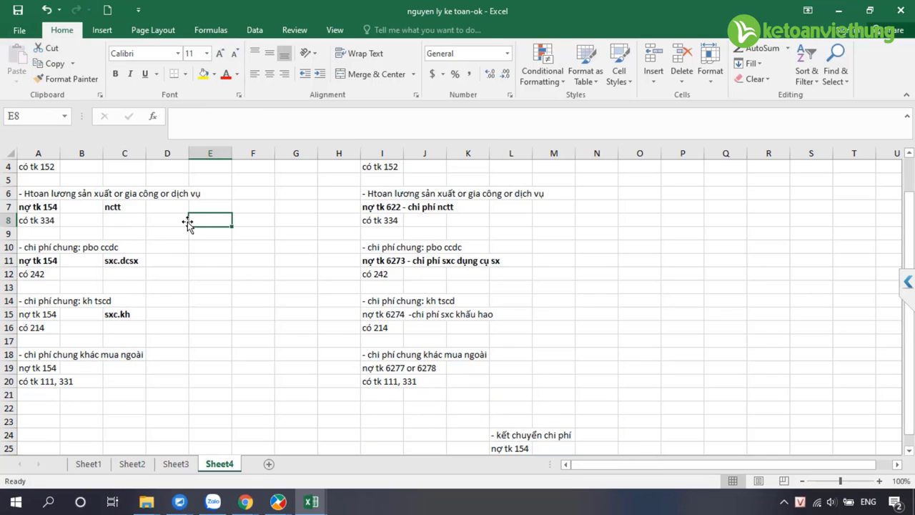
drag(103, 153, 236, 181)
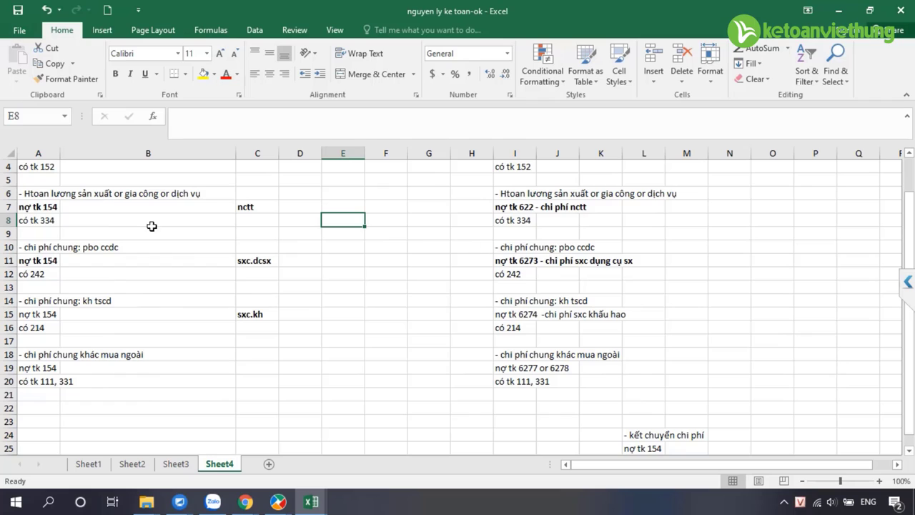
Examine the TT 133 debit lines in rows 7, 11 and 15 together with their cost item labels in column C.
drag(43, 209, 268, 209)
drag(44, 262, 275, 263)
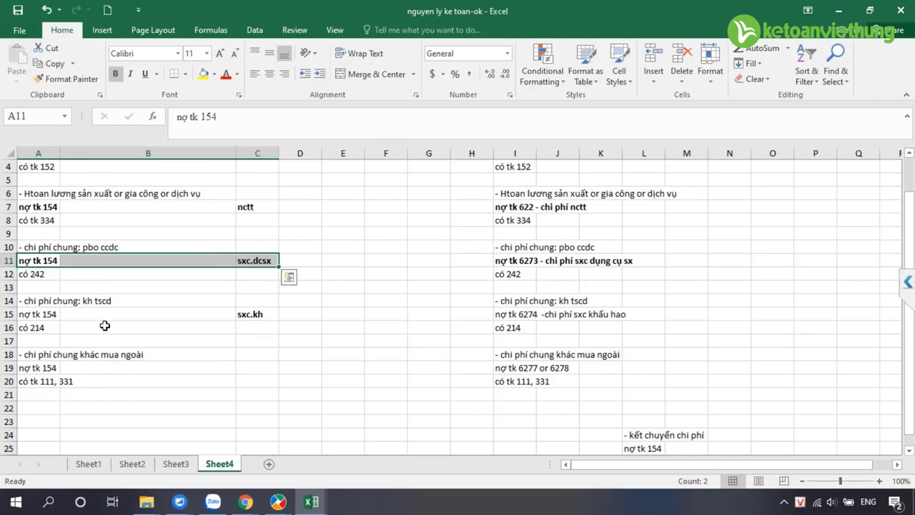
drag(49, 316, 274, 314)
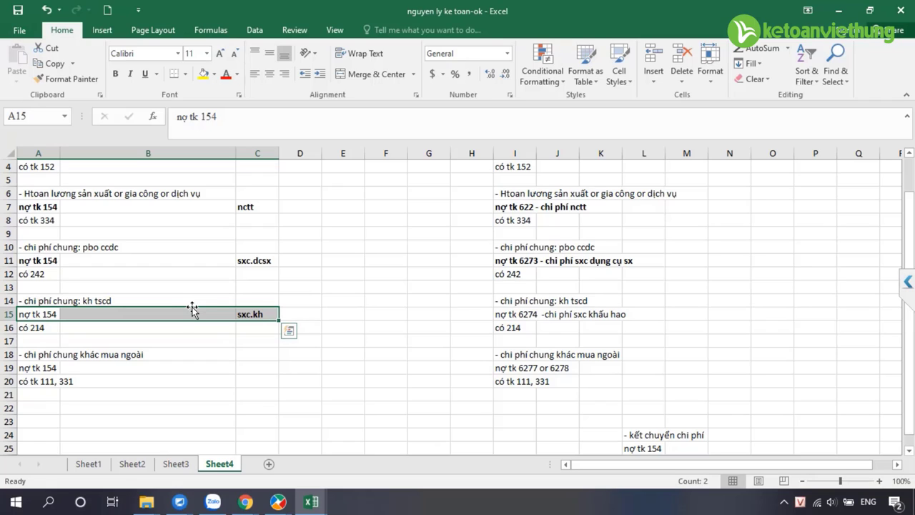
drag(260, 204, 262, 314)
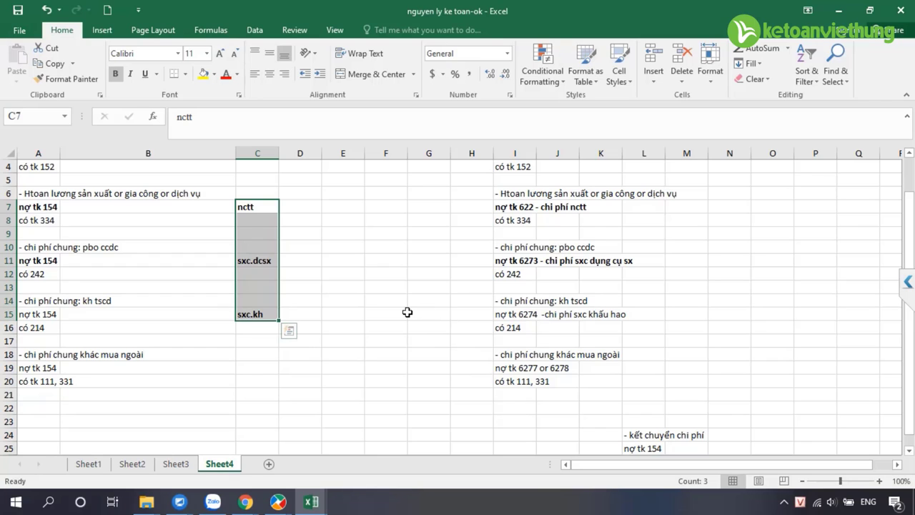
Compare the TT 133 debit lines and their cost items in column C with the TT200 cost accounts in rows 3 and 7.
mouse_move(187, 509)
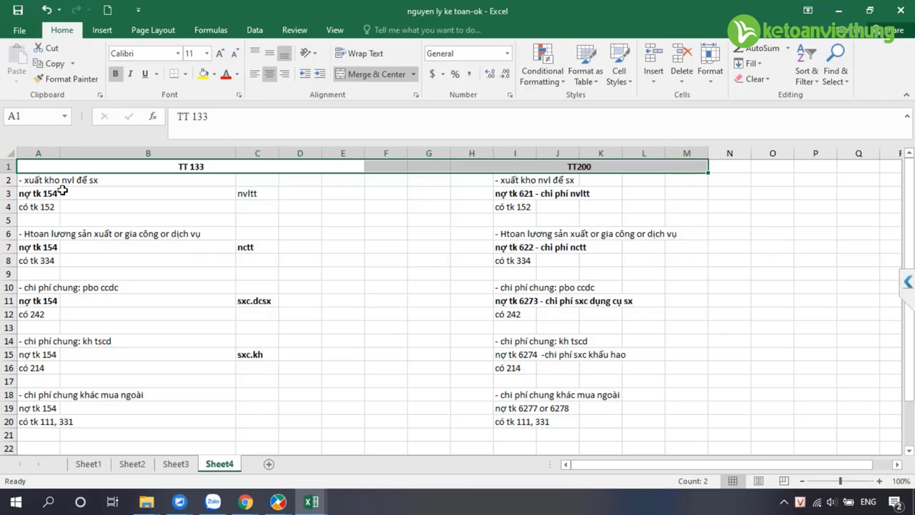
mouse_move(63, 192)
mouse_down()
mouse_move(61, 315)
mouse_move(229, 329)
mouse_up()
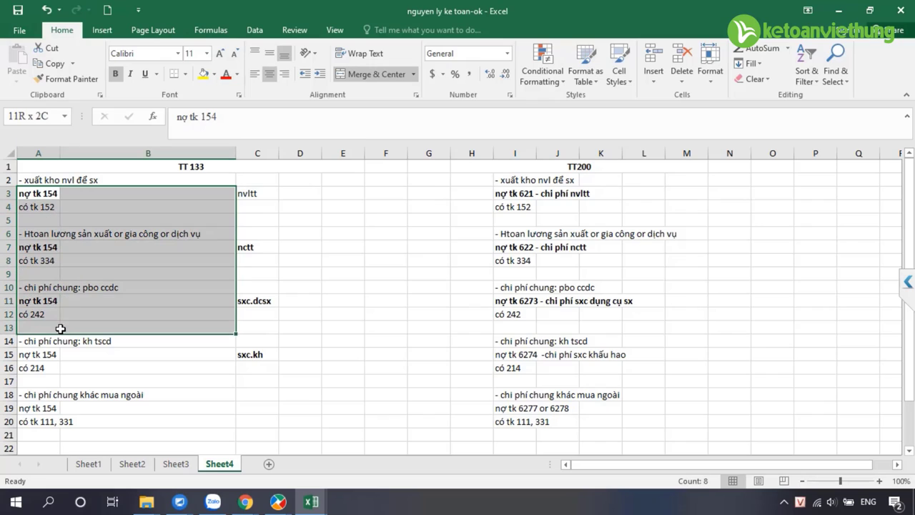
click(260, 197)
click(259, 245)
click(256, 316)
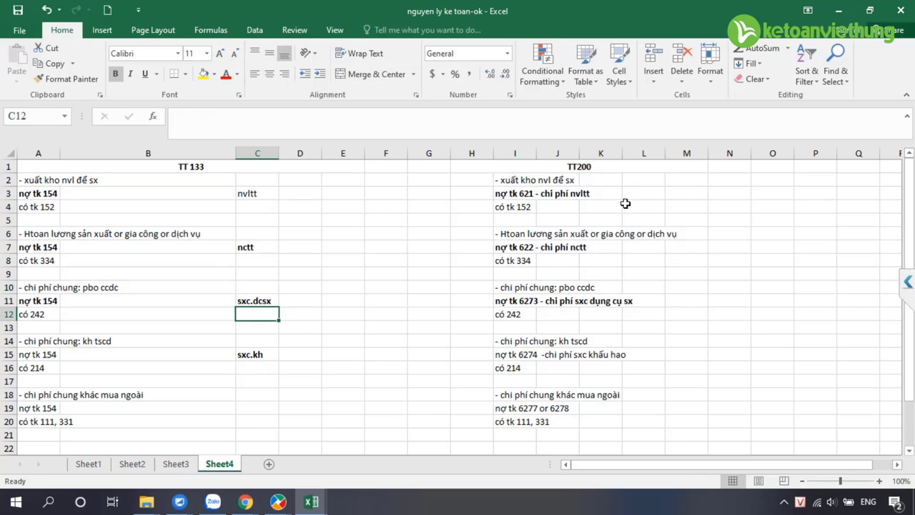
click(554, 192)
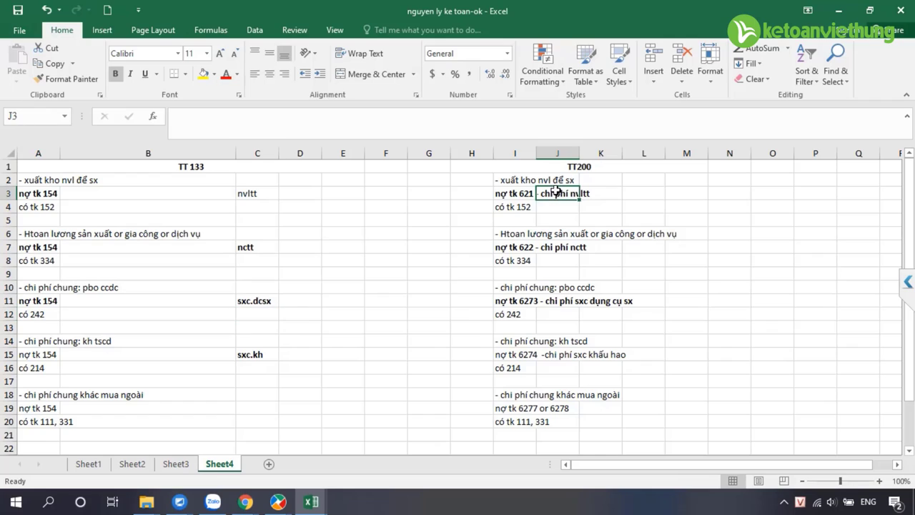
click(552, 248)
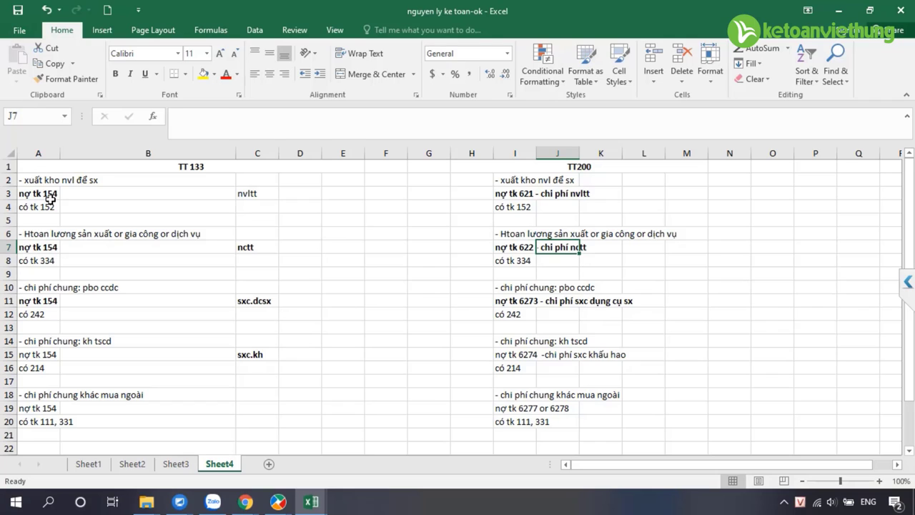
drag(50, 196, 60, 317)
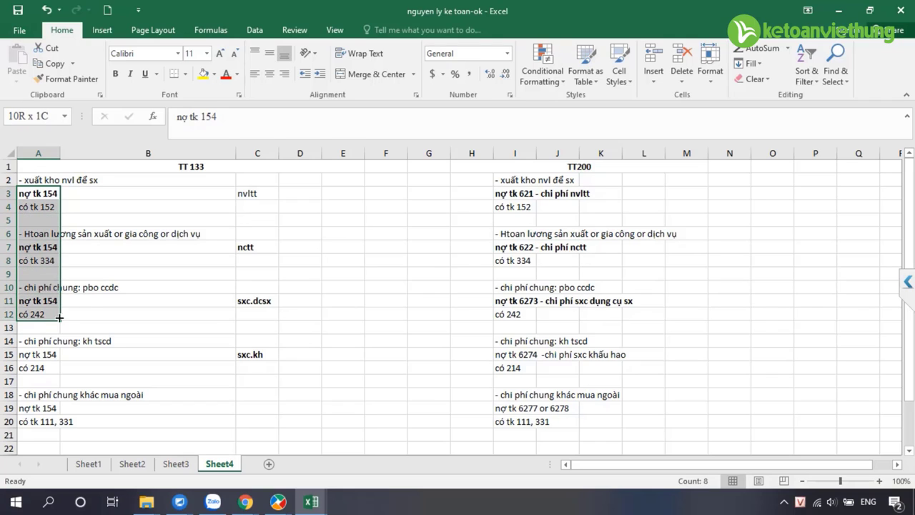
drag(254, 194, 257, 274)
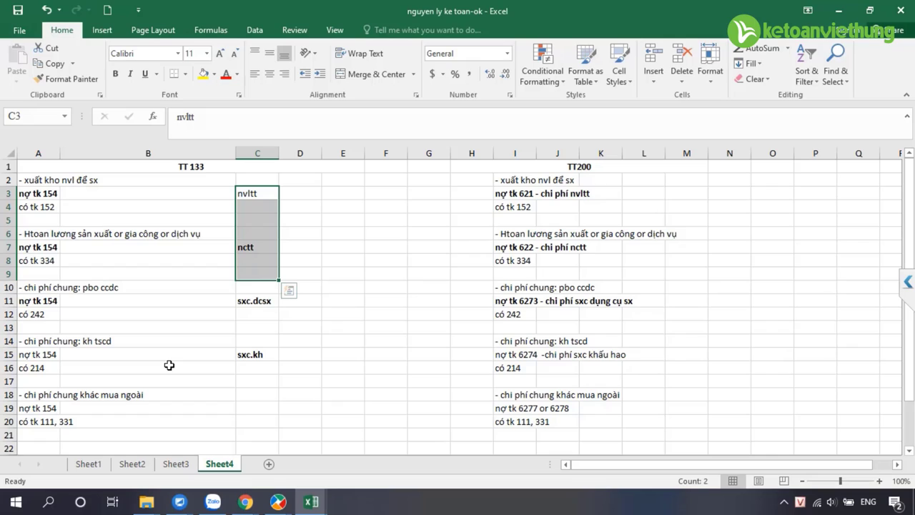